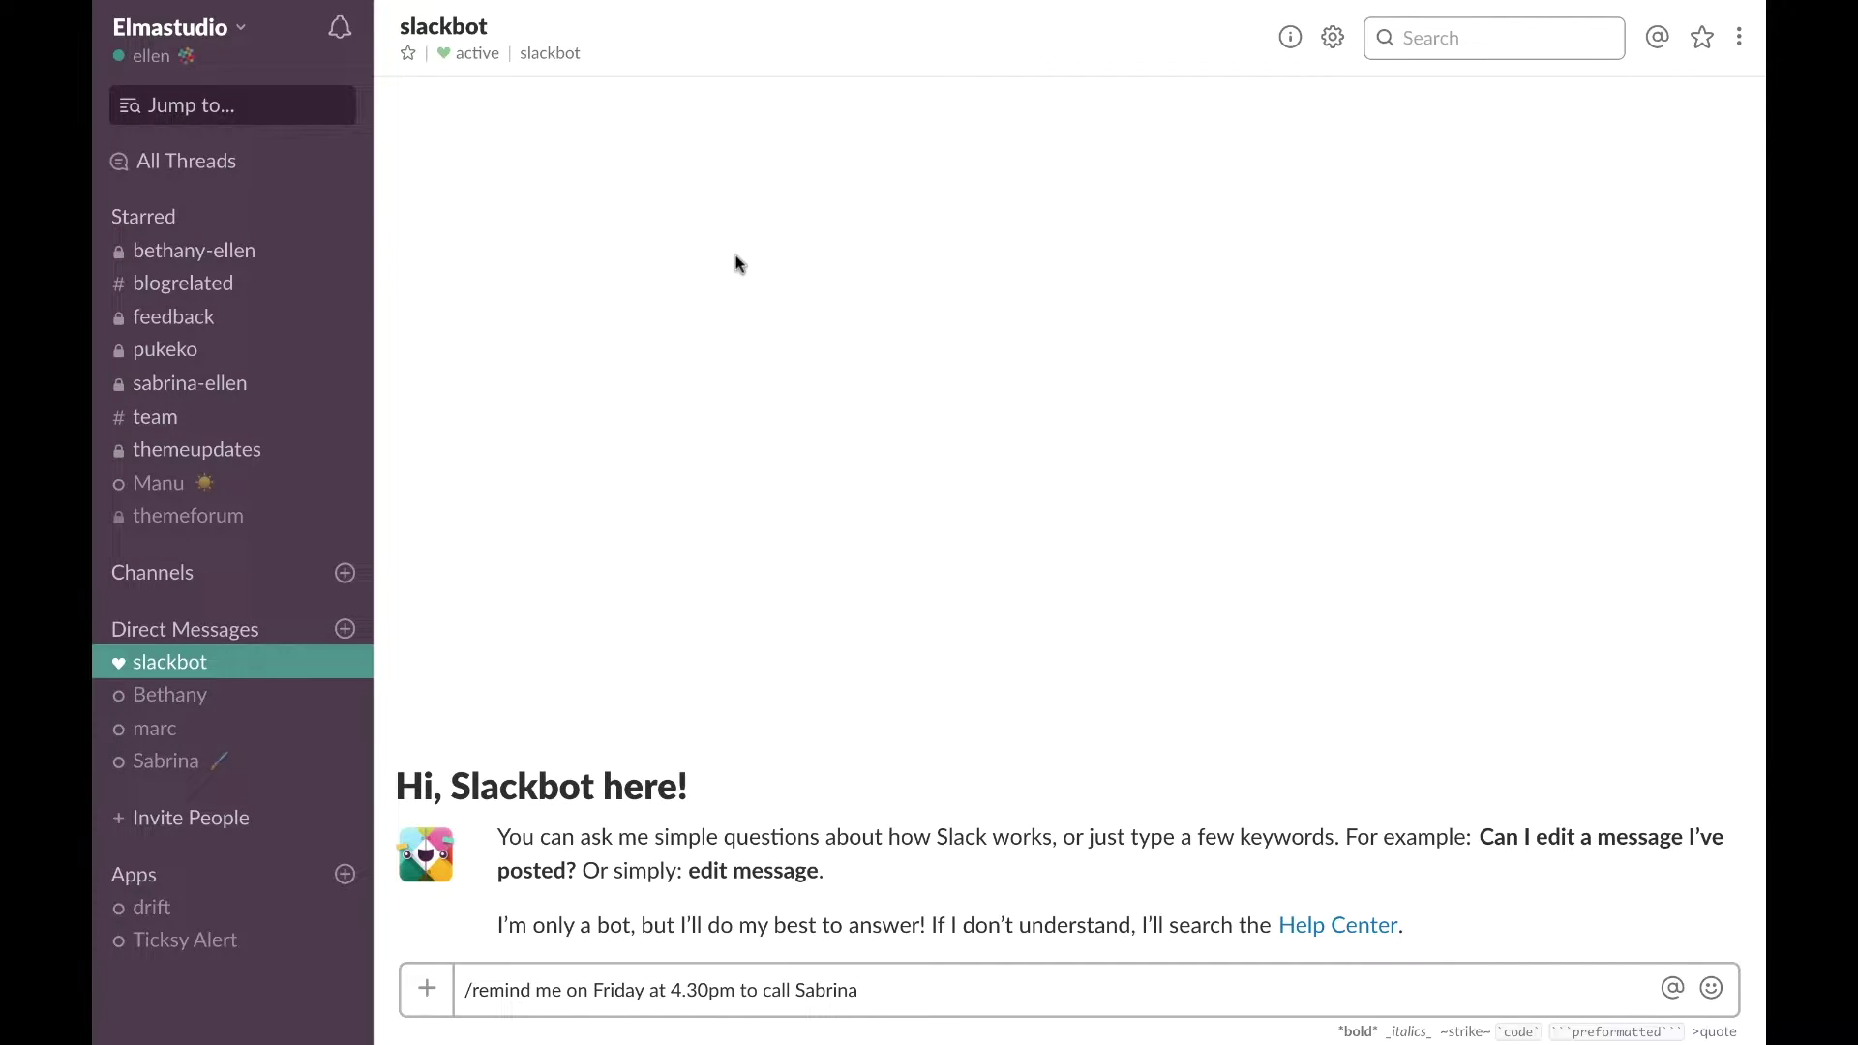
# Step: Open the Elmastudio workspace's notification preferences and try the Nothing option for message notifications
pyautogui.click(224, 31)
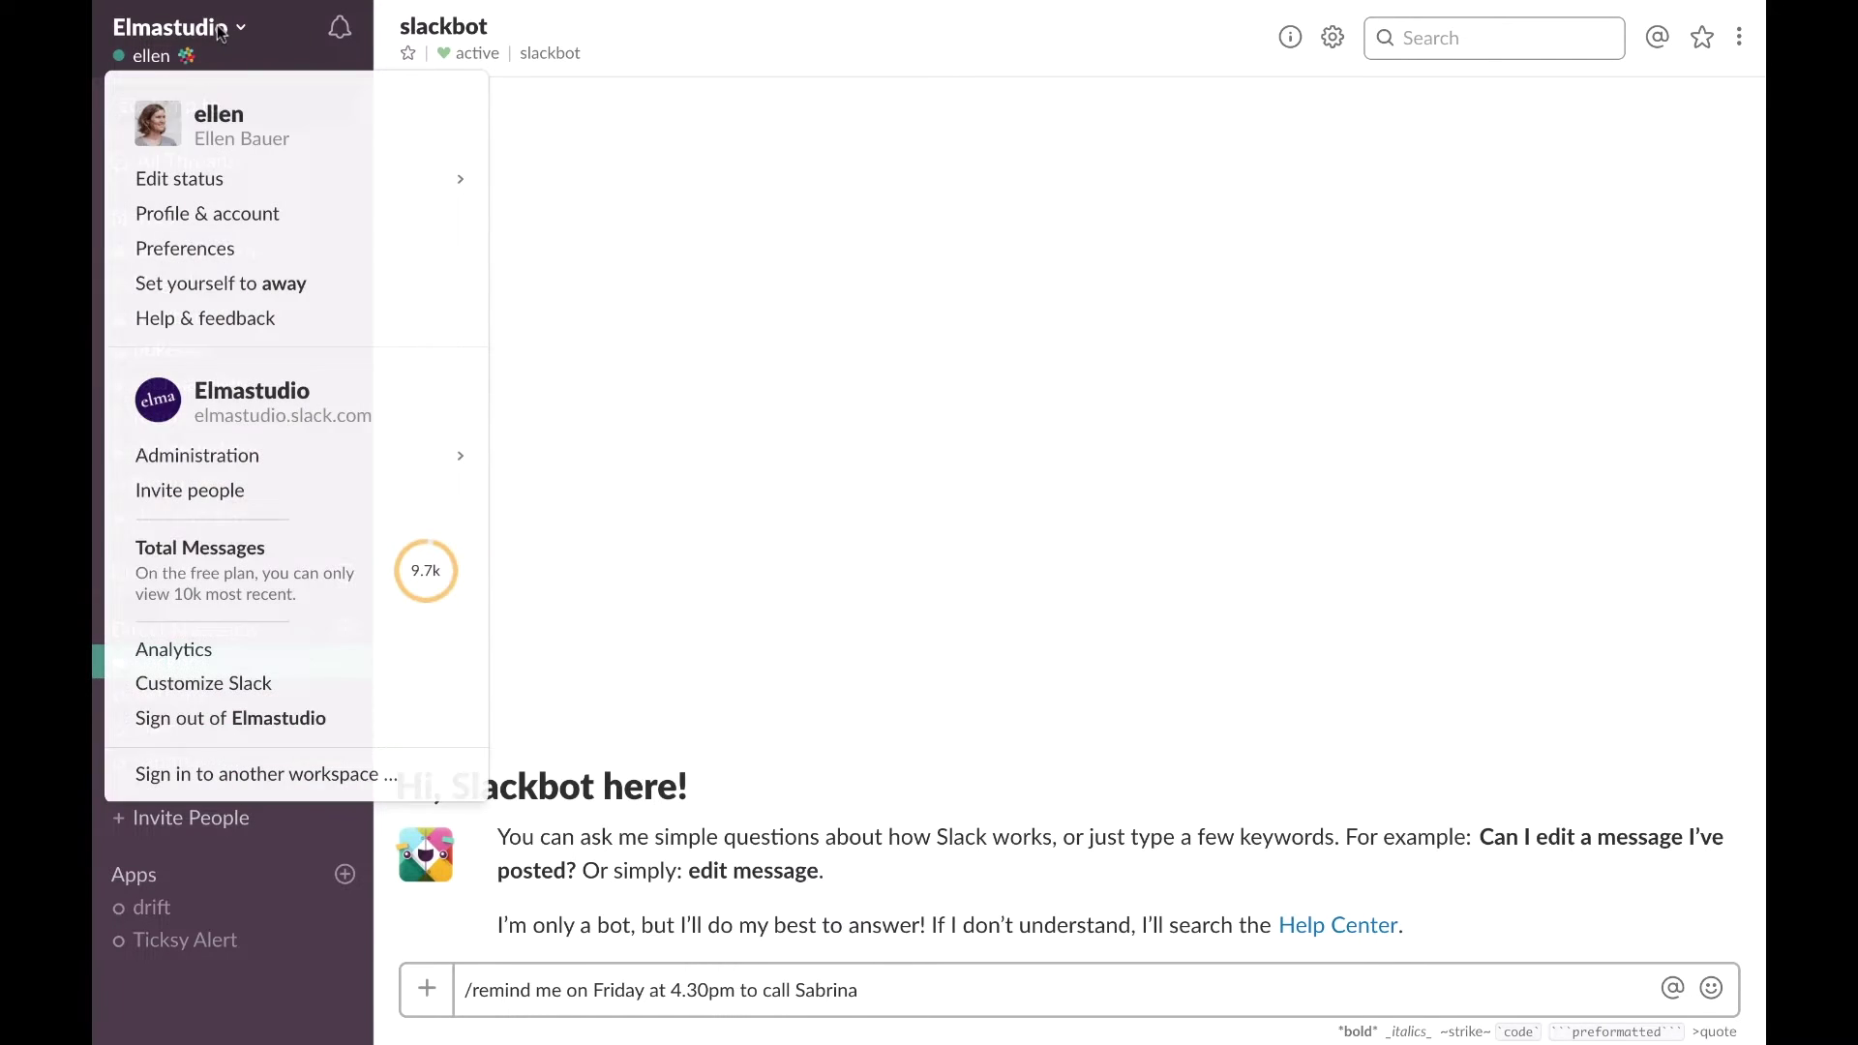
pyautogui.click(219, 249)
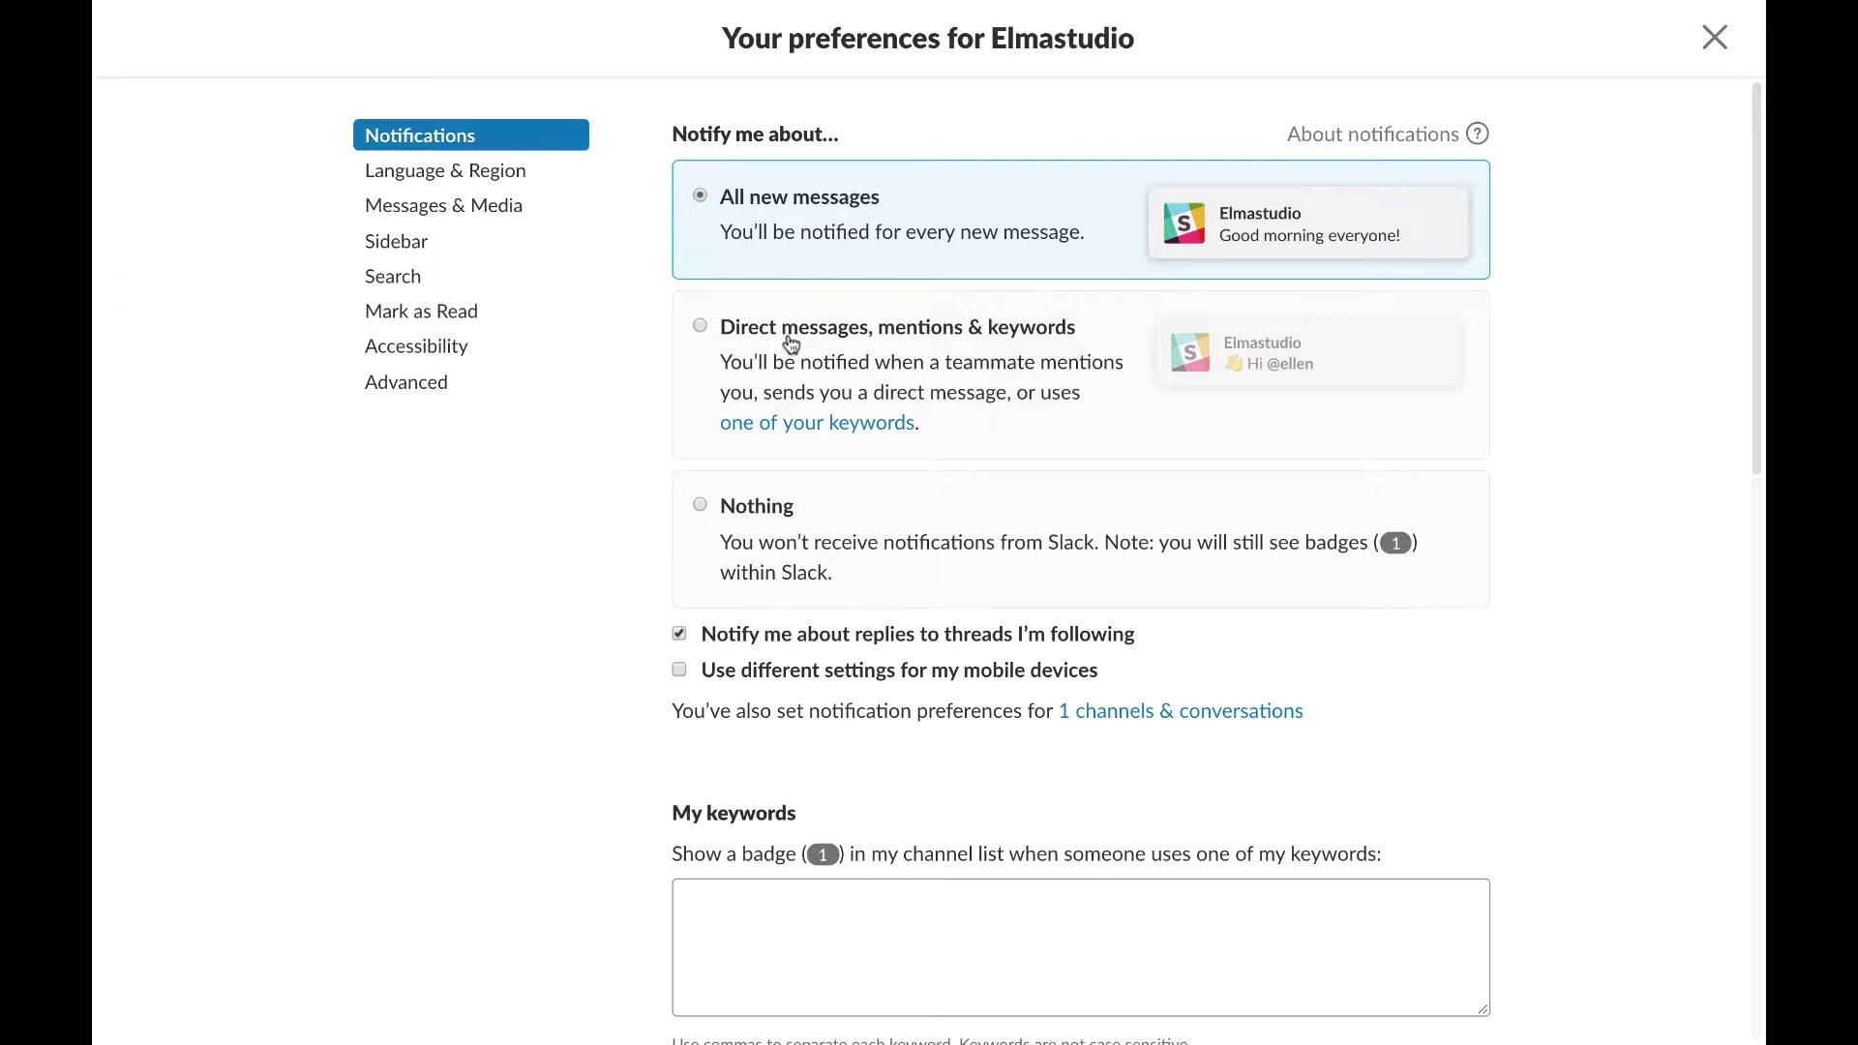
pyautogui.click(700, 510)
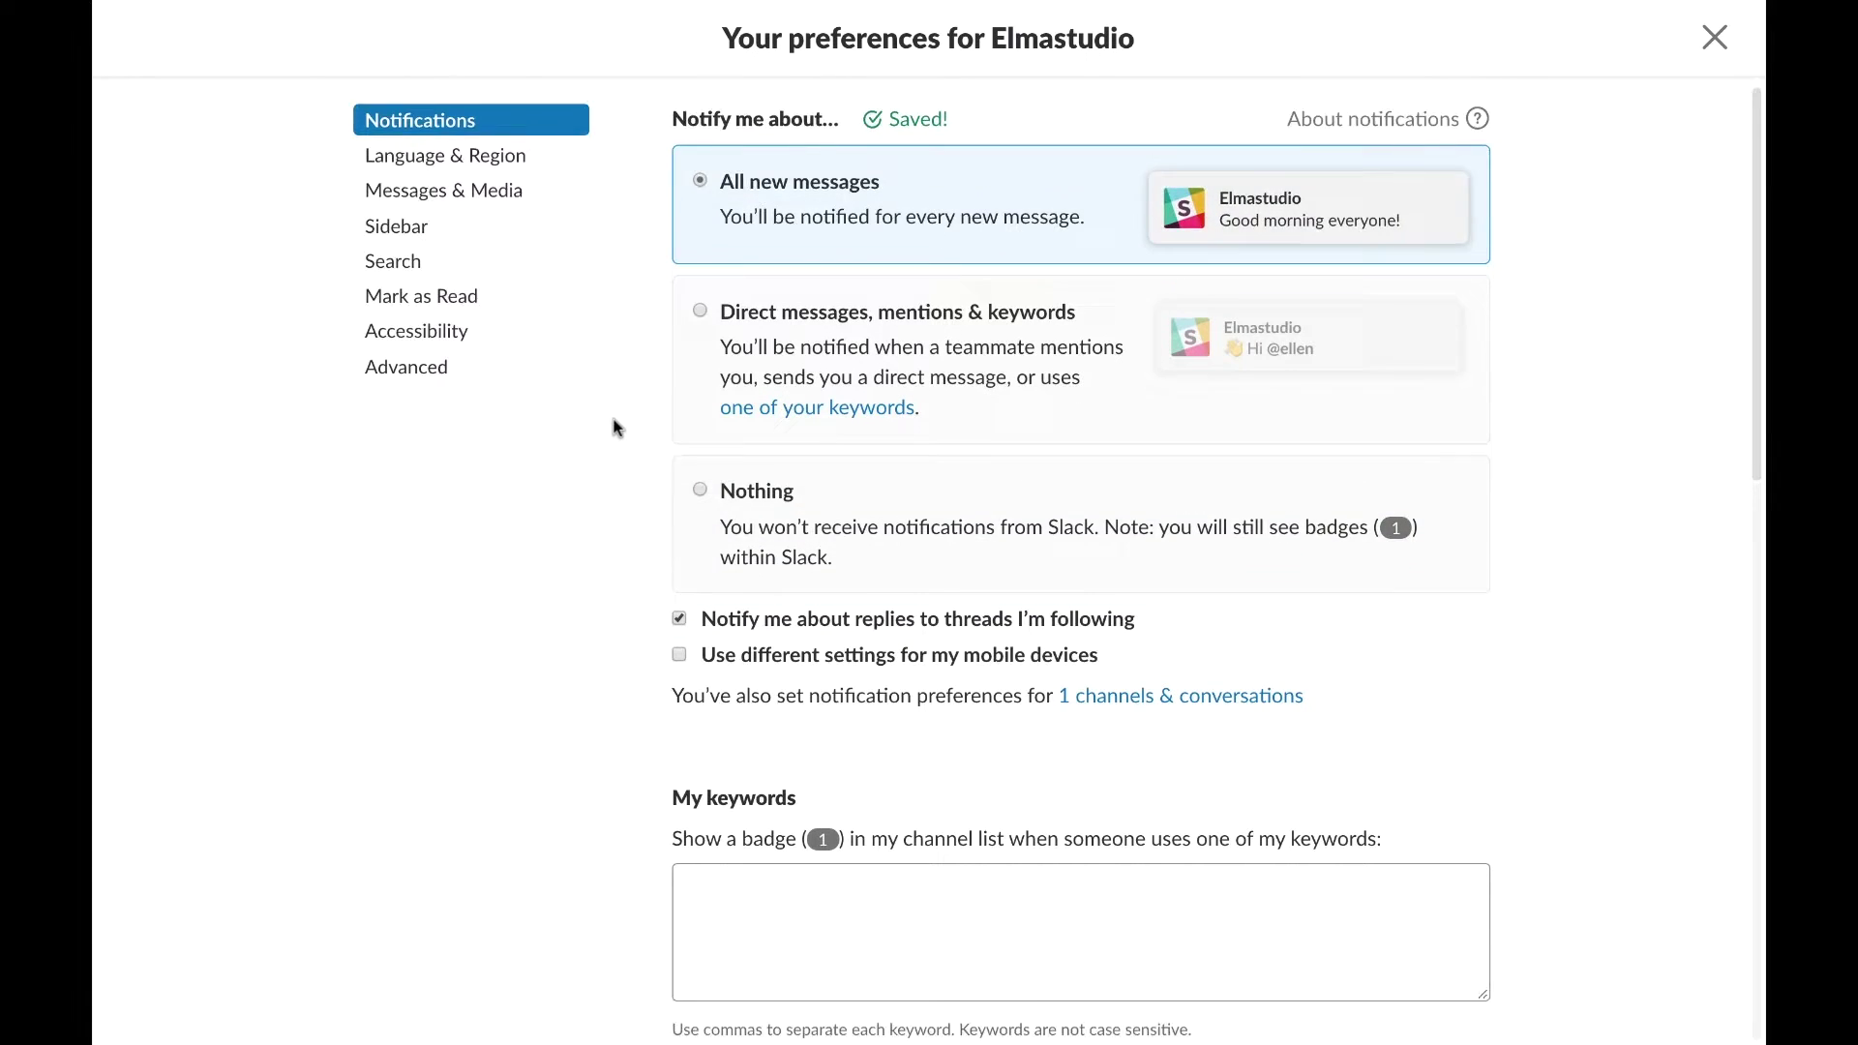
# Step: Add Gutenberg as a notification keyword under My keywords
pyautogui.scroll(-2, 618, 425)
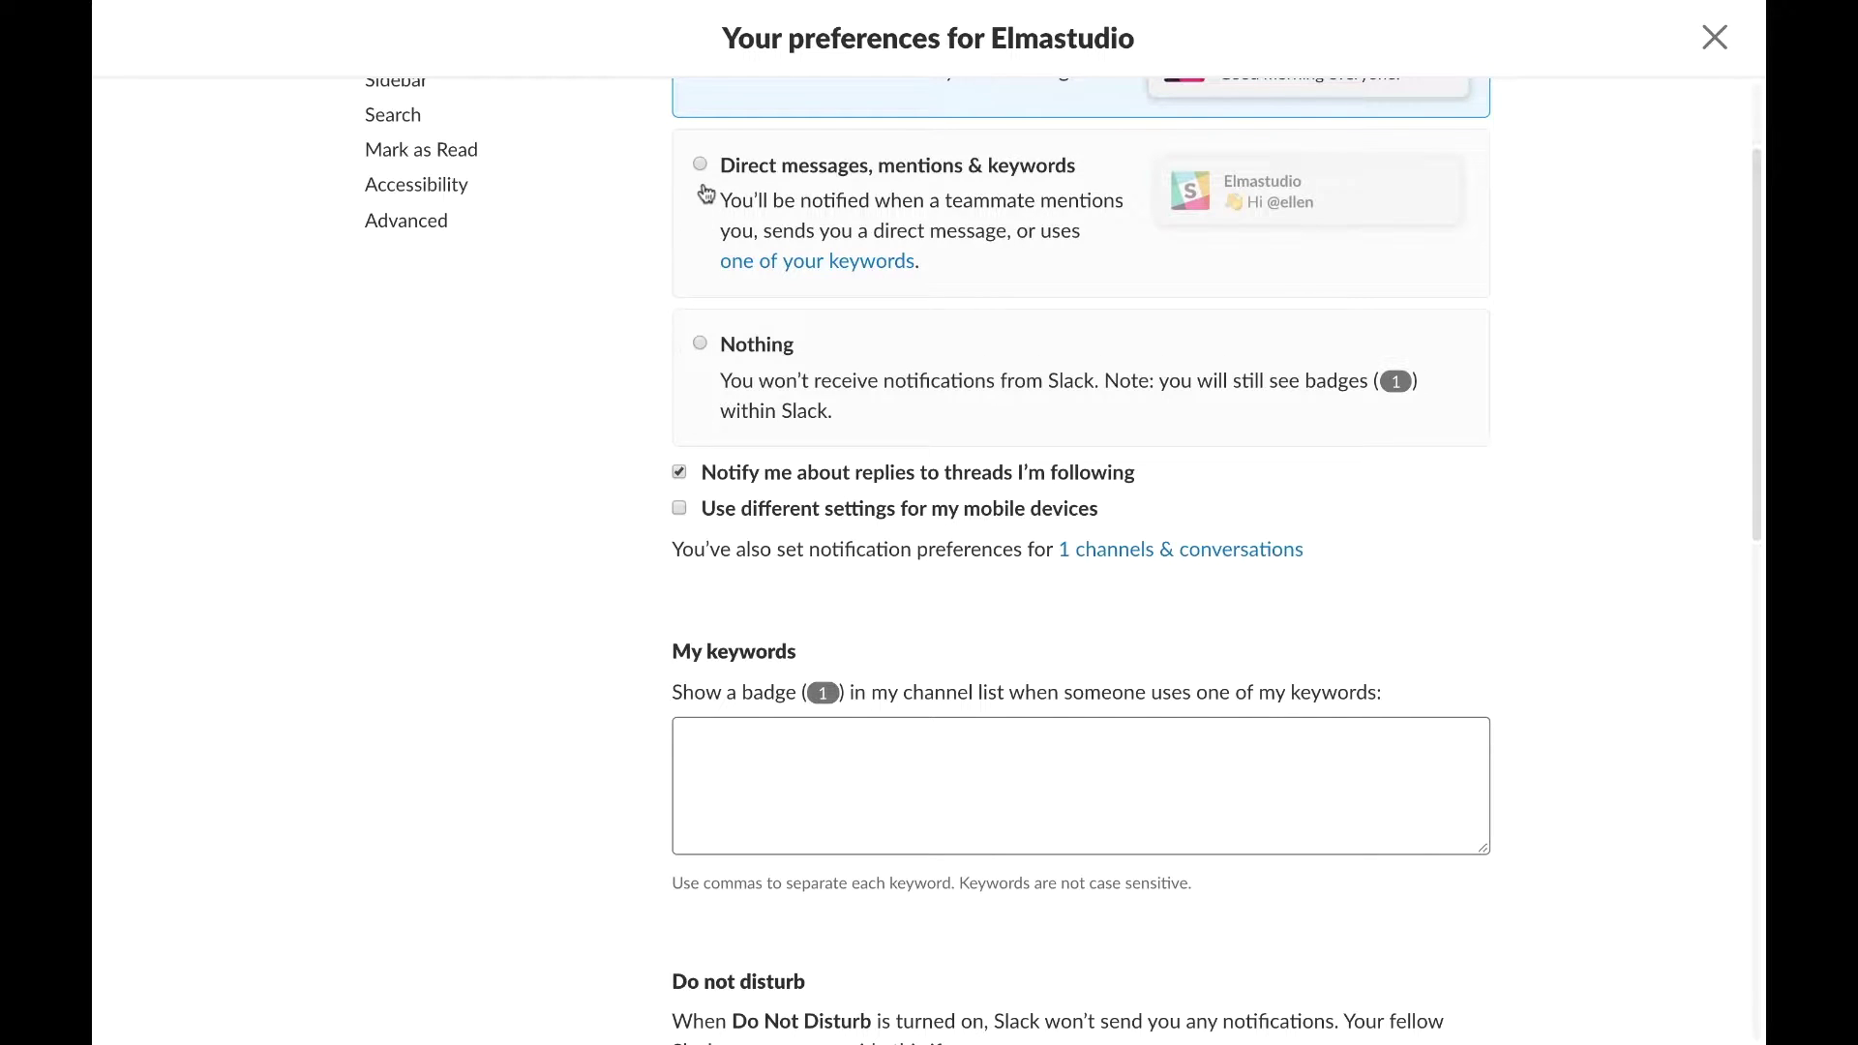
pyautogui.click(707, 730)
pyautogui.write('Gutenberg')
pyautogui.click(801, 744)
# Step: Review the Do not disturb and Sound & appearance notification settings, and close the preferences
pyautogui.scroll(-2, 534, 714)
pyautogui.scroll(-2, 530, 711)
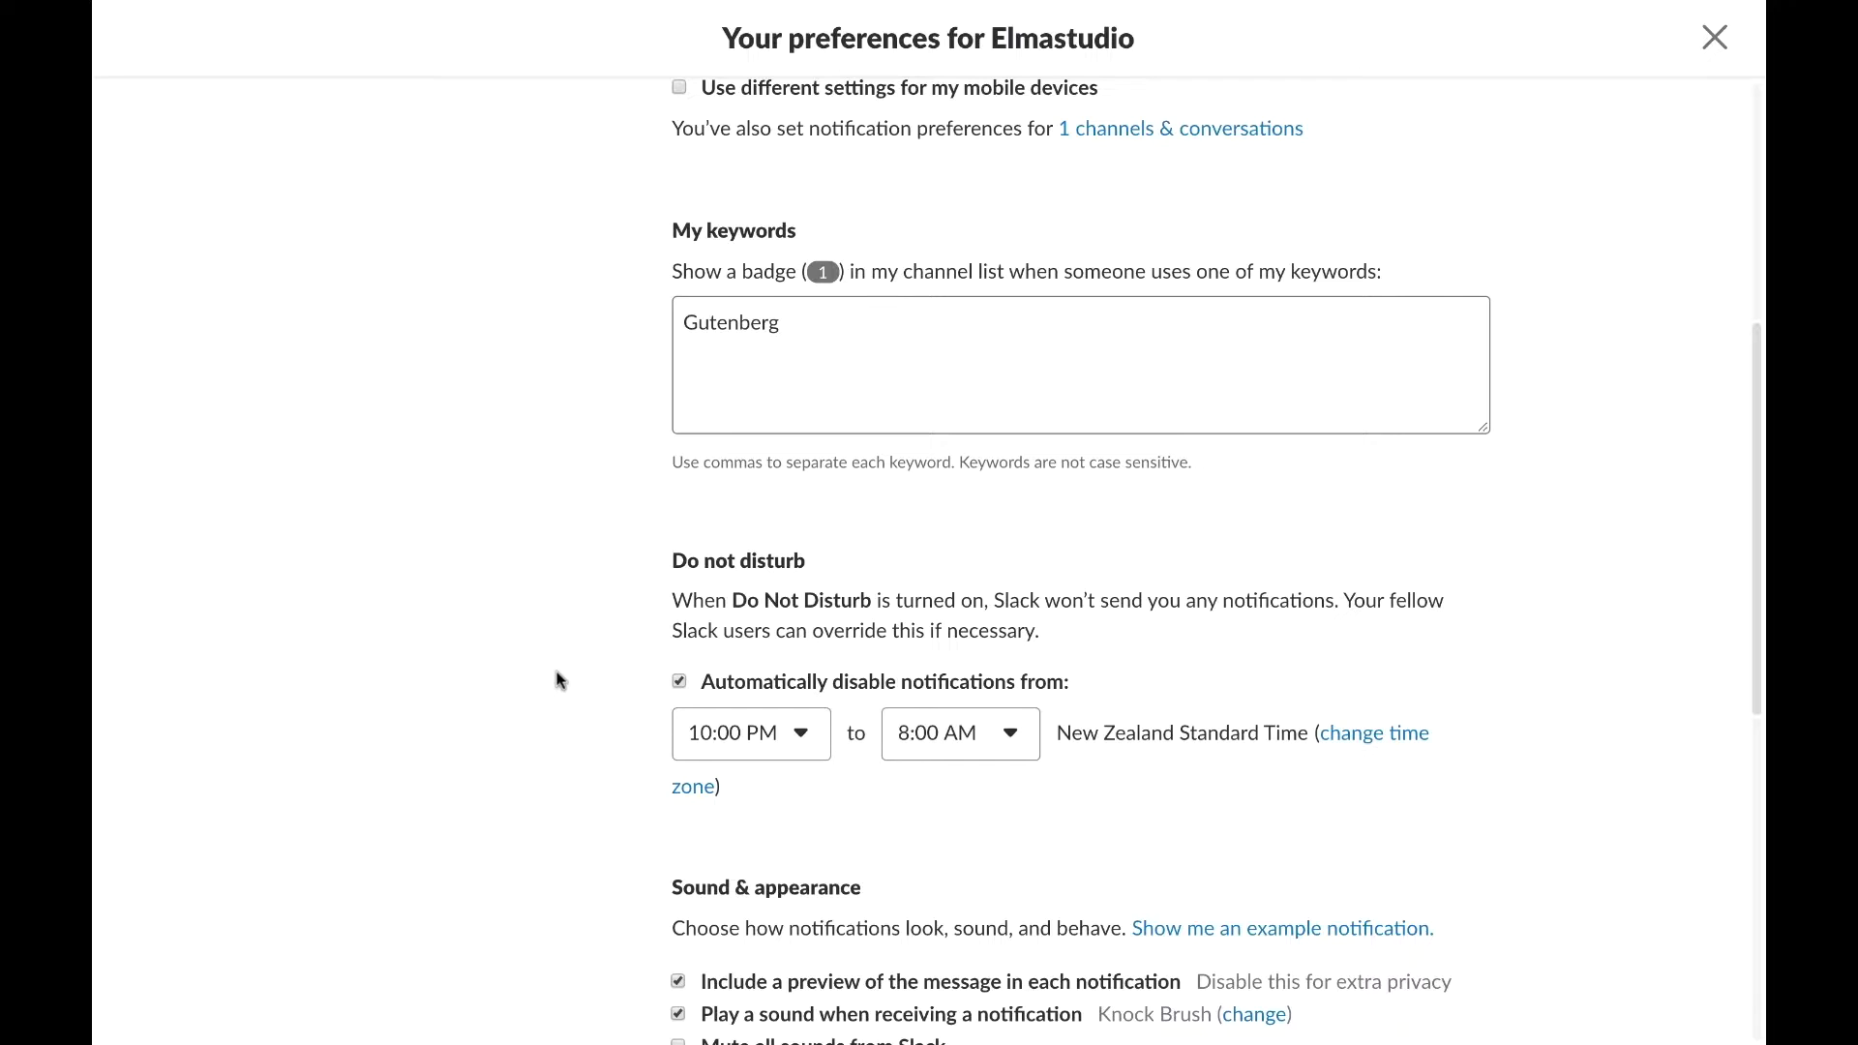
pyautogui.scroll(-1, 559, 680)
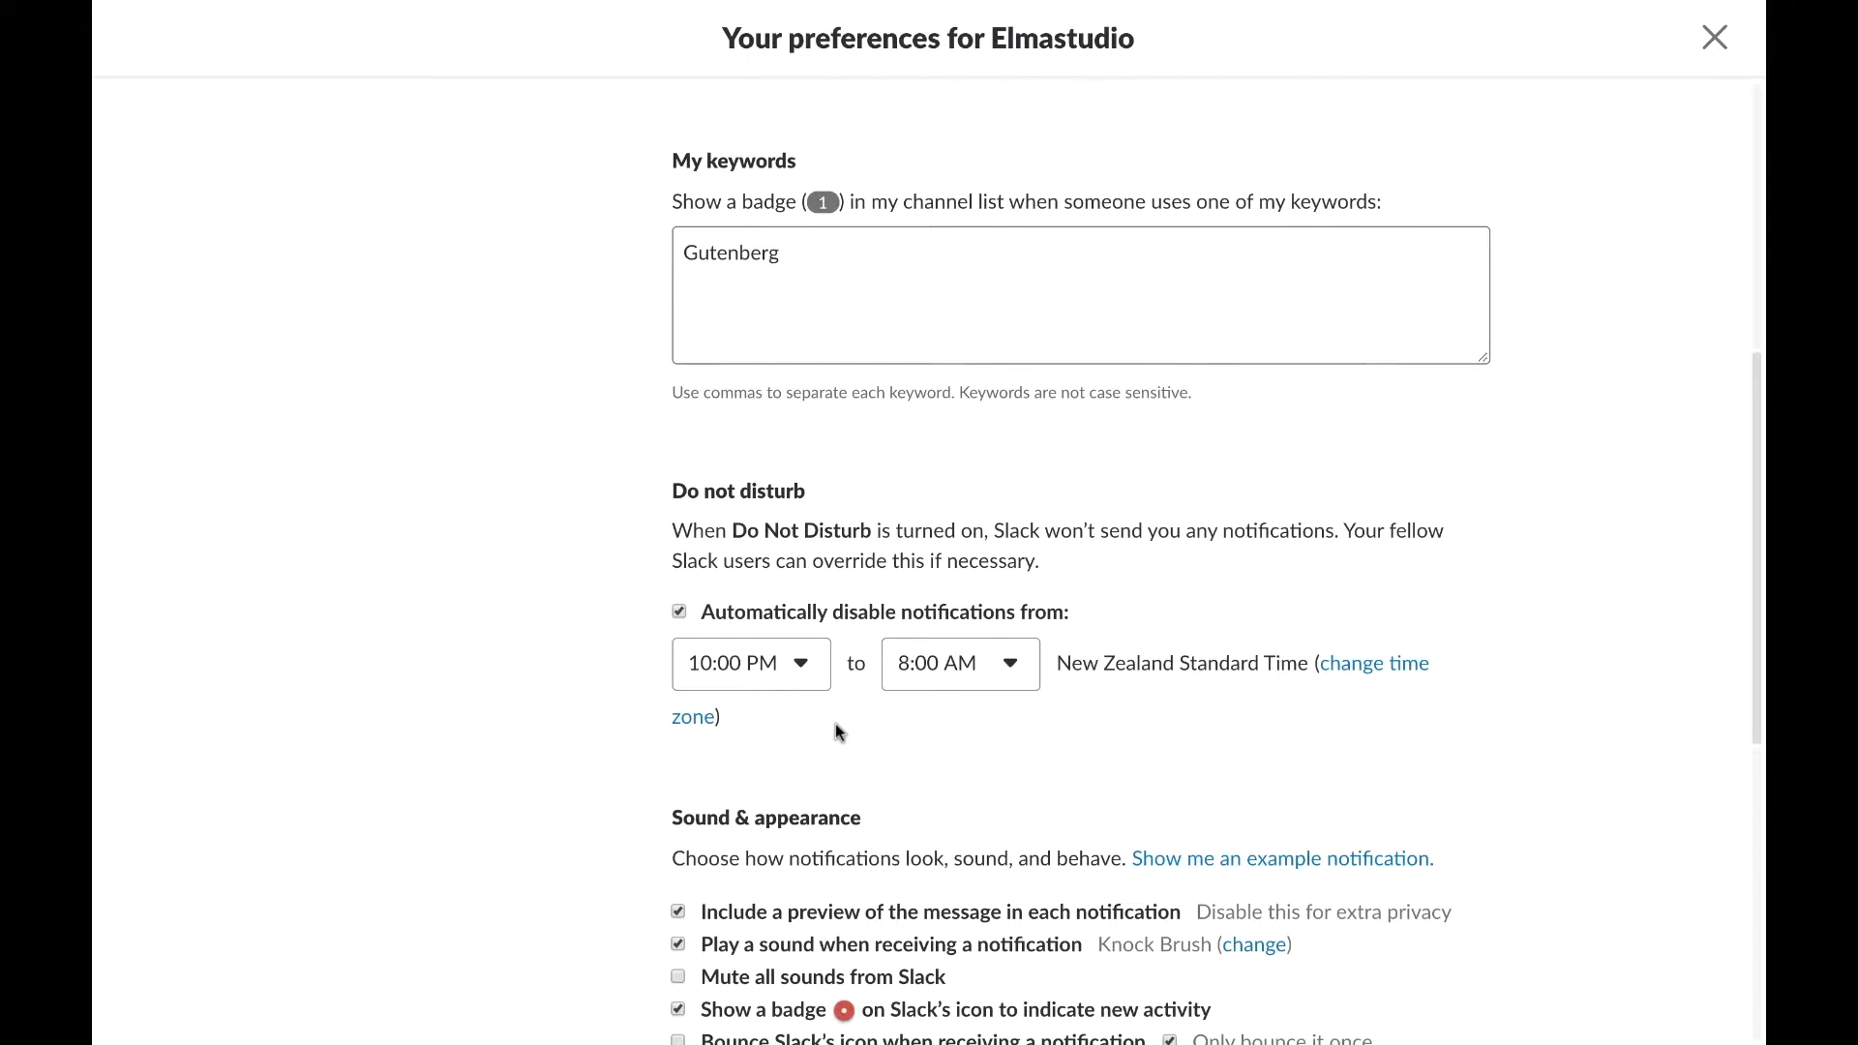
pyautogui.scroll(-1, 836, 728)
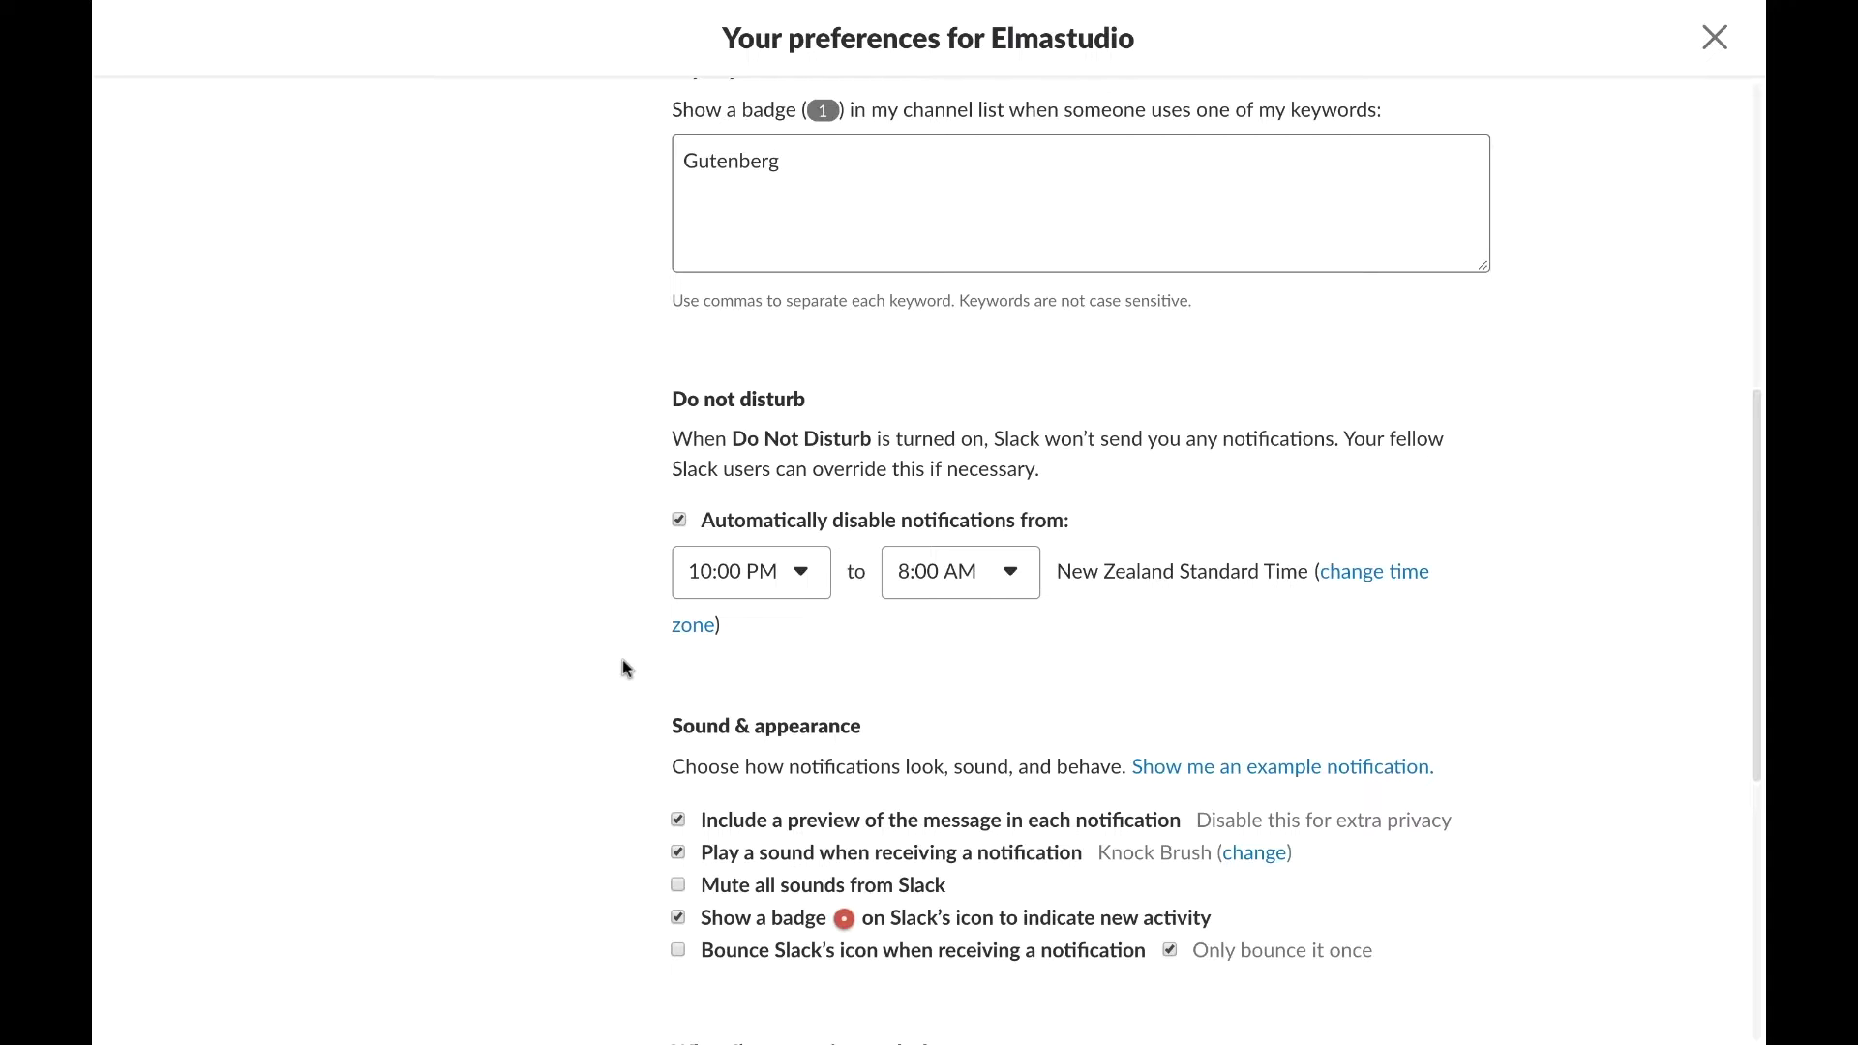
pyautogui.scroll(8, 623, 659)
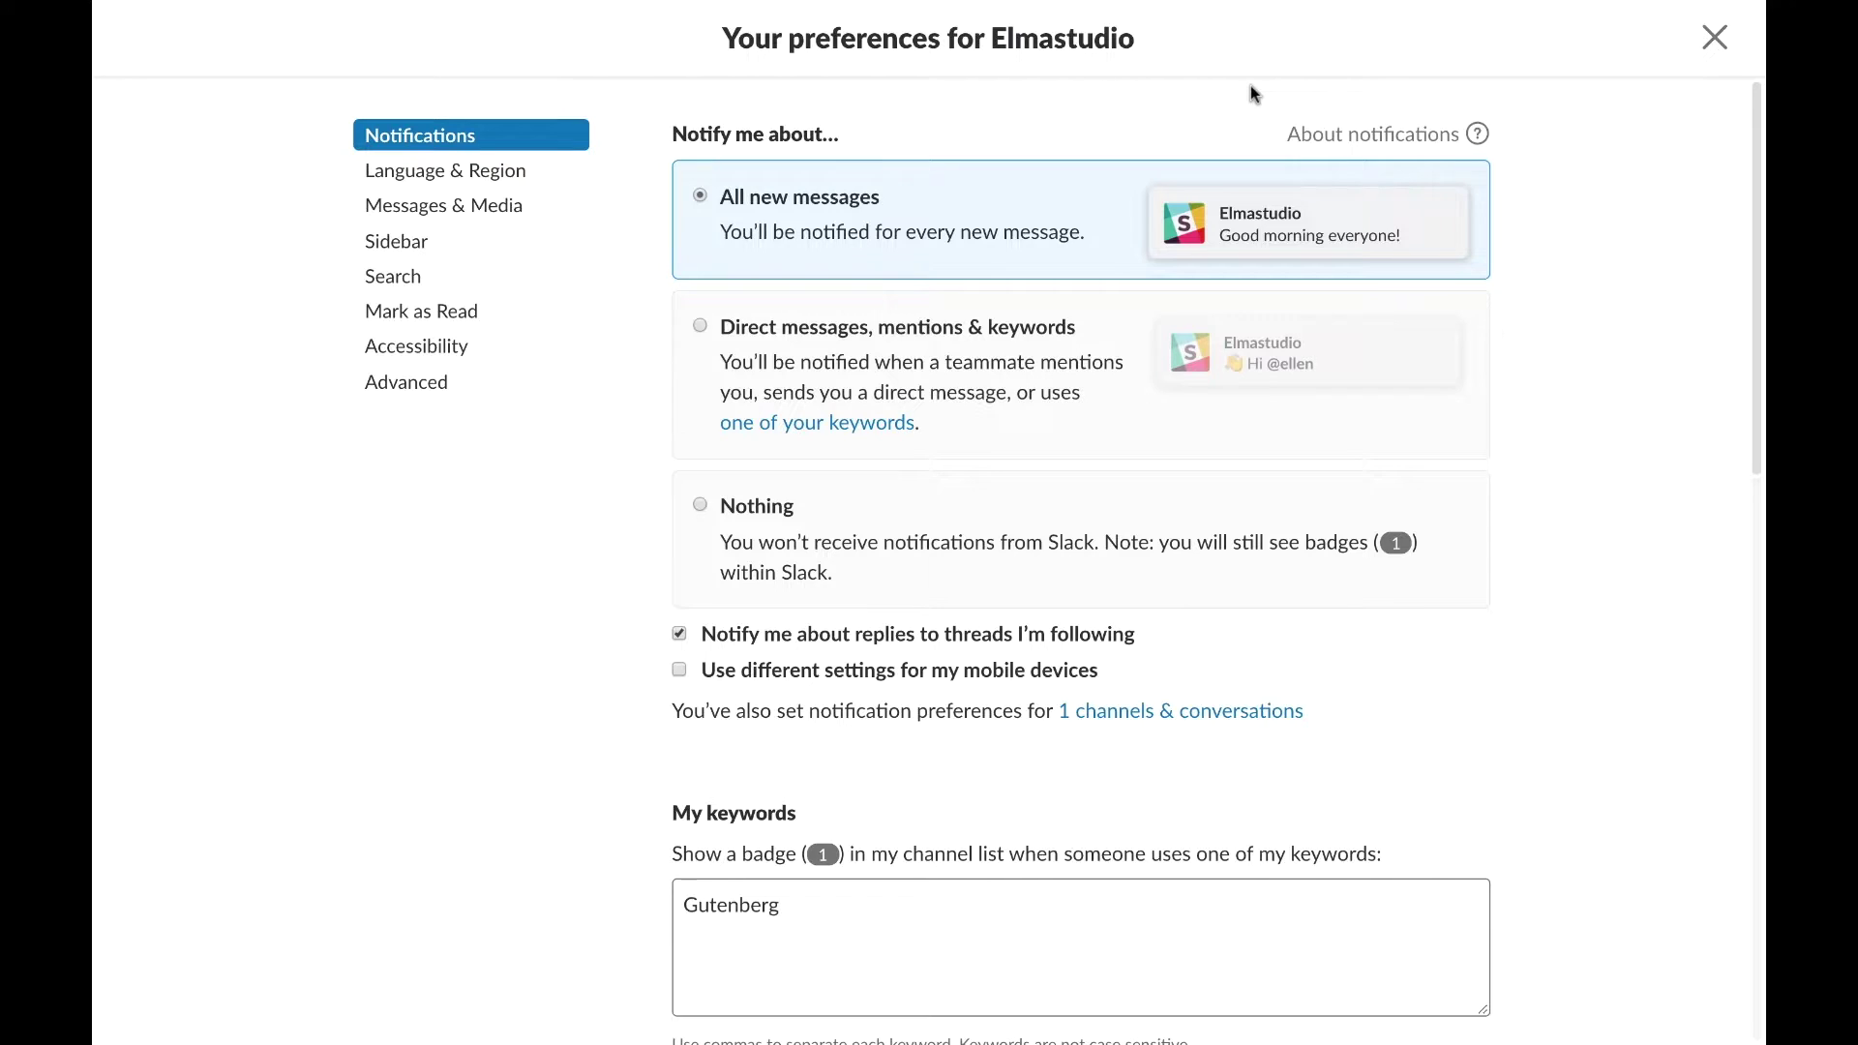
pyautogui.moveTo(1730, 31)
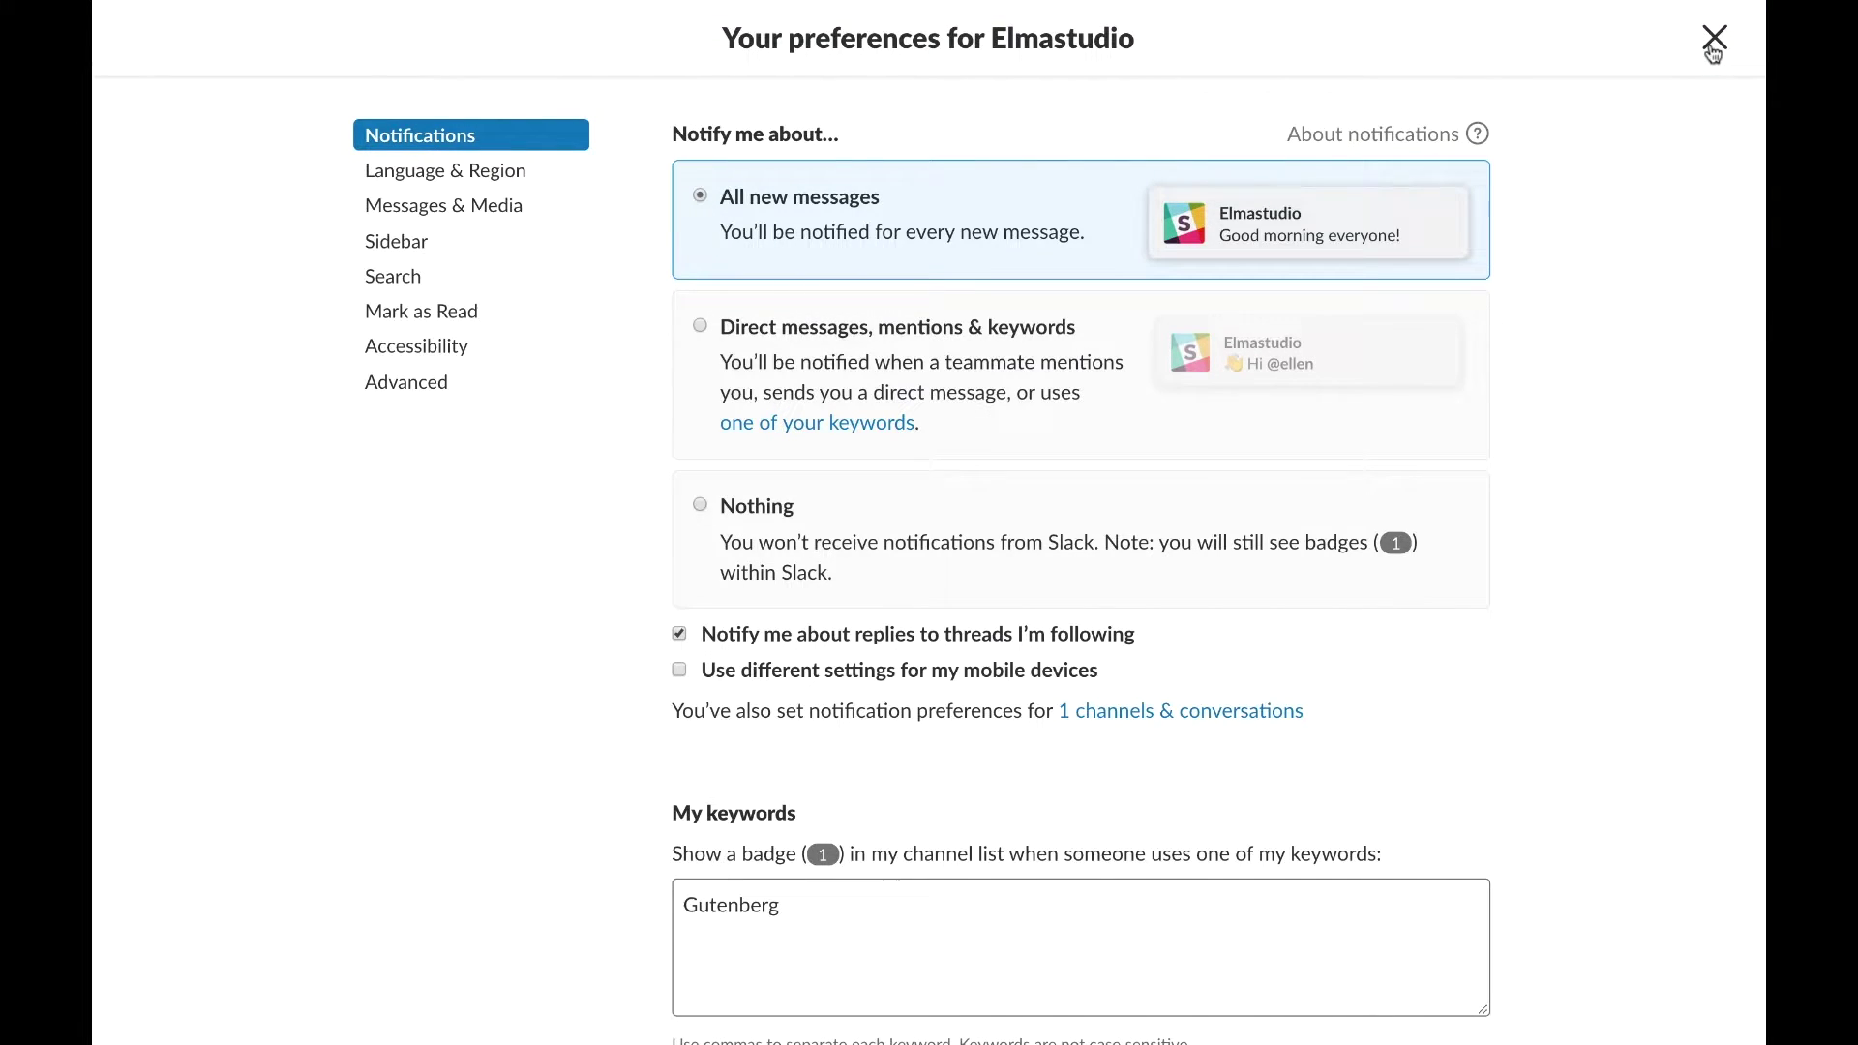
pyautogui.click(1711, 48)
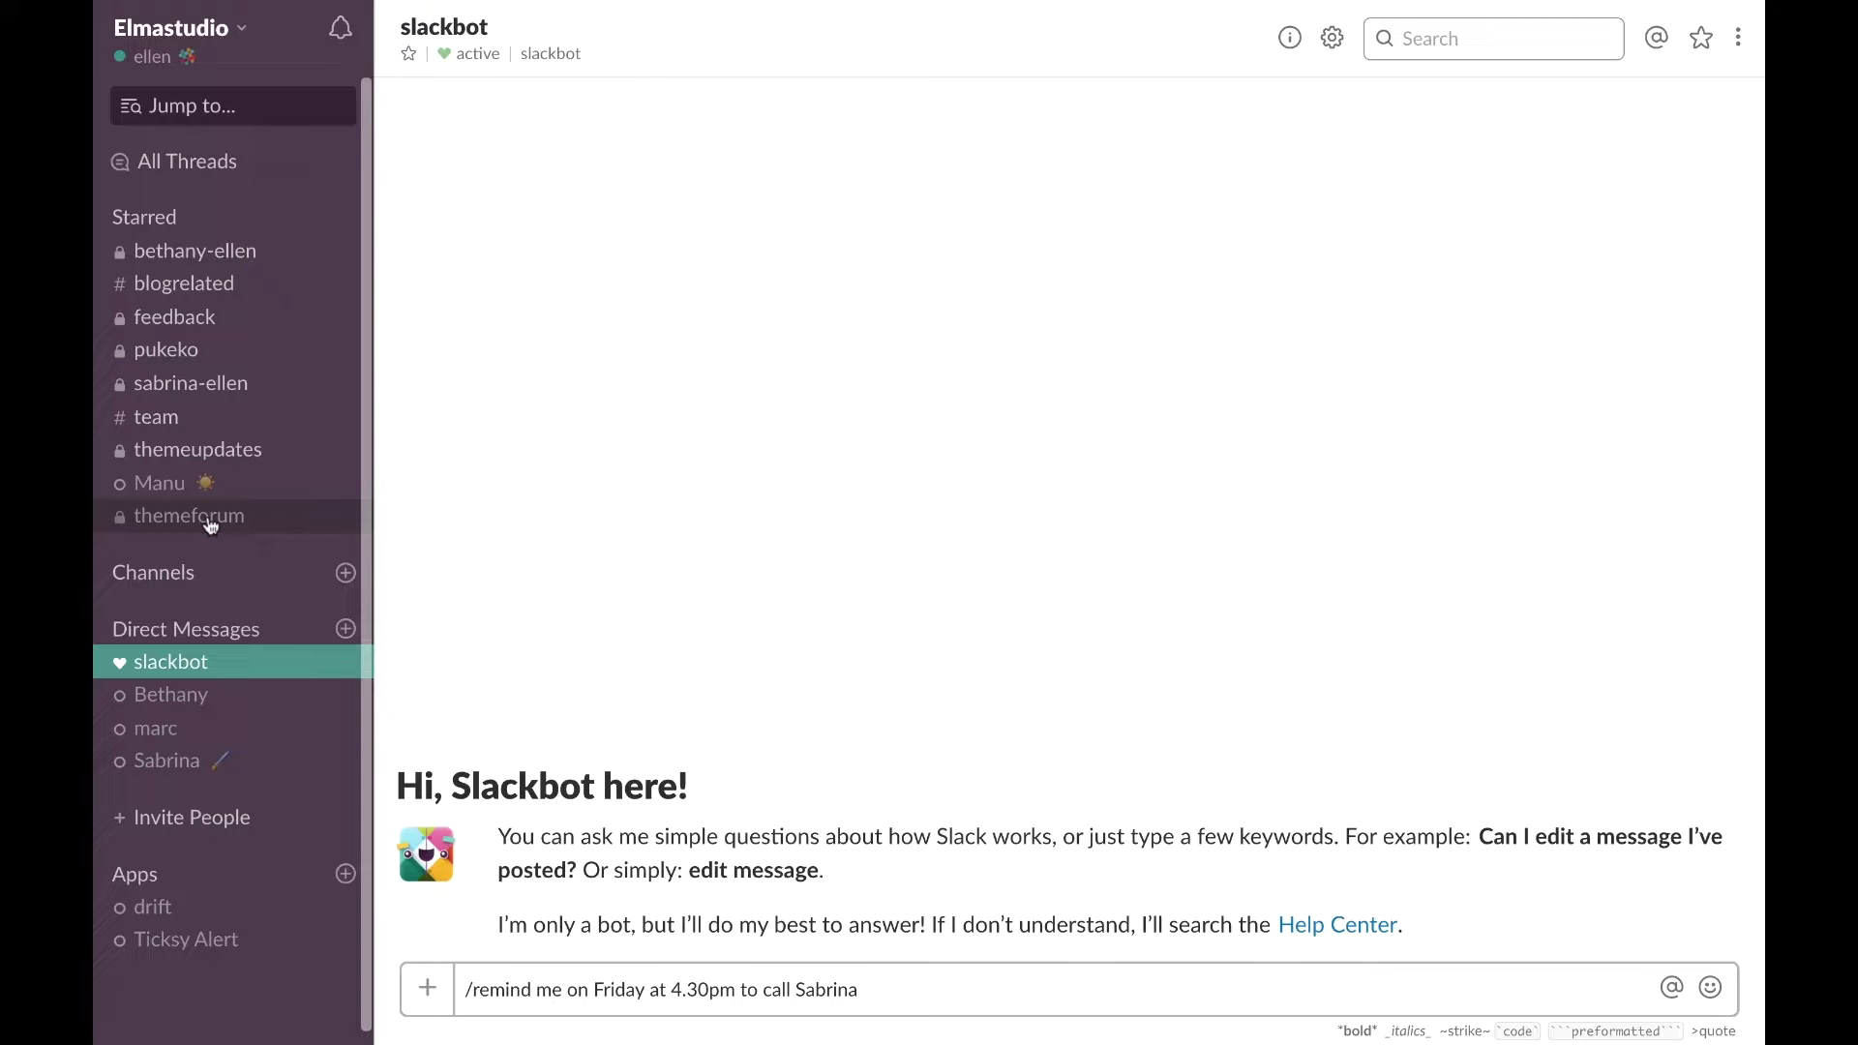
# Step: Unmute the themeforum channel in its notification preferences
pyautogui.click(211, 523)
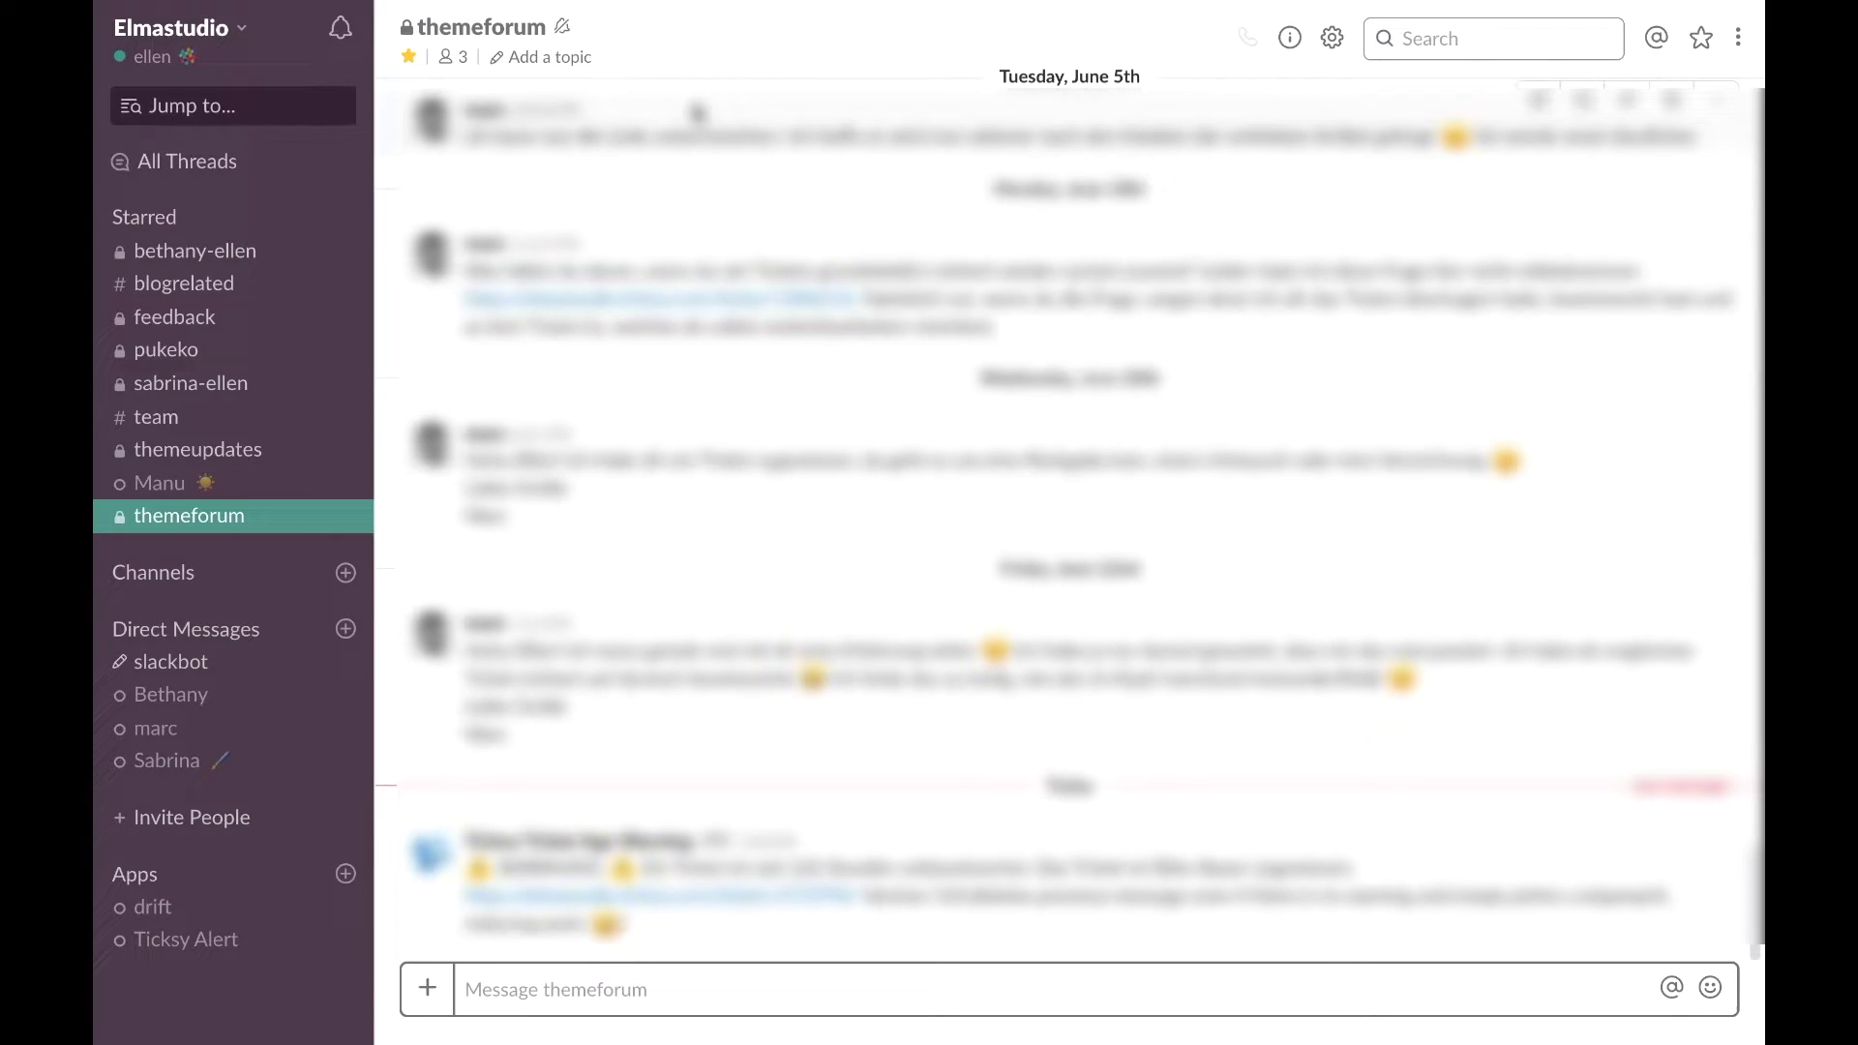
pyautogui.click(1333, 39)
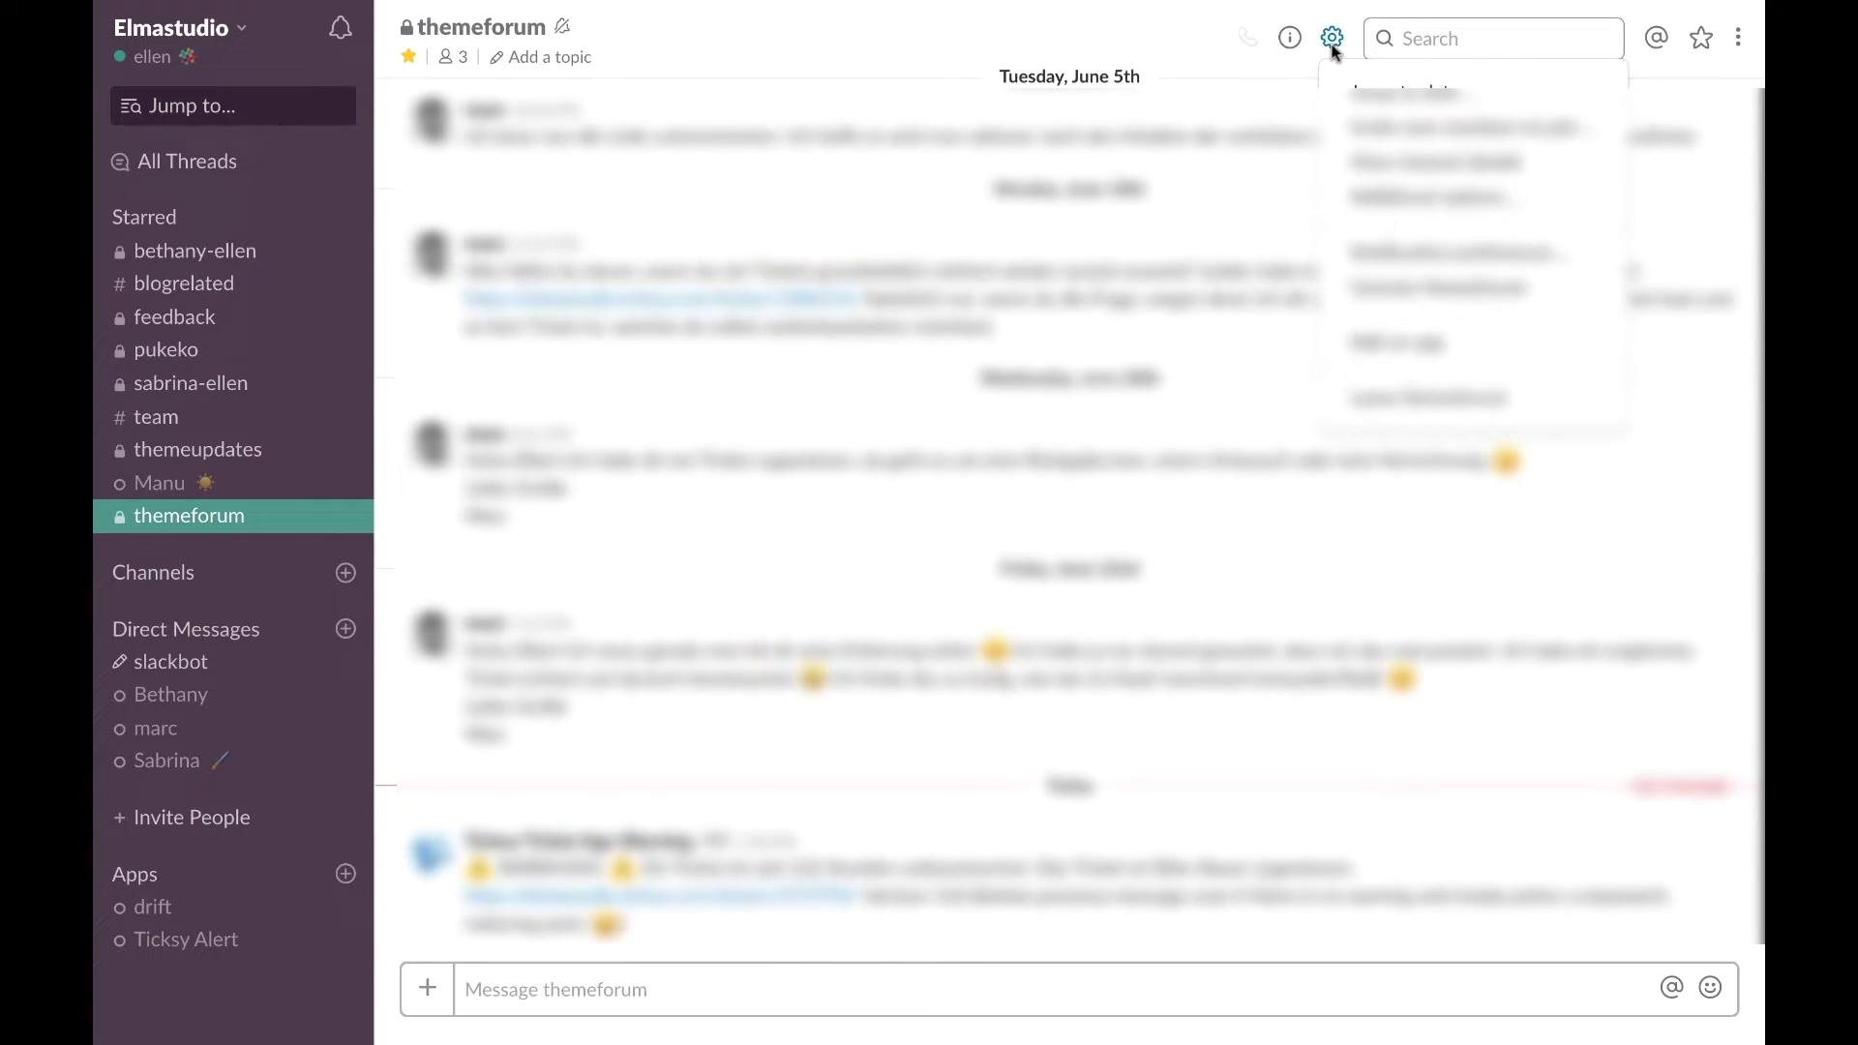
pyautogui.click(1374, 252)
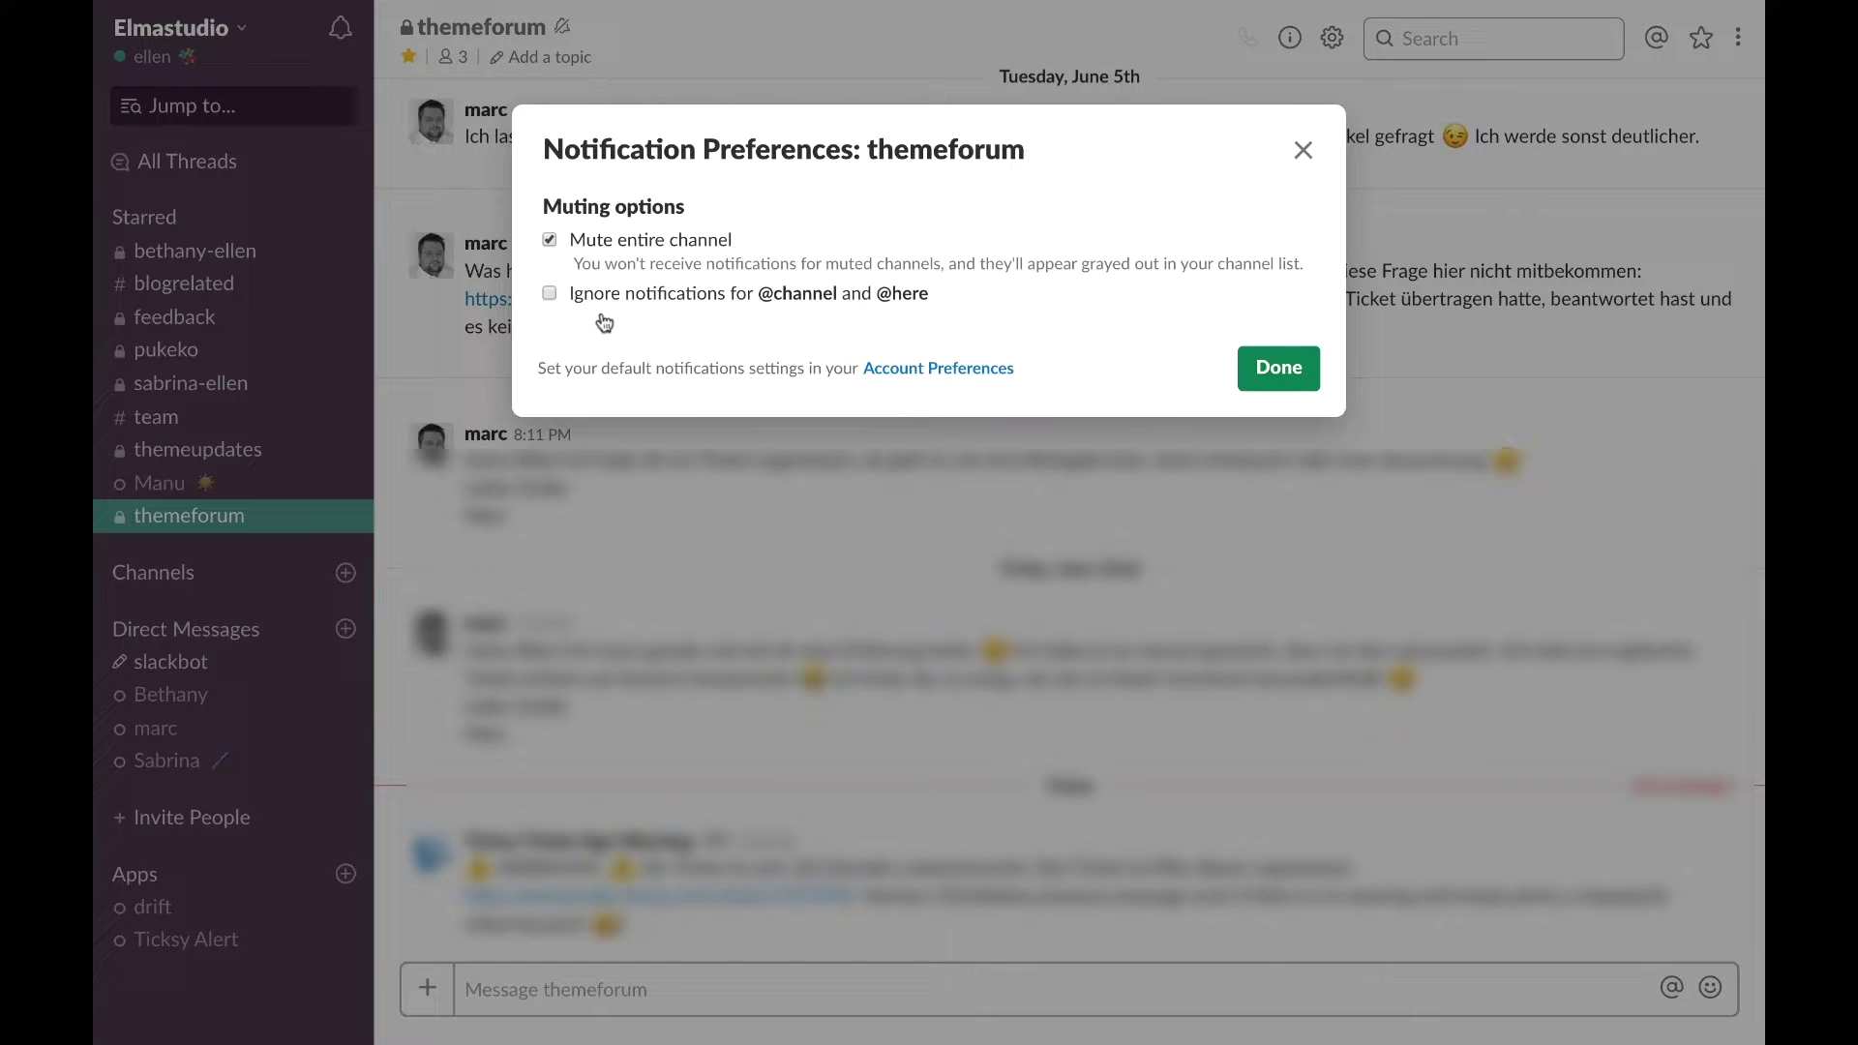
pyautogui.click(550, 242)
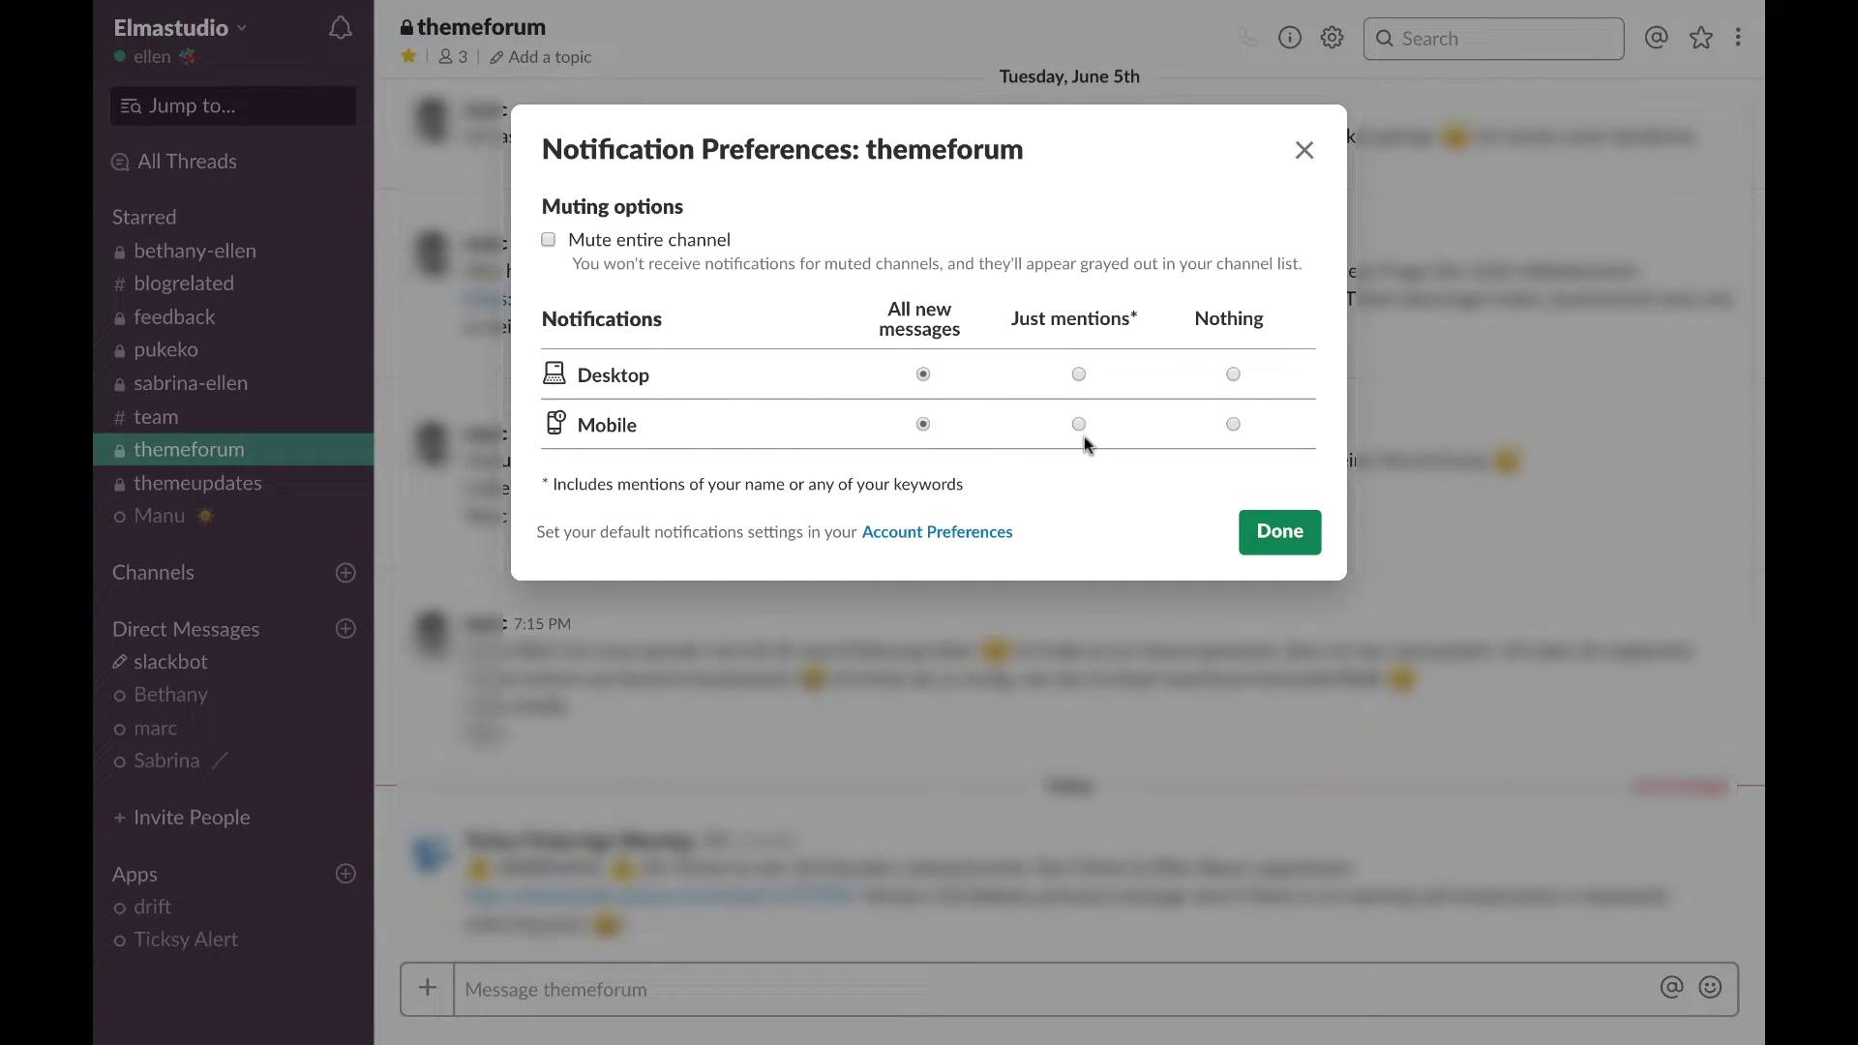
pyautogui.click(1278, 542)
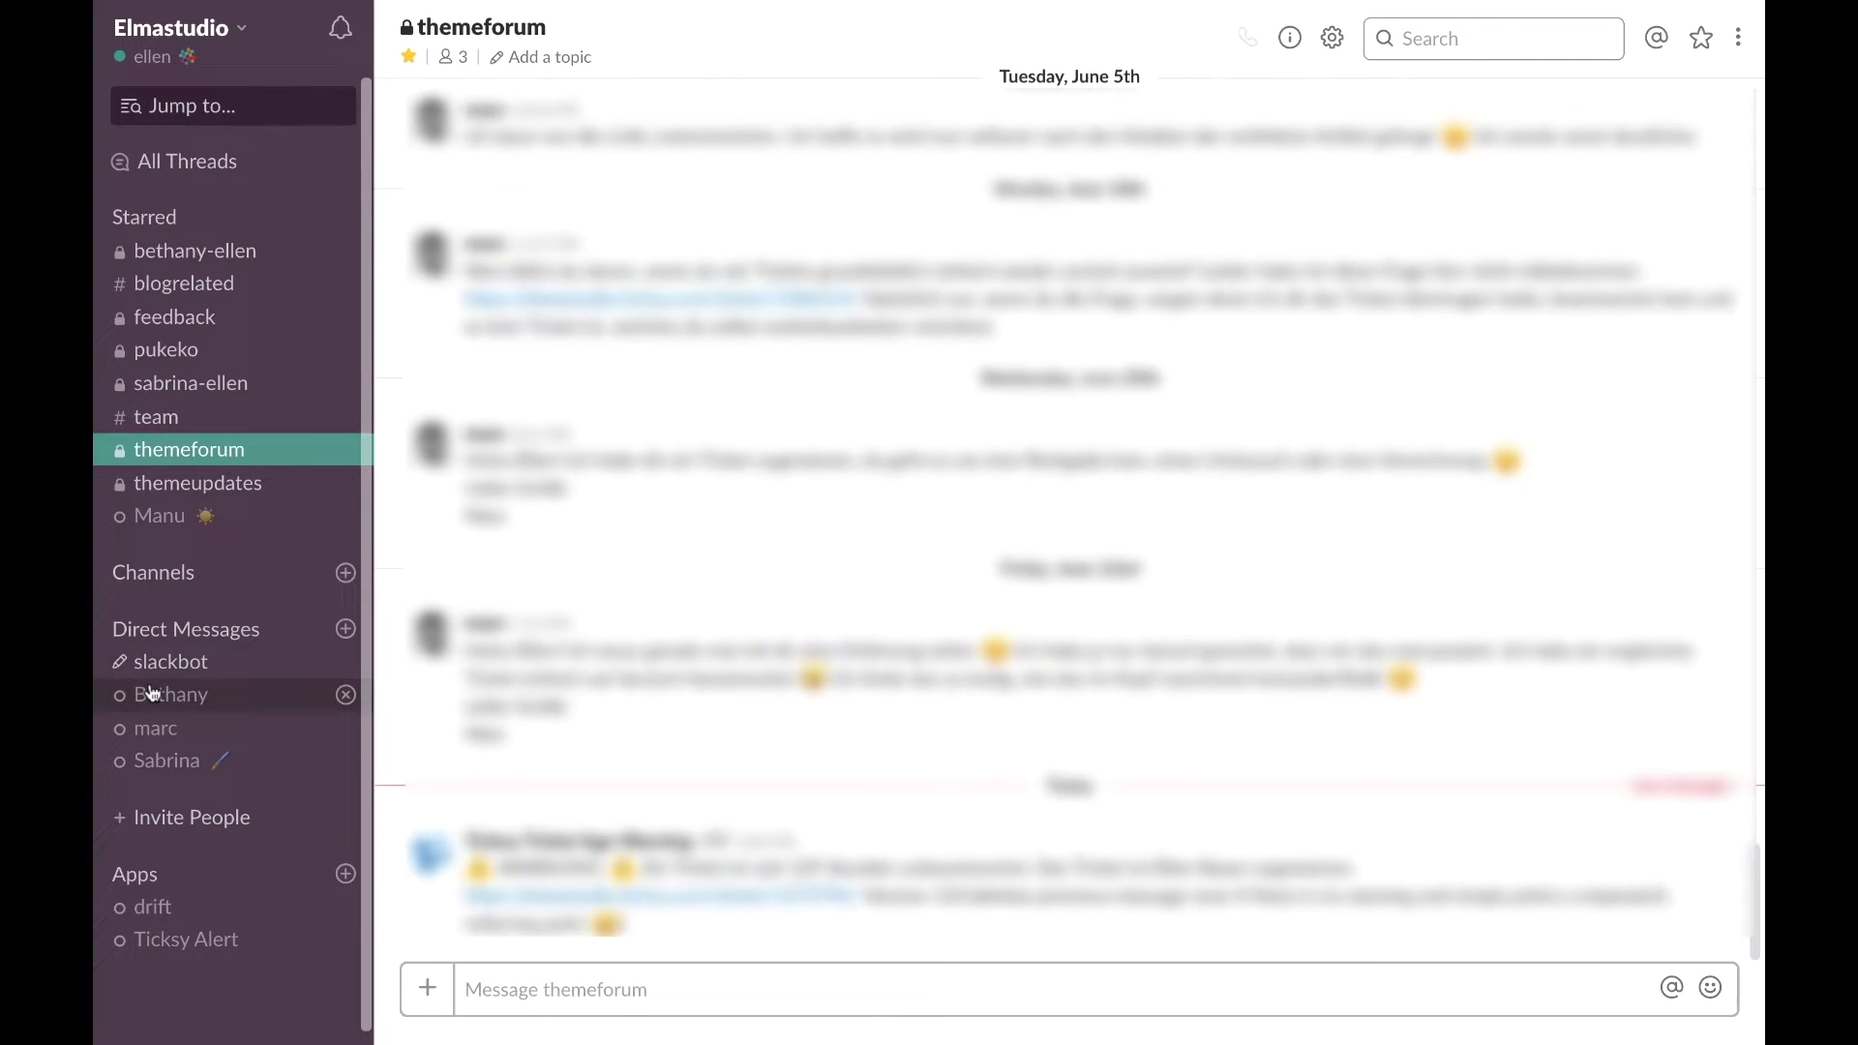
# Step: Open the direct message conversation below Bethany's and view the options for creating or adding files, without attaching anything
pyautogui.click(179, 740)
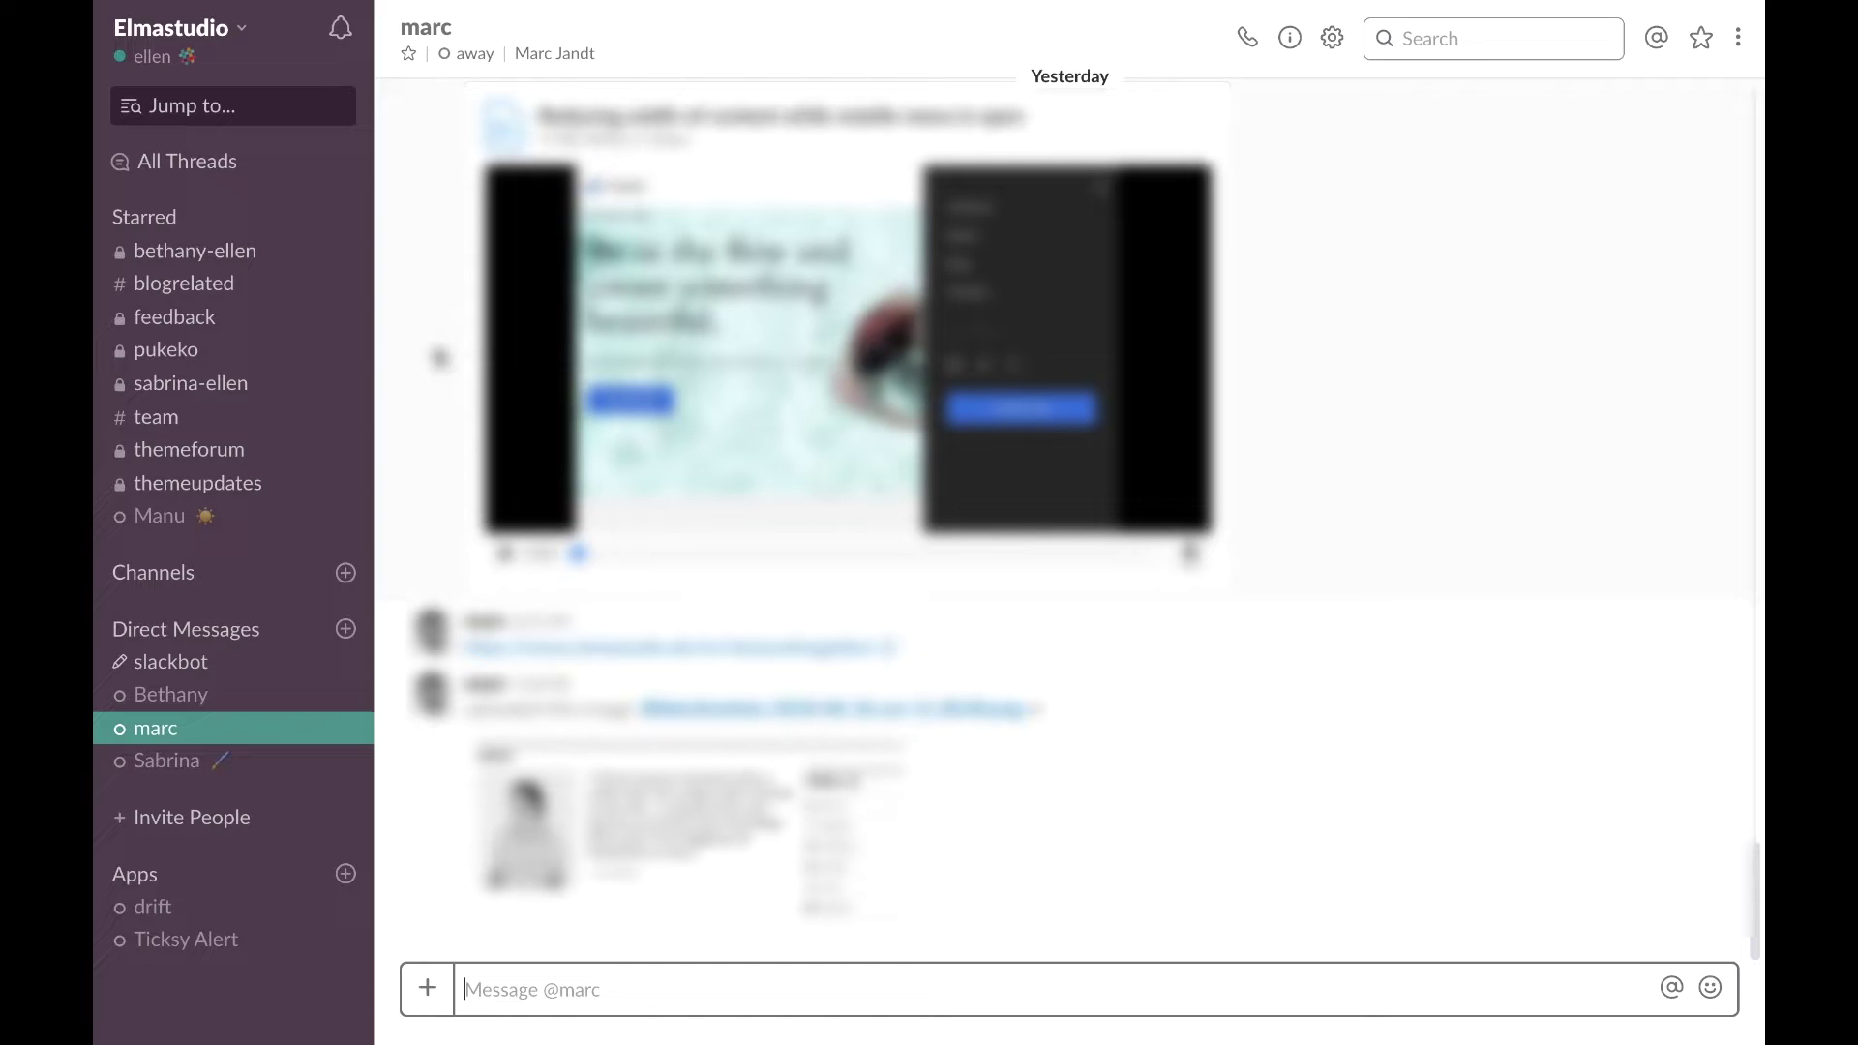
pyautogui.click(427, 988)
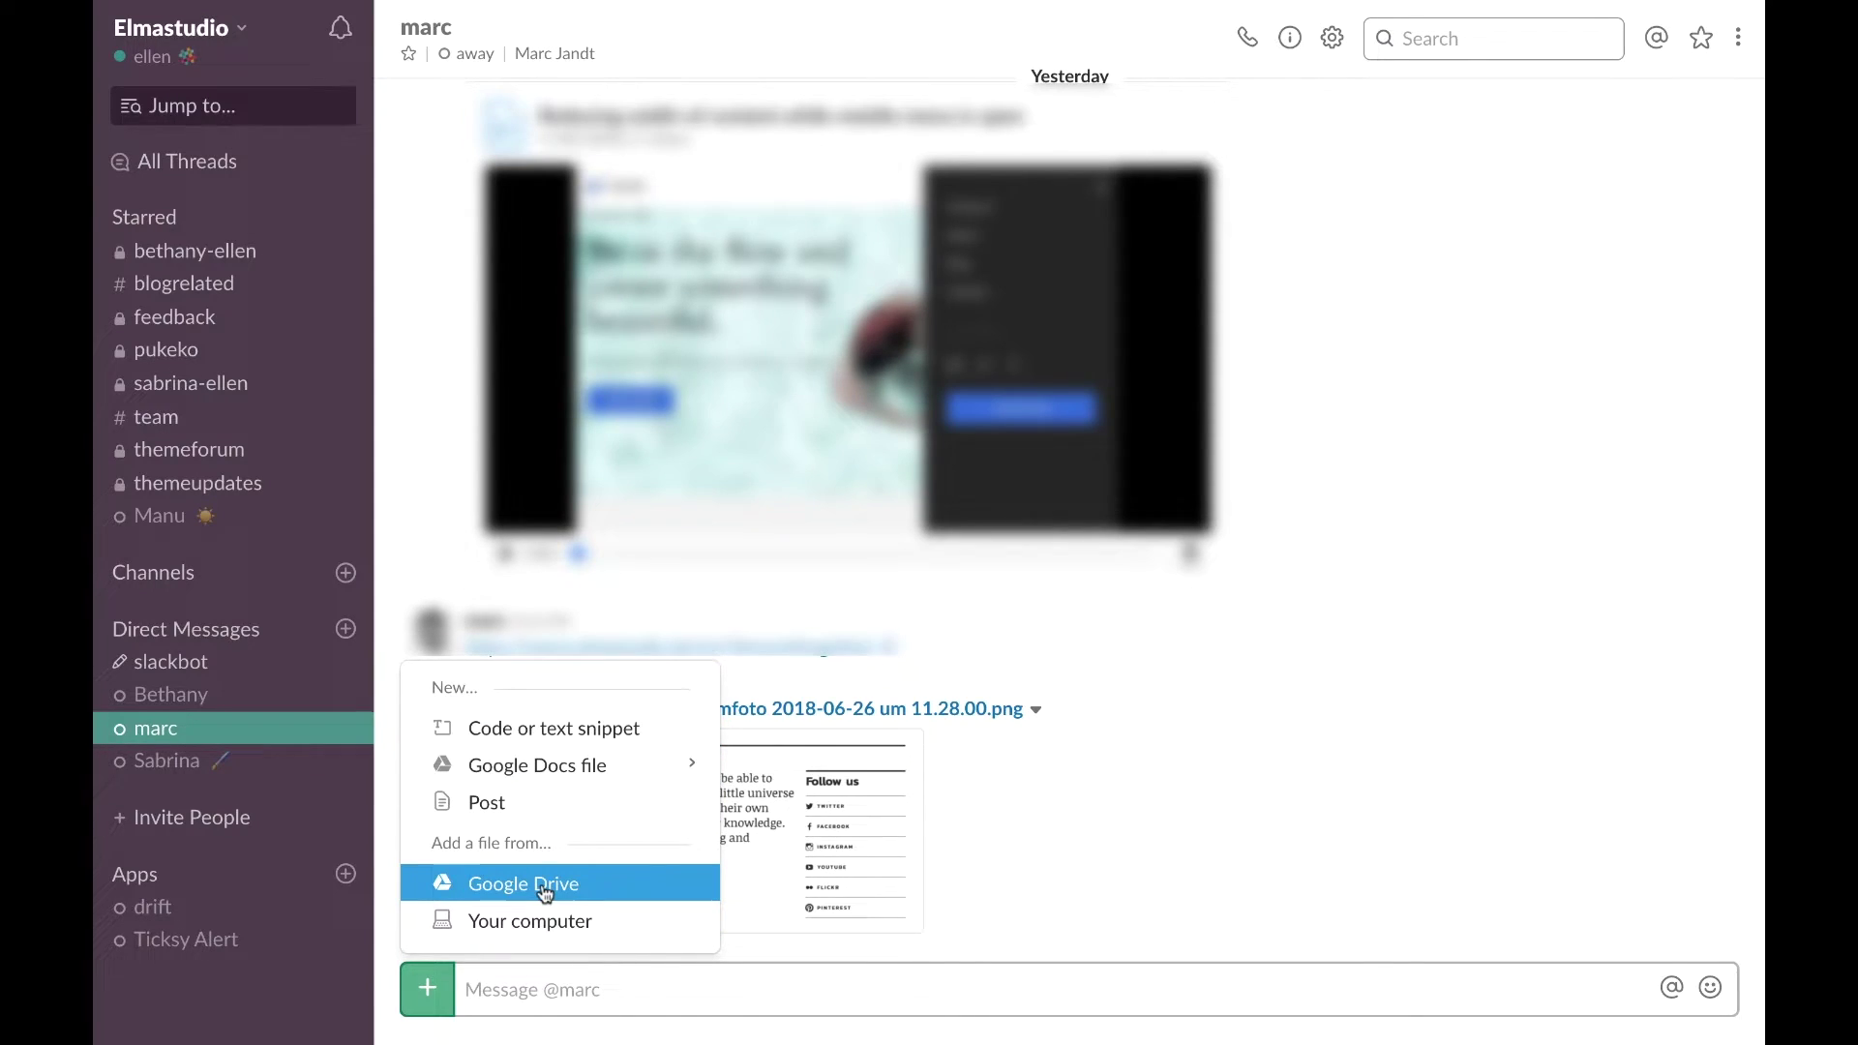
pyautogui.moveTo(582, 770)
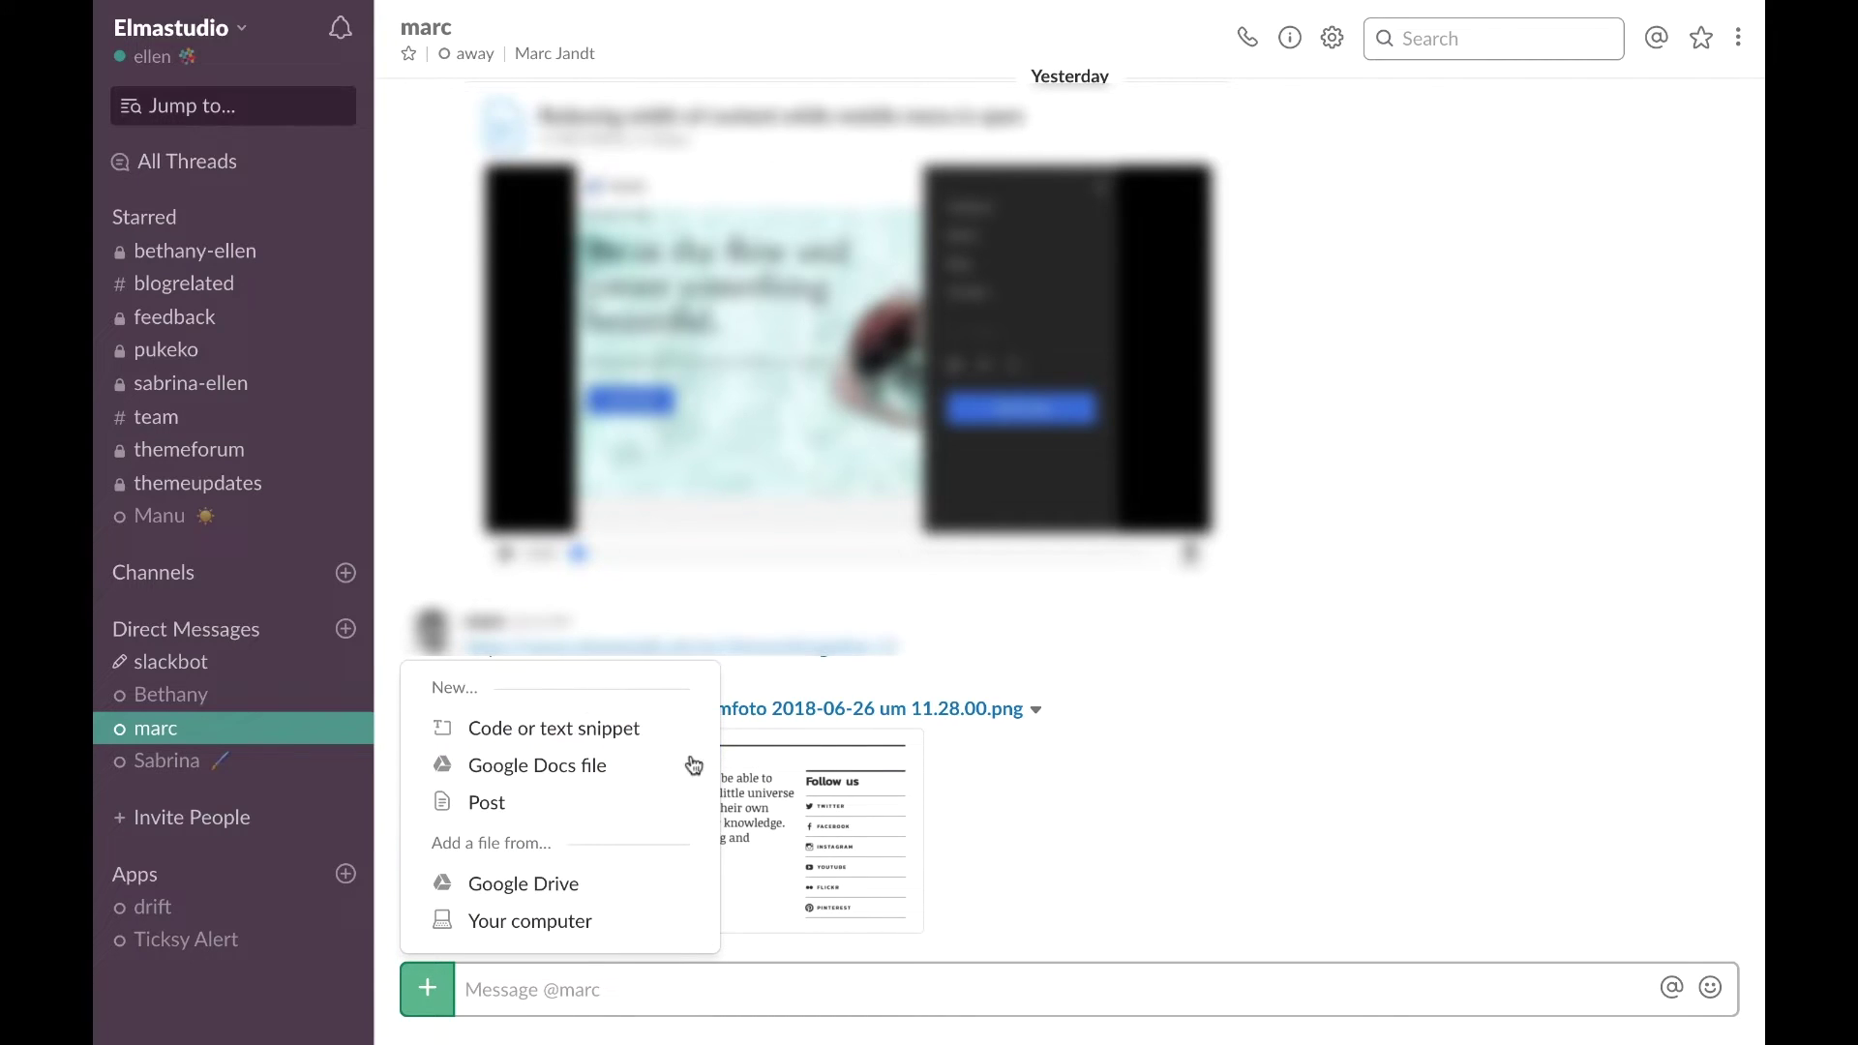
pyautogui.click(955, 966)
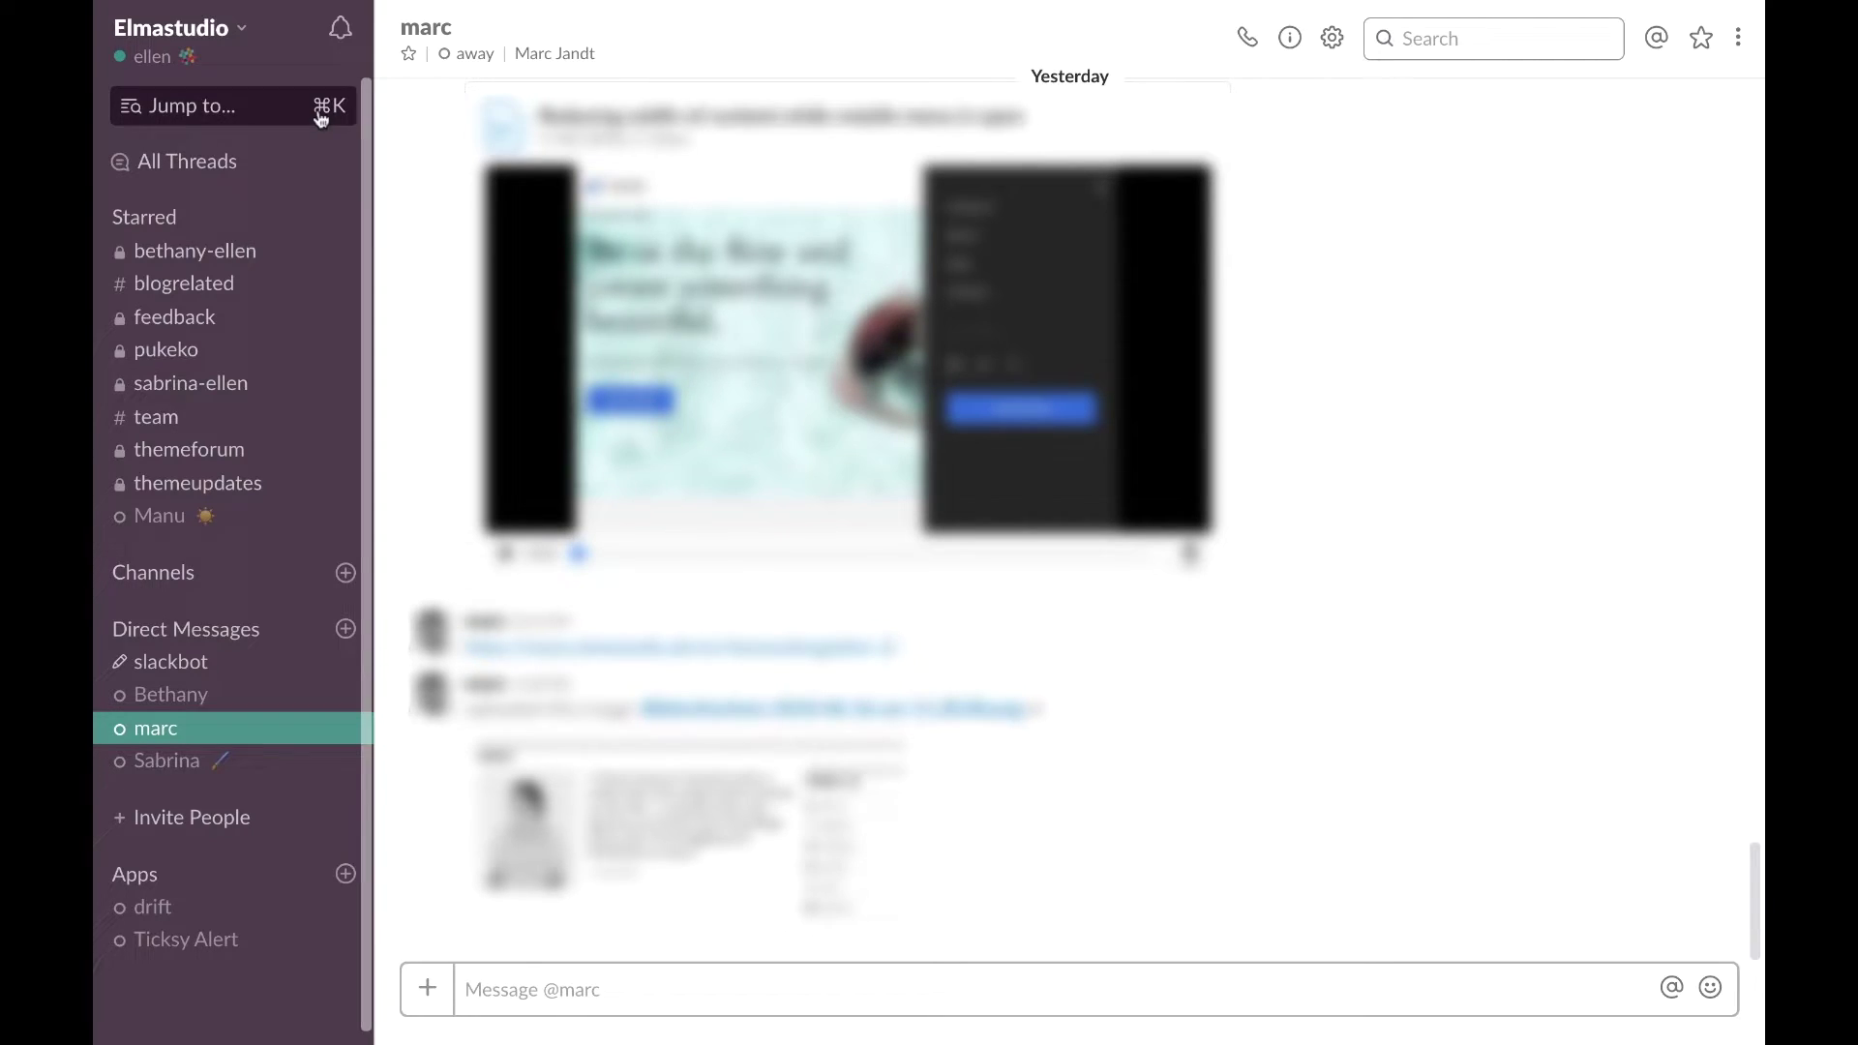
# Step: Take Slack out of full-screen mode and switch to Chrome
pyautogui.moveTo(179, 4)
pyautogui.click(155, 38)
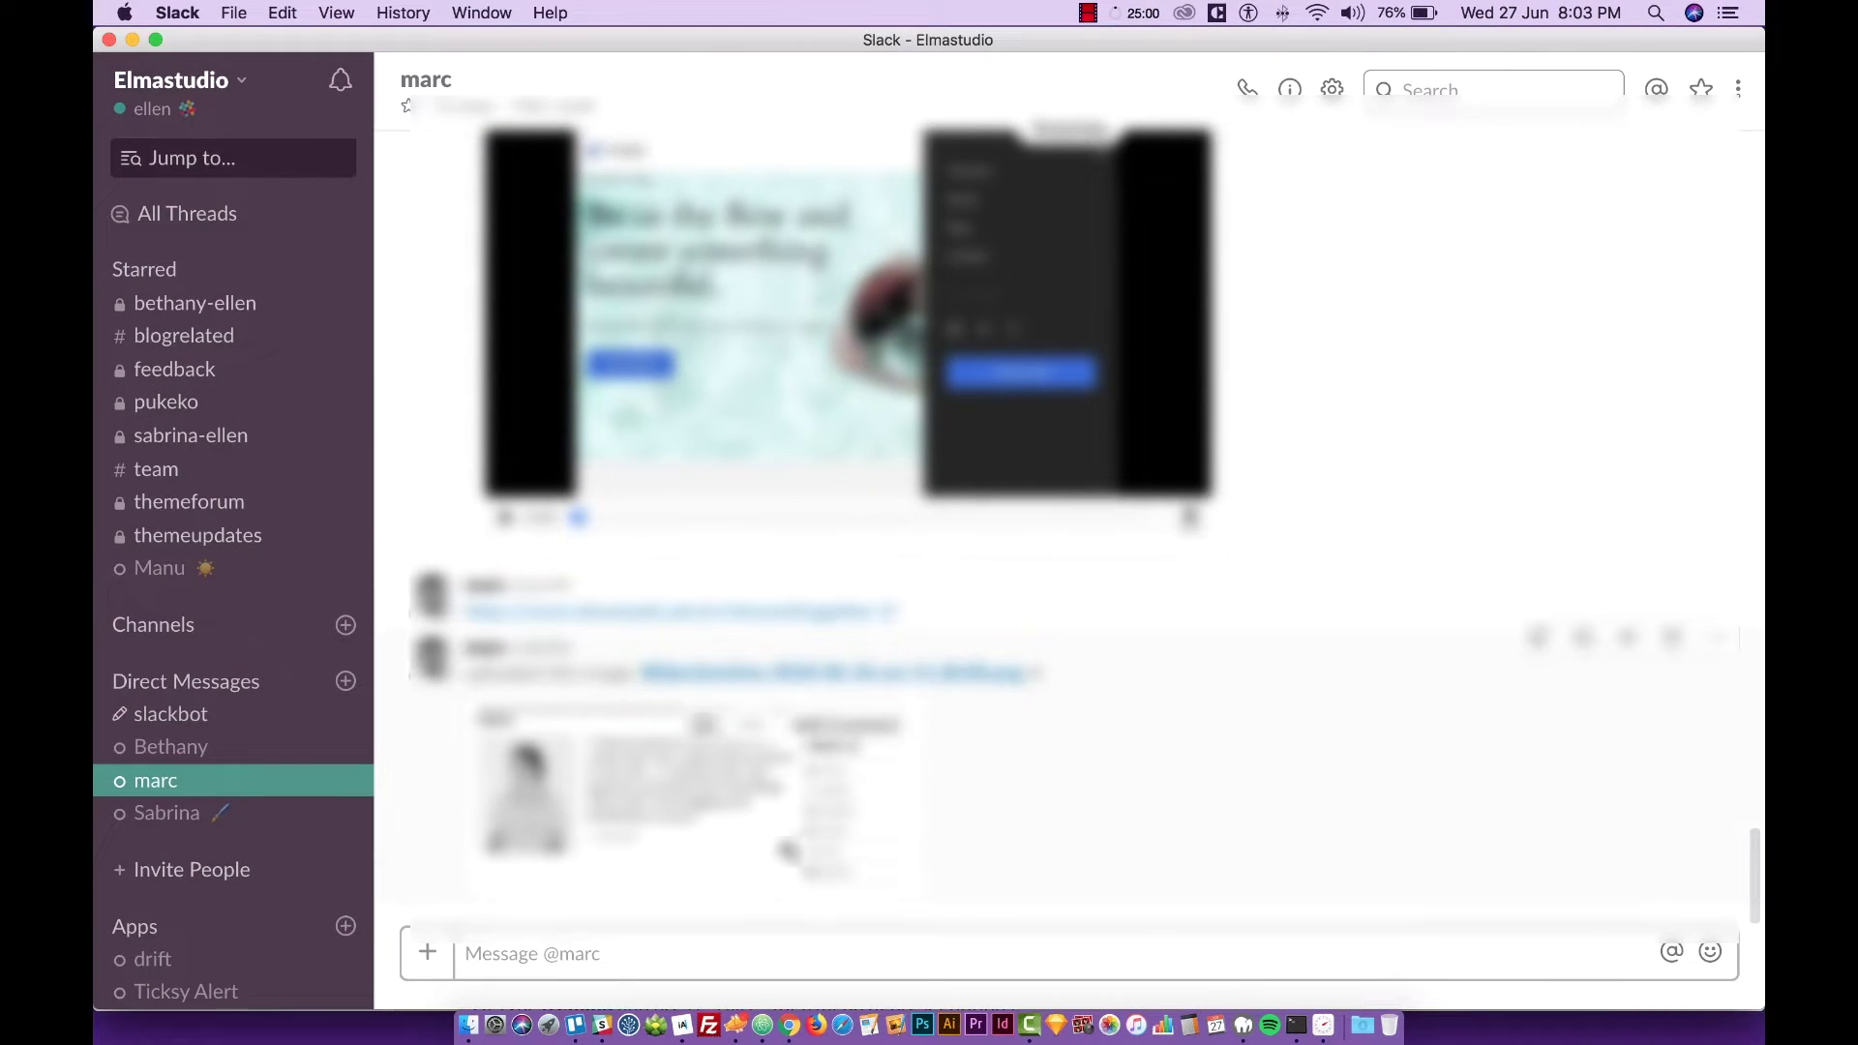
pyautogui.click(791, 1025)
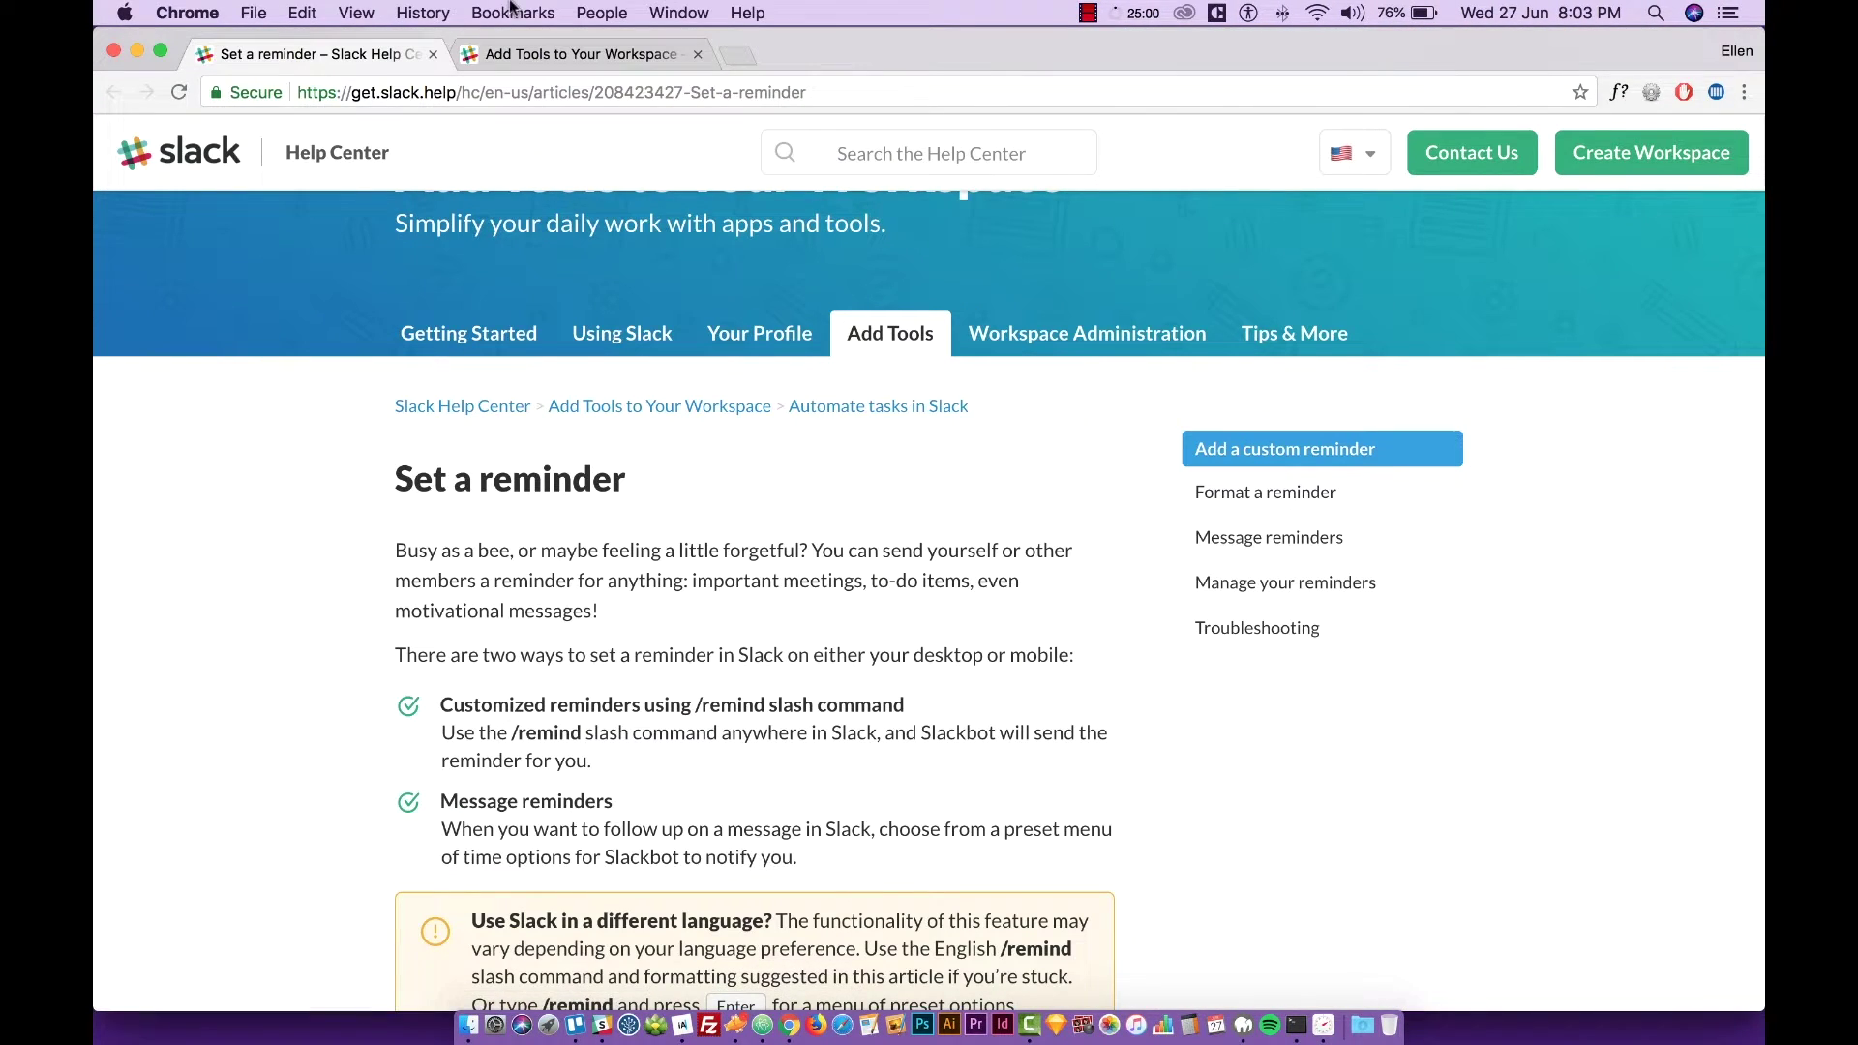
# Step: Examine the Connect apps & services list on the Add Tools to Your Workspace help page
pyautogui.click(544, 53)
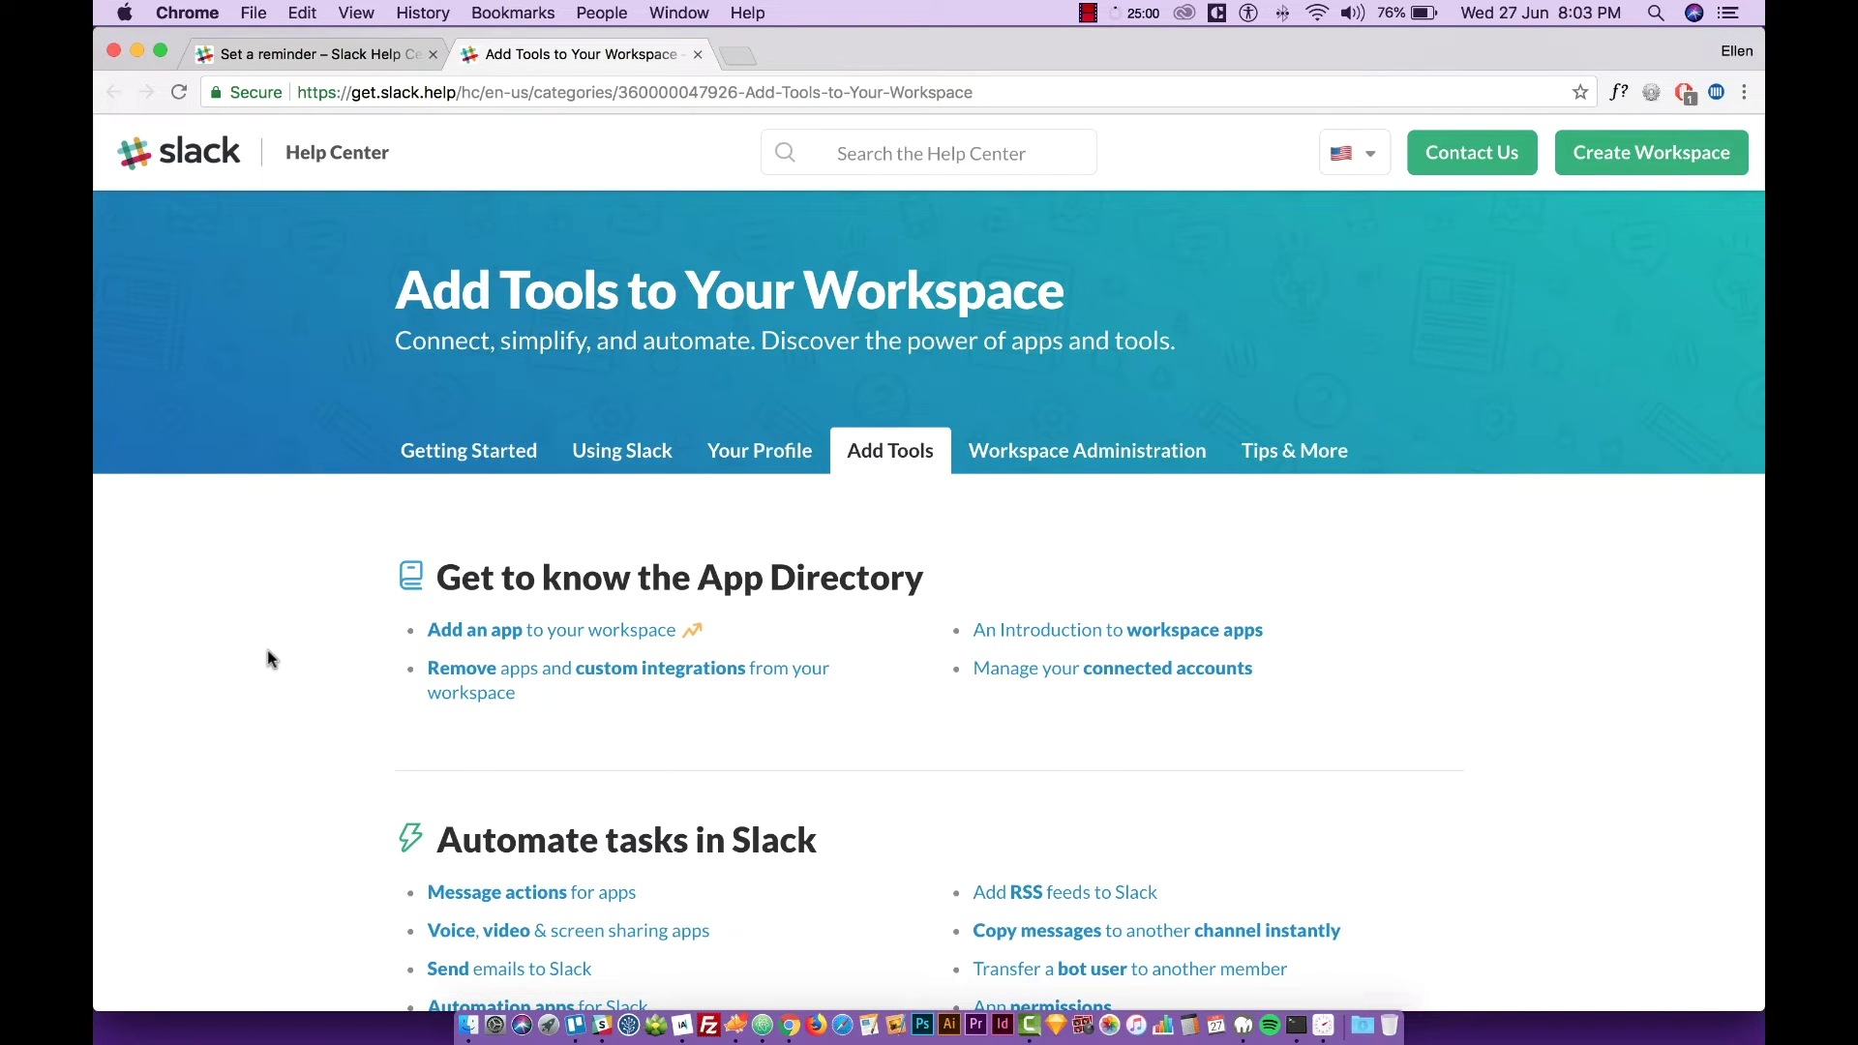
pyautogui.scroll(-8, 271, 657)
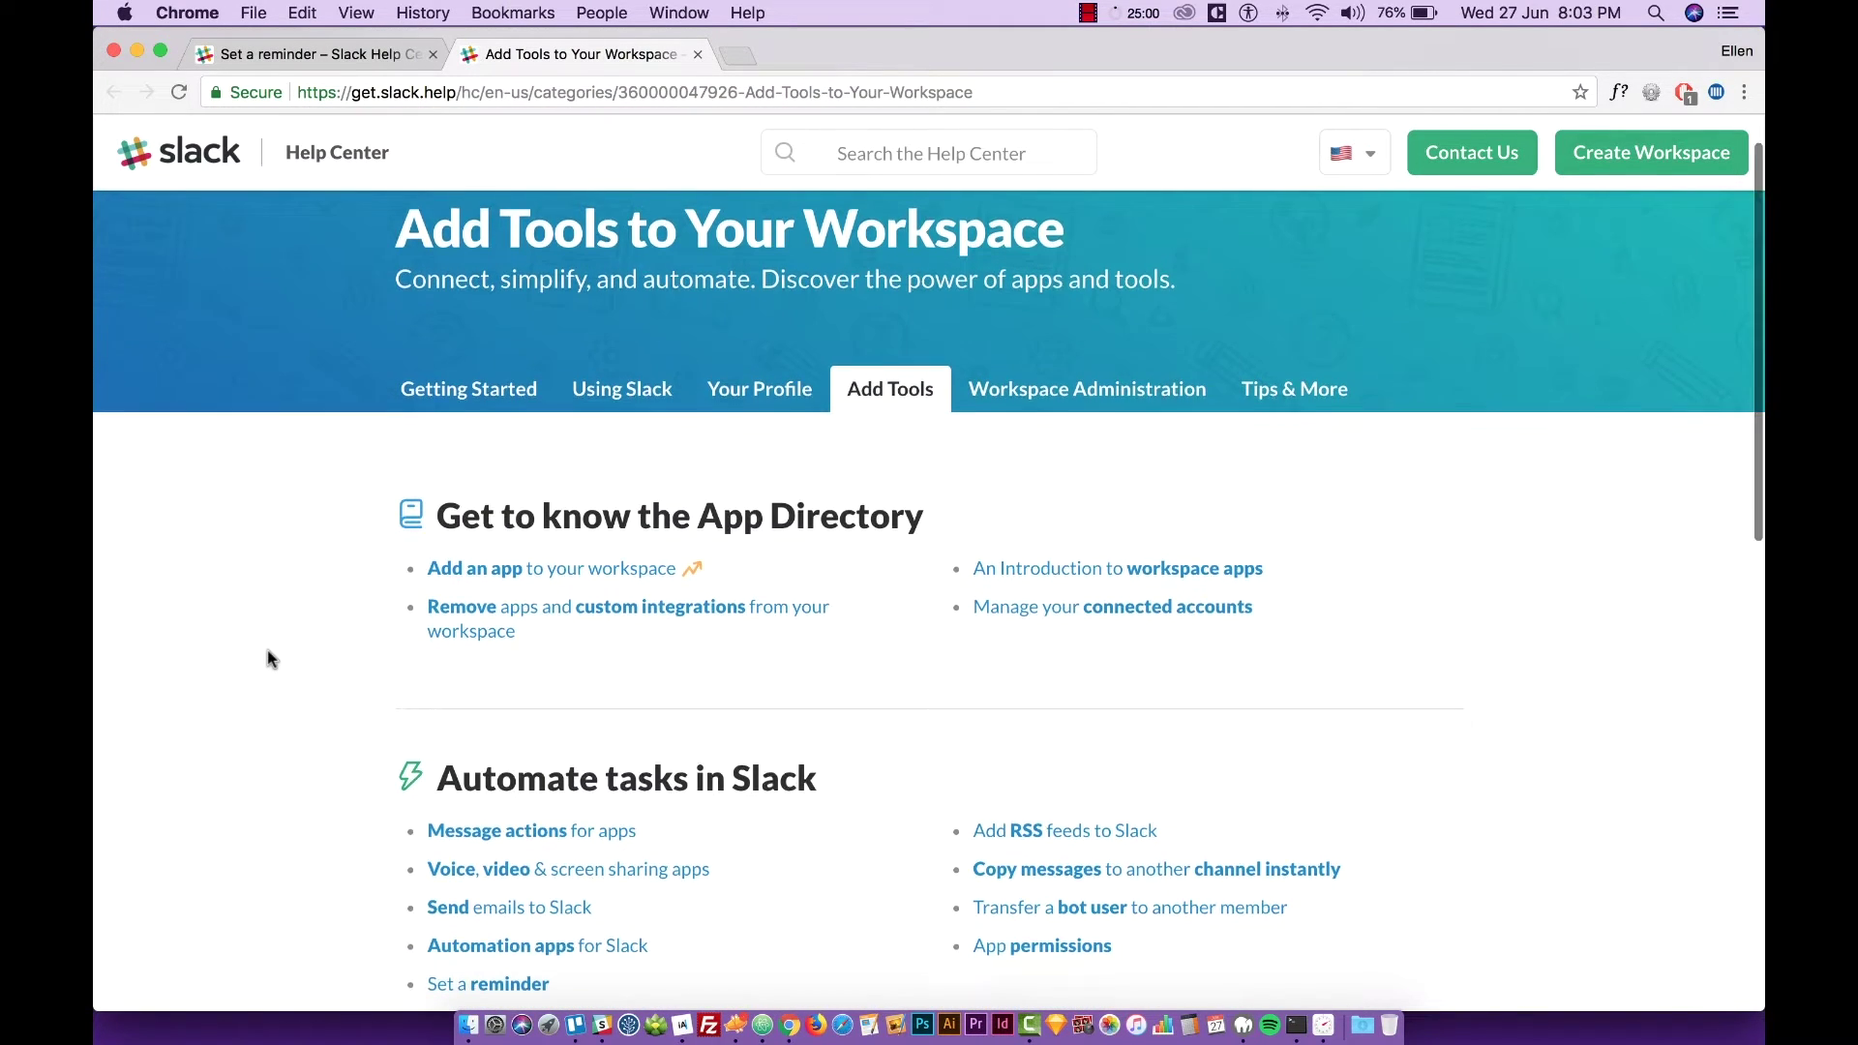
pyautogui.scroll(-8, 269, 658)
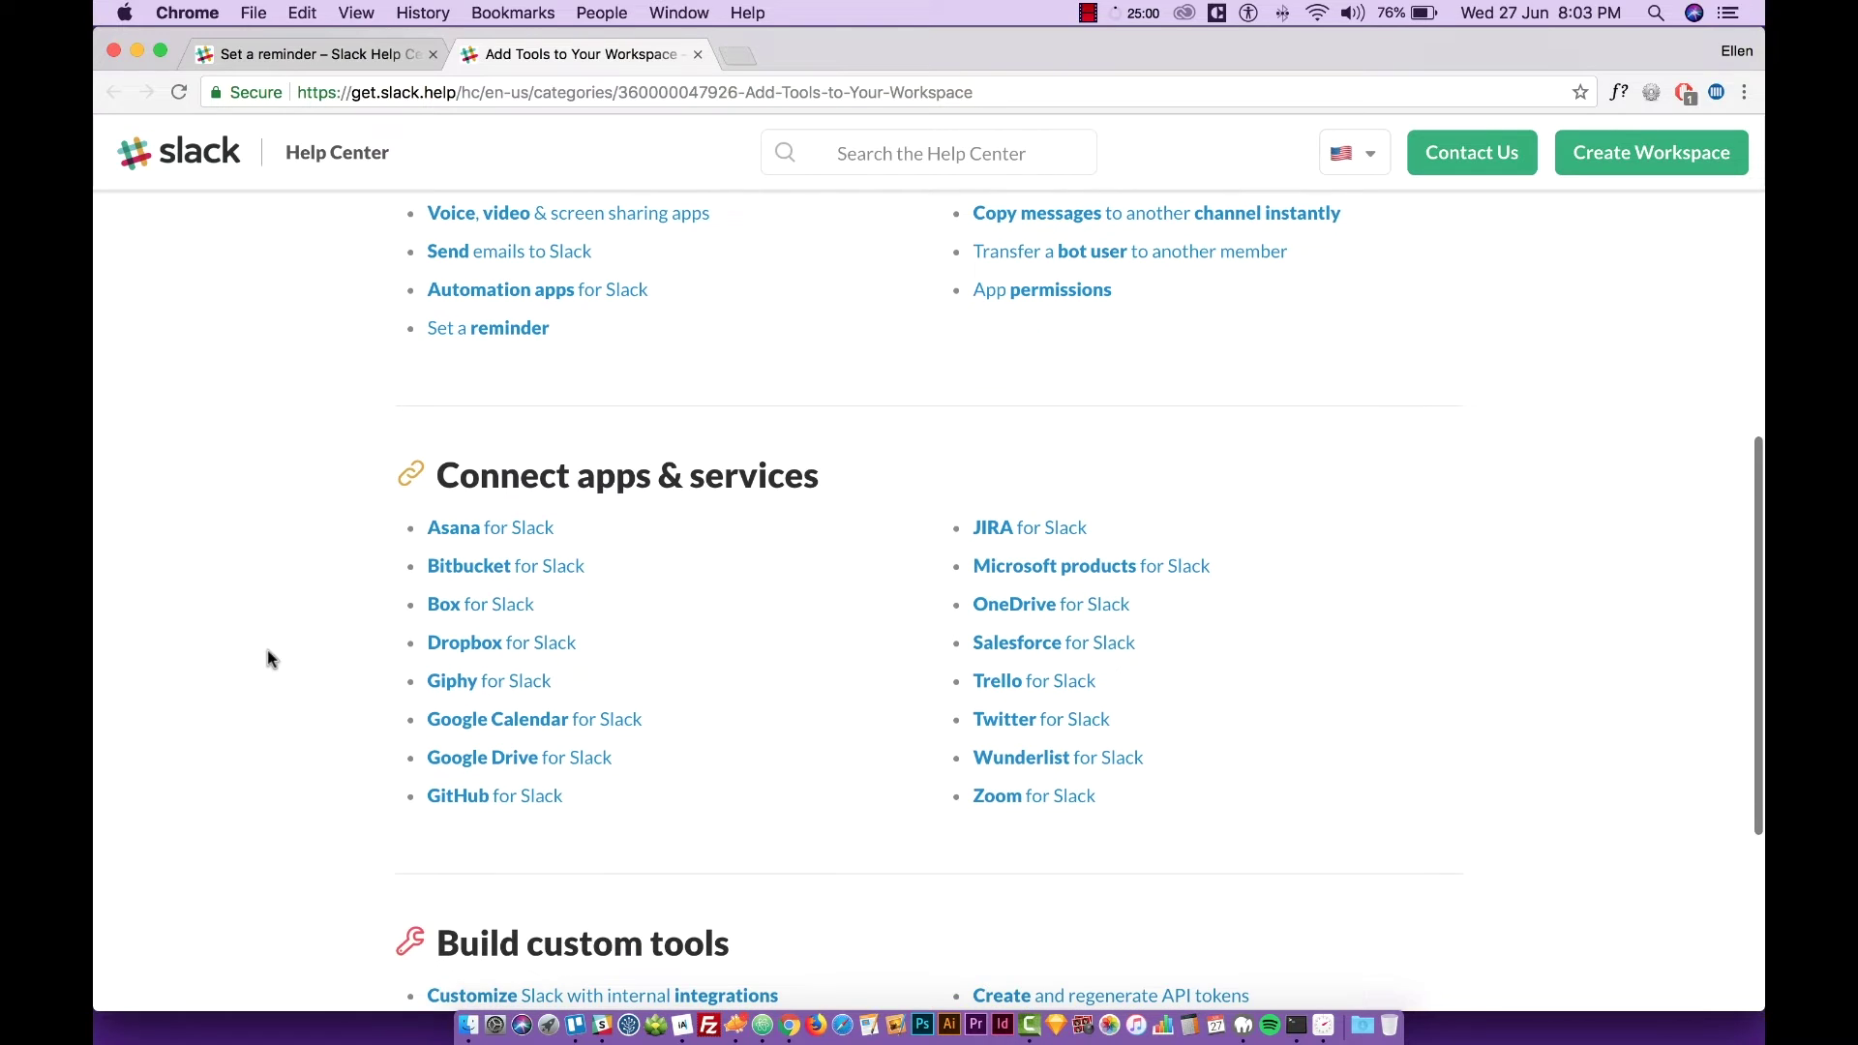
pyautogui.scroll(-1, 290, 589)
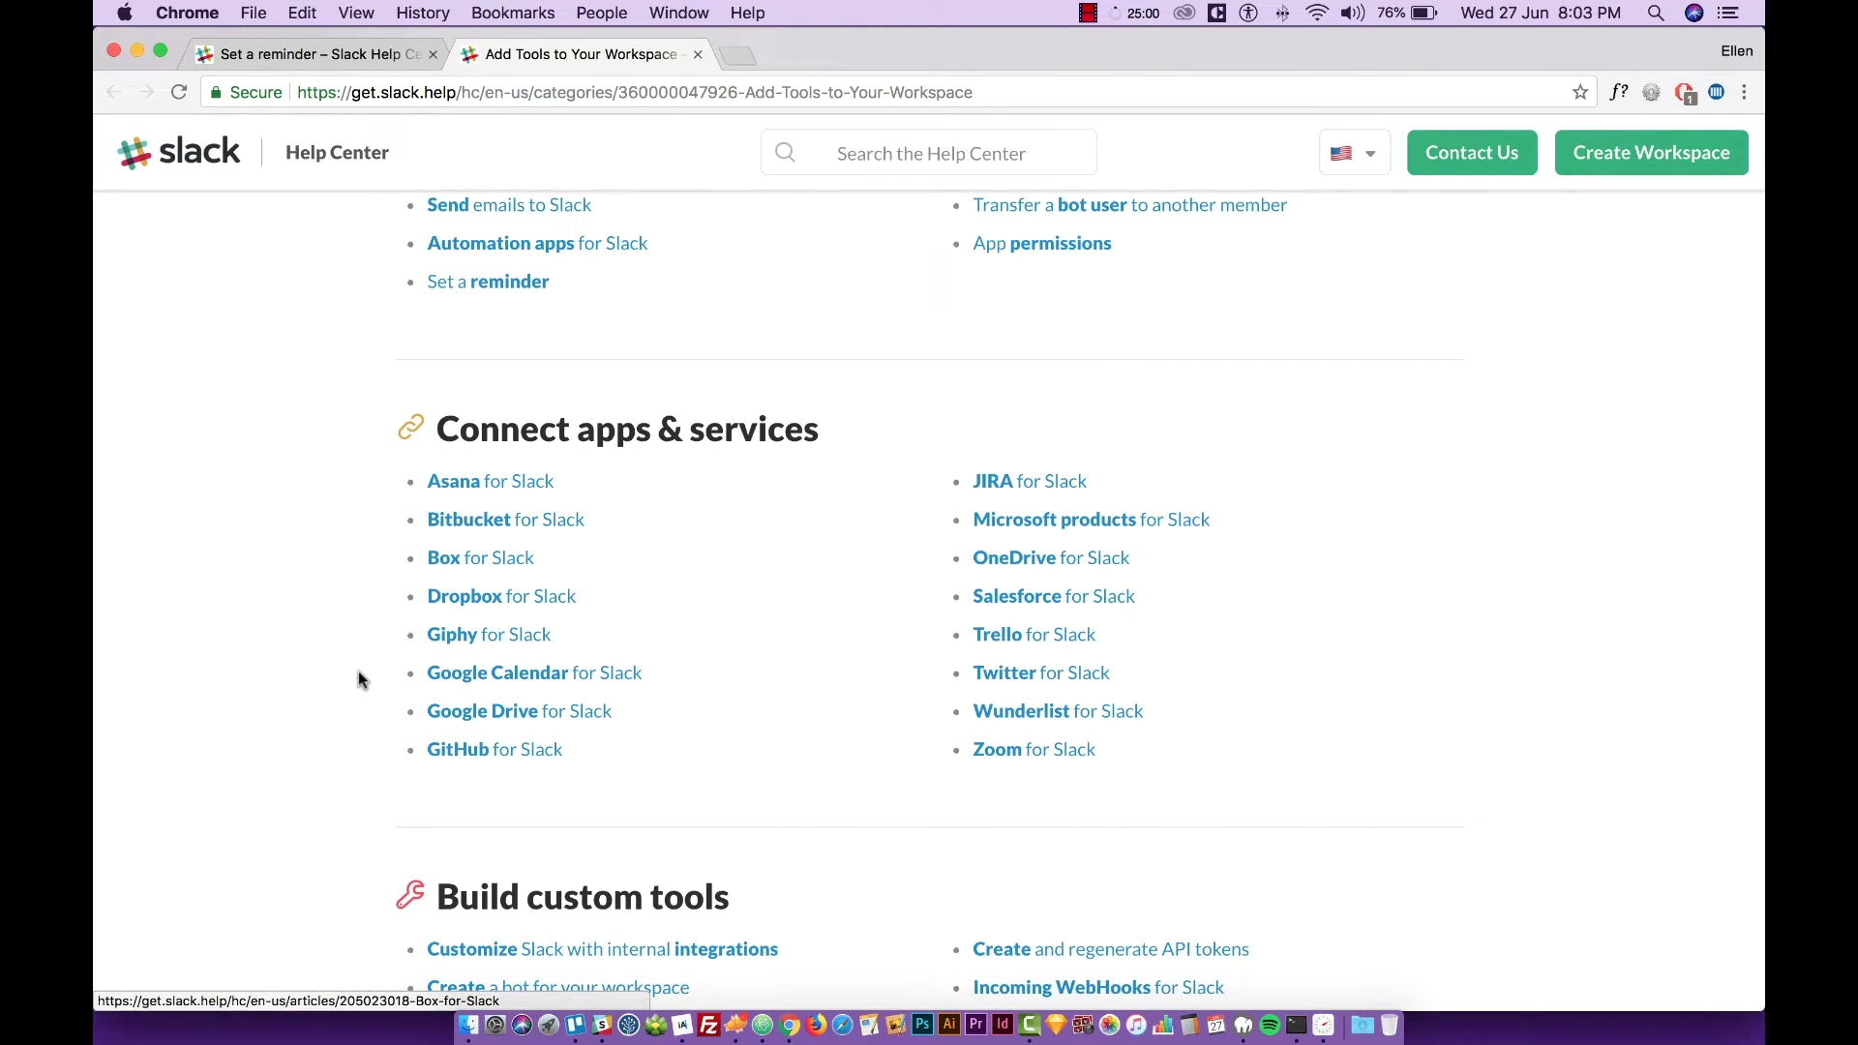
pyautogui.scroll(-1, 366, 668)
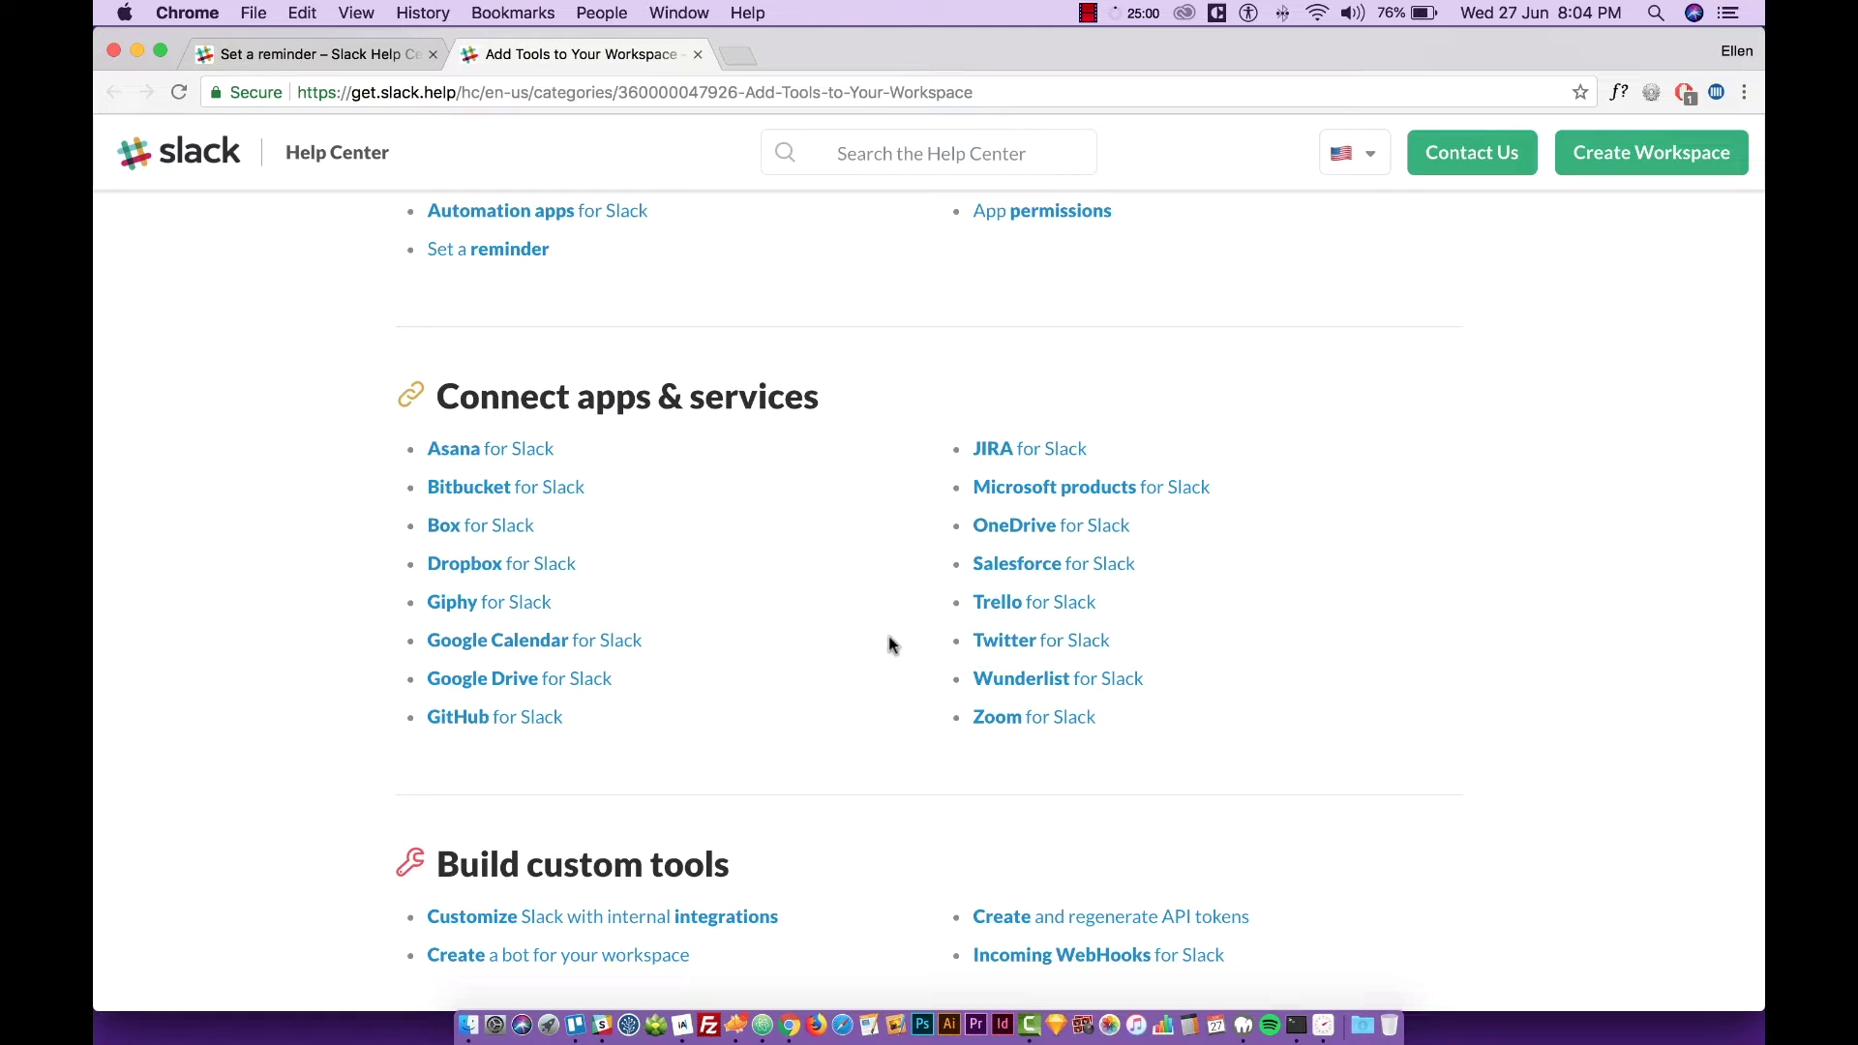
# Step: Switch back to Slack and look through the calendar event messages in the blogrelated channel
pyautogui.click(601, 1028)
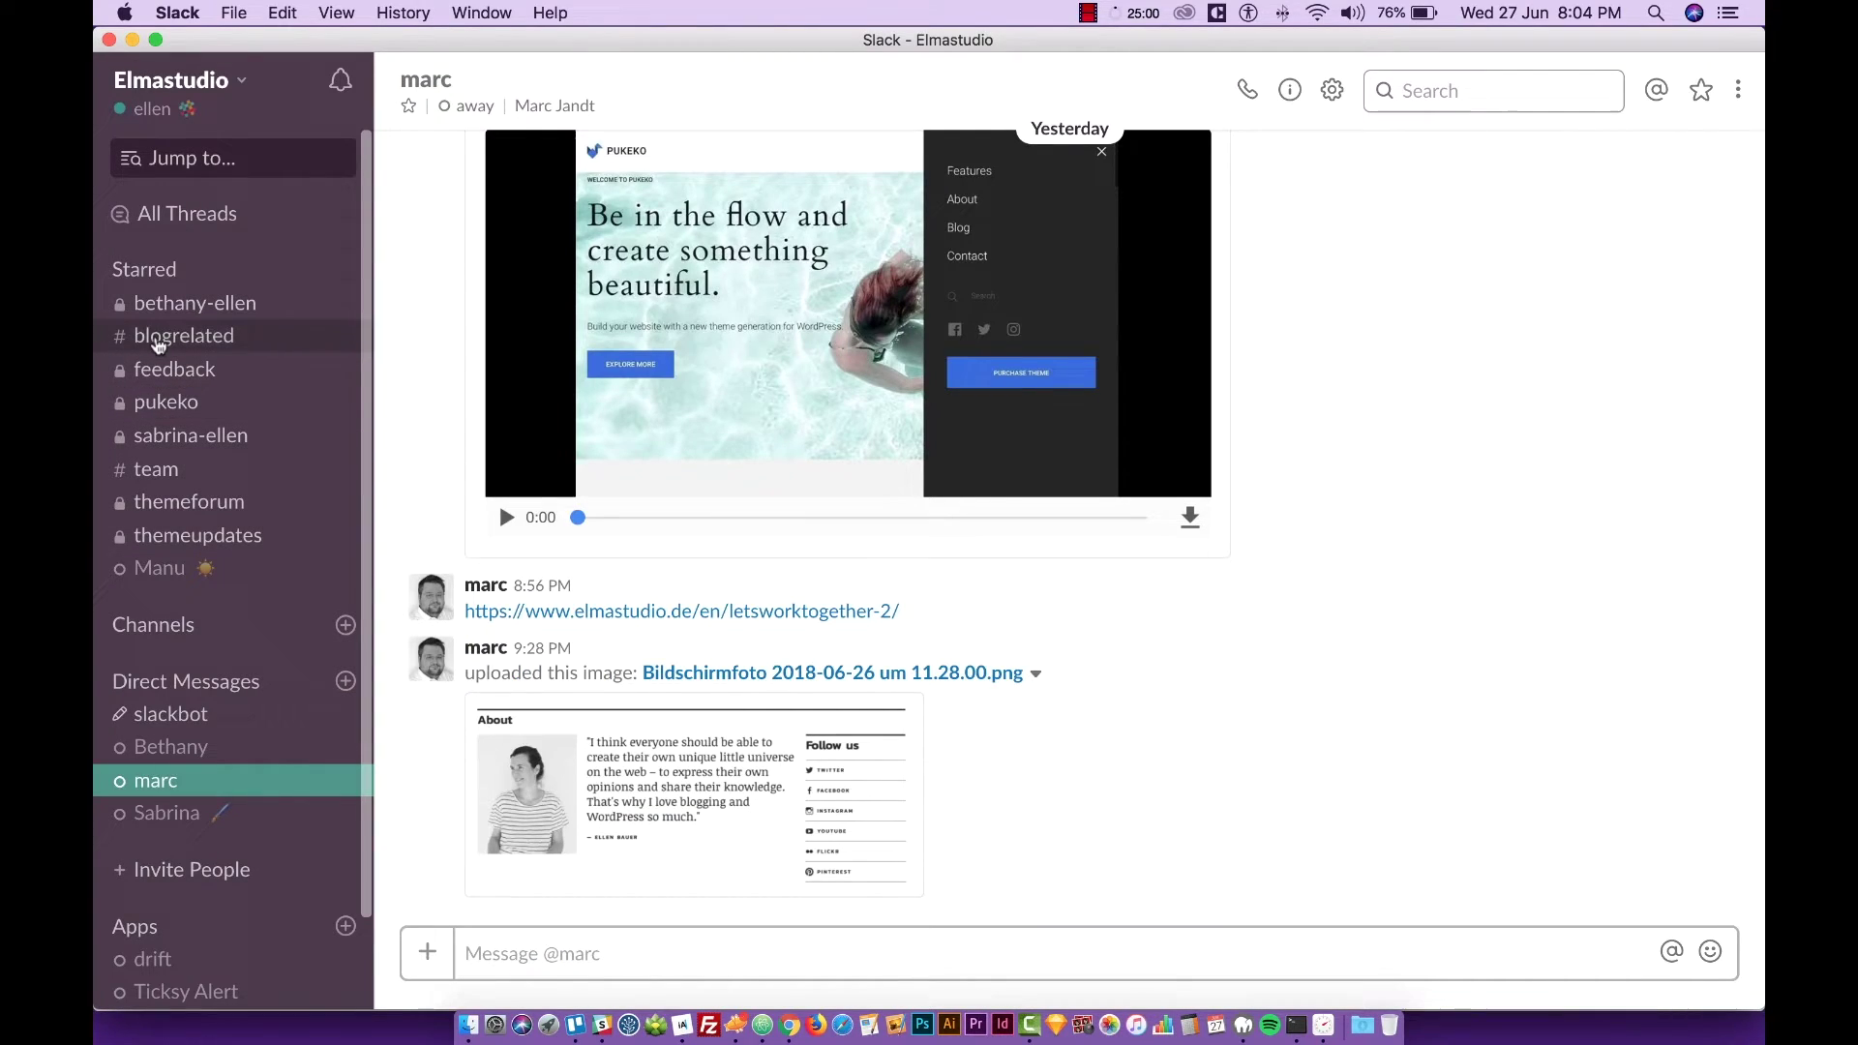
pyautogui.click(157, 344)
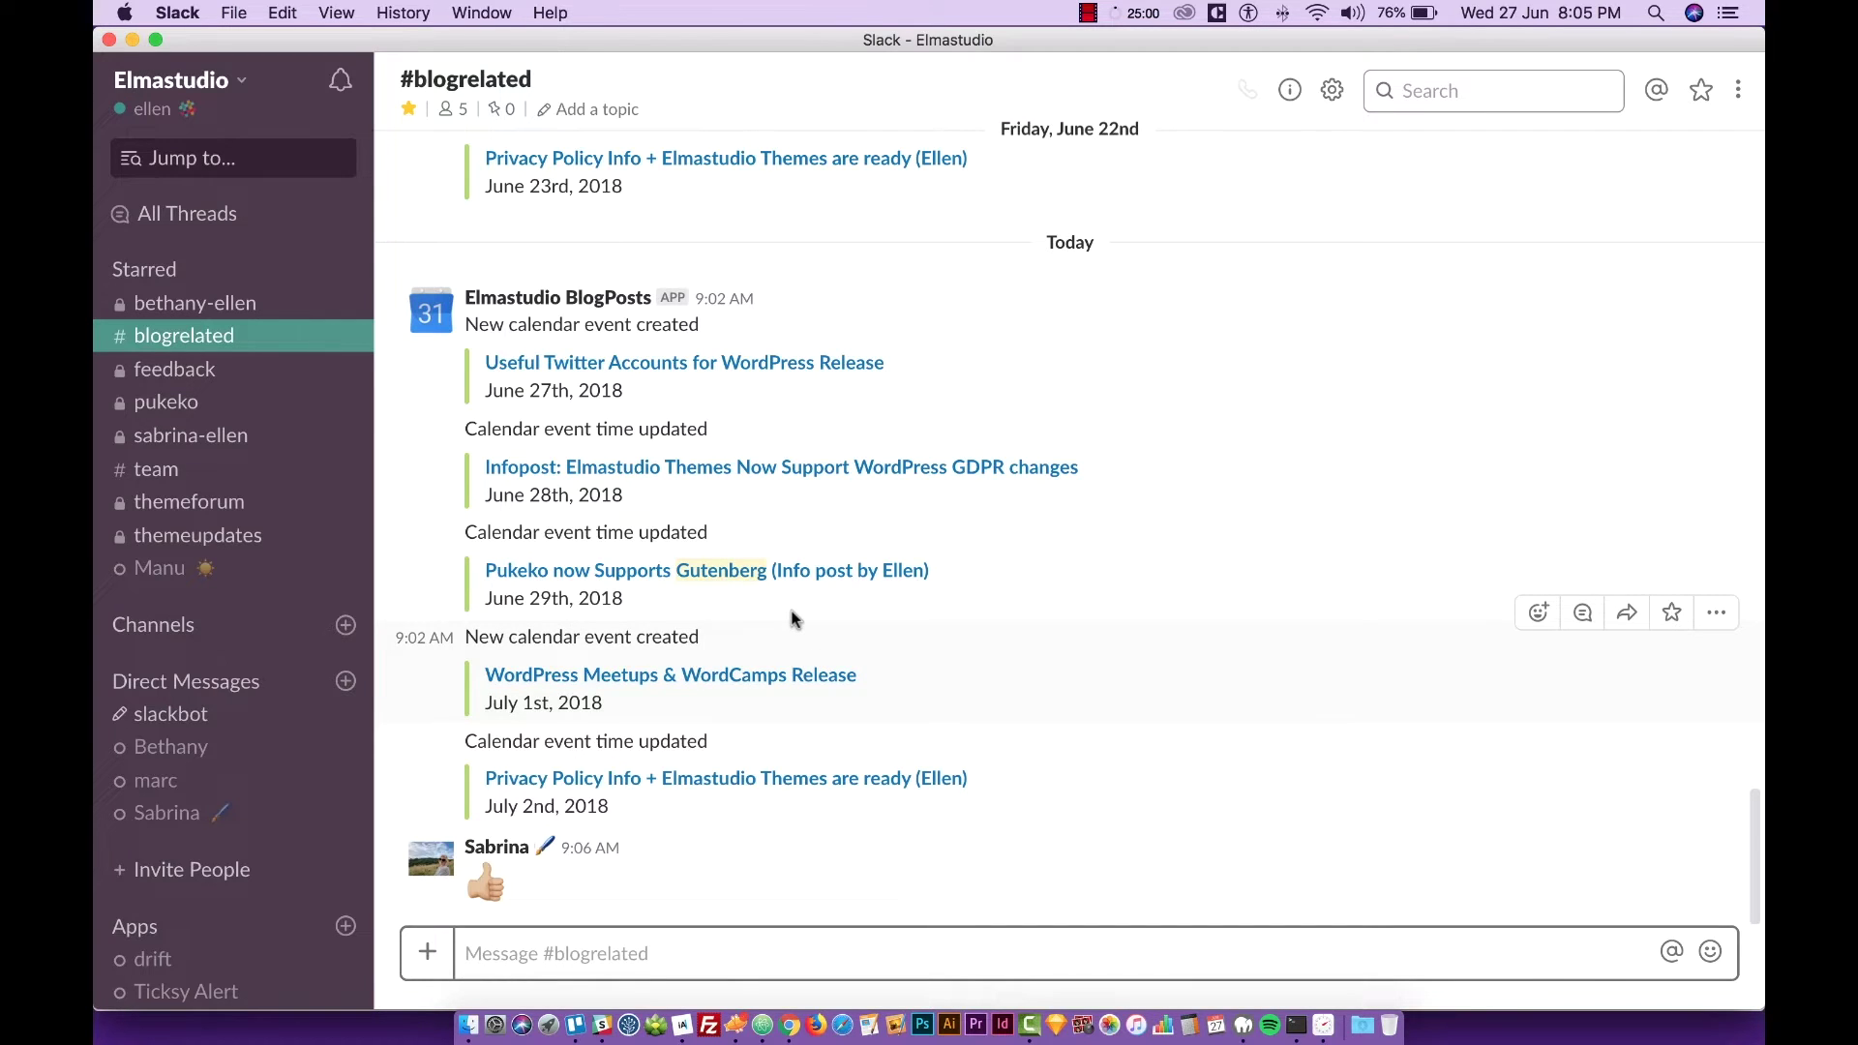
pyautogui.scroll(3, 868, 344)
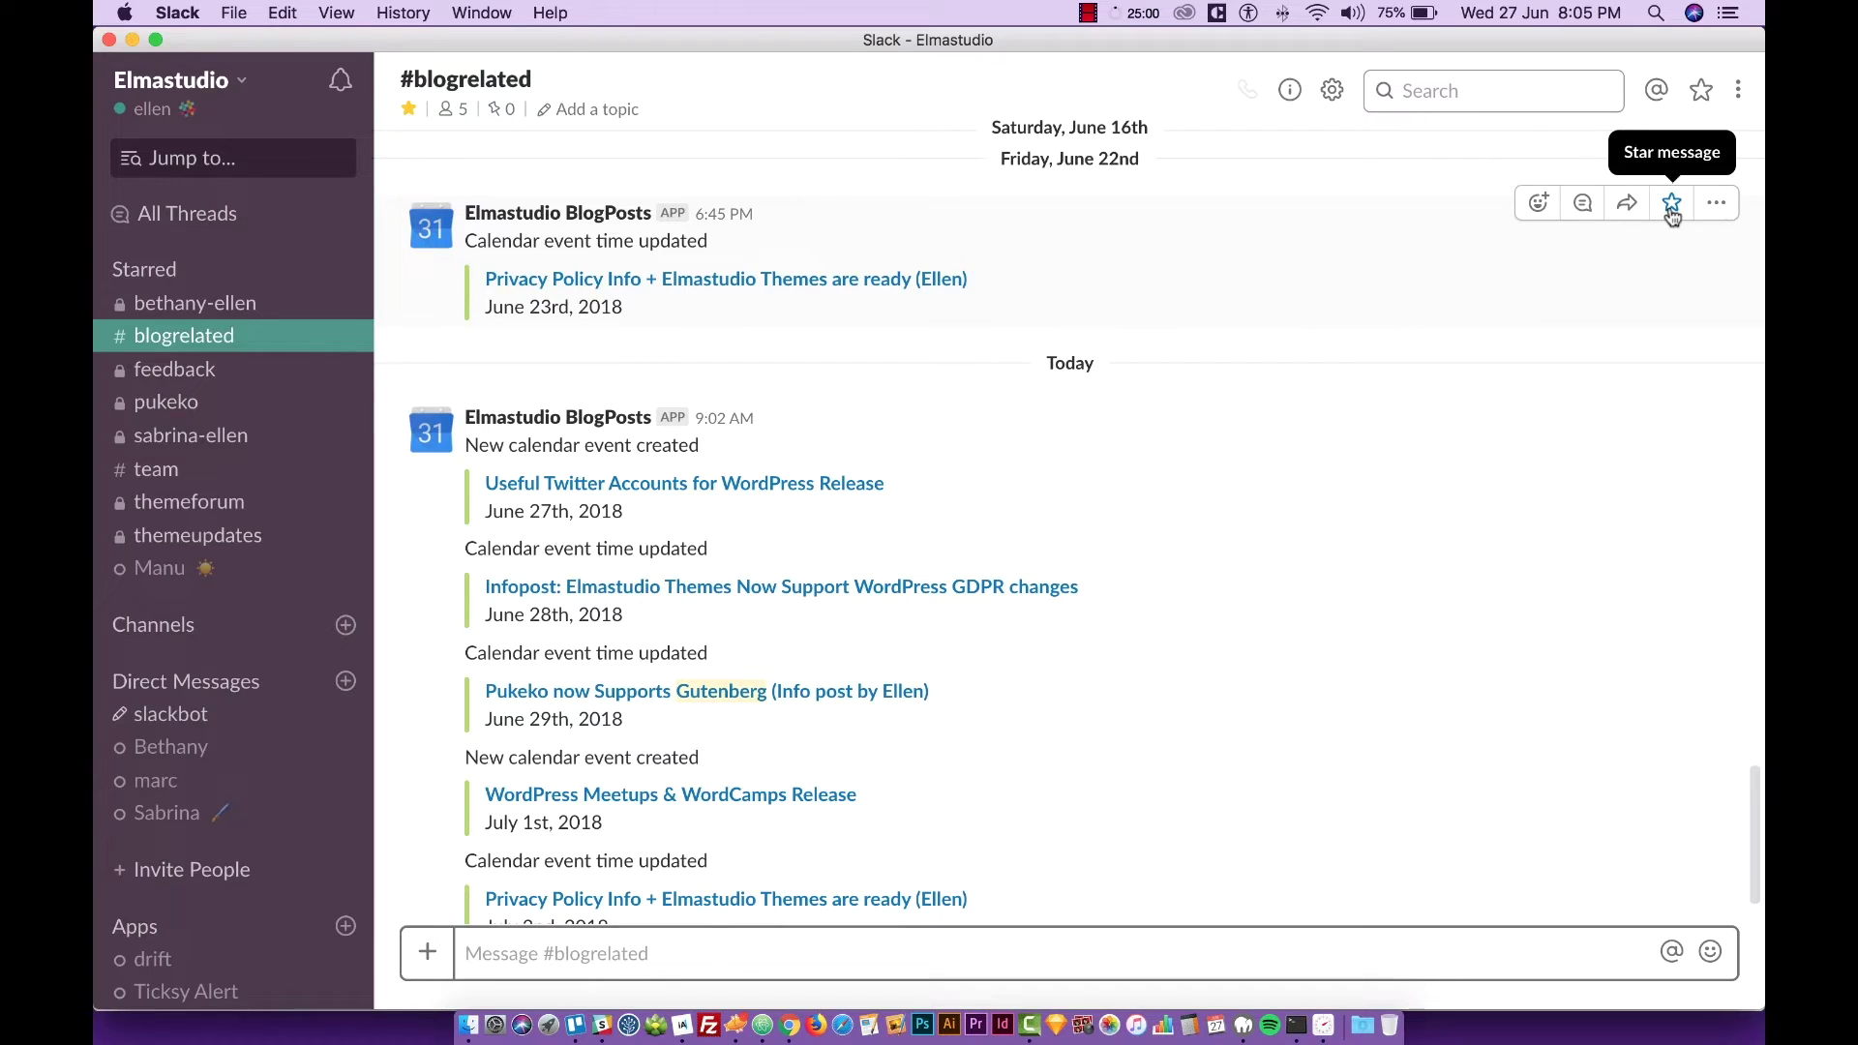
# Step: View the list of starred items beside the blogrelated channel and hide it again
pyautogui.click(1704, 97)
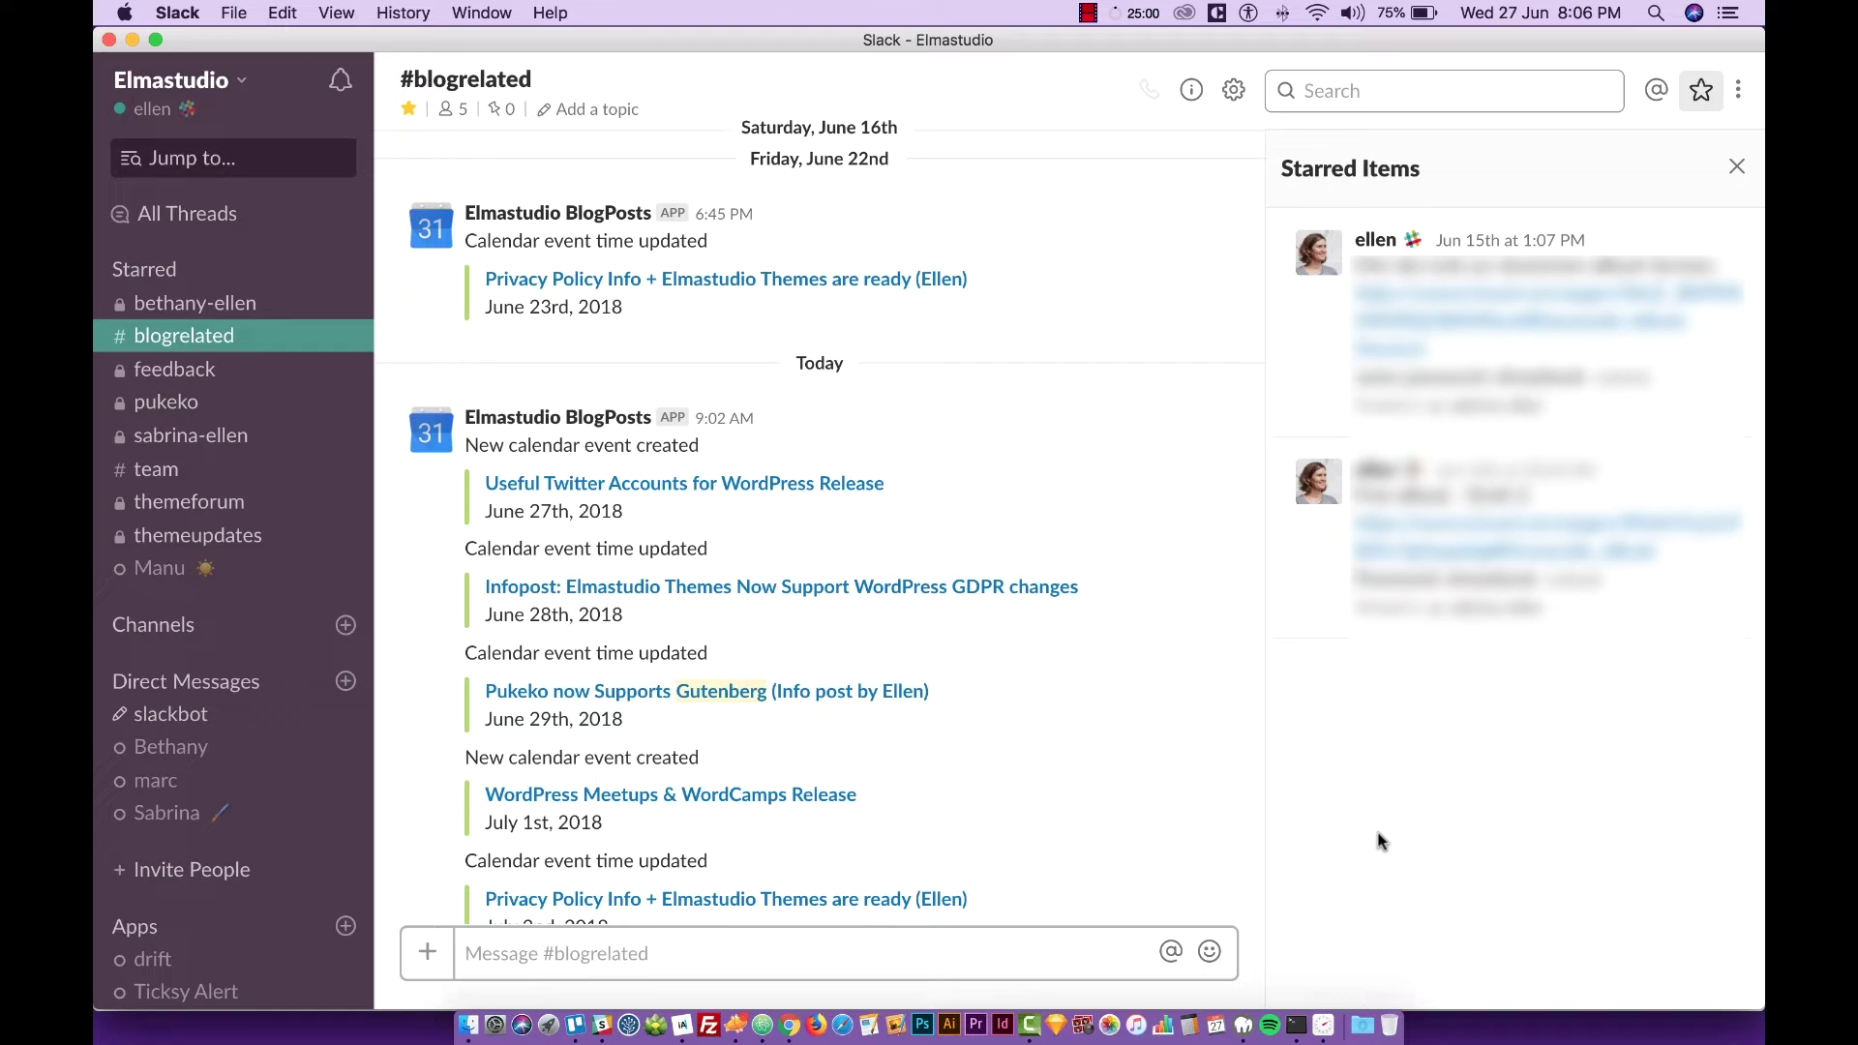
pyautogui.click(1697, 93)
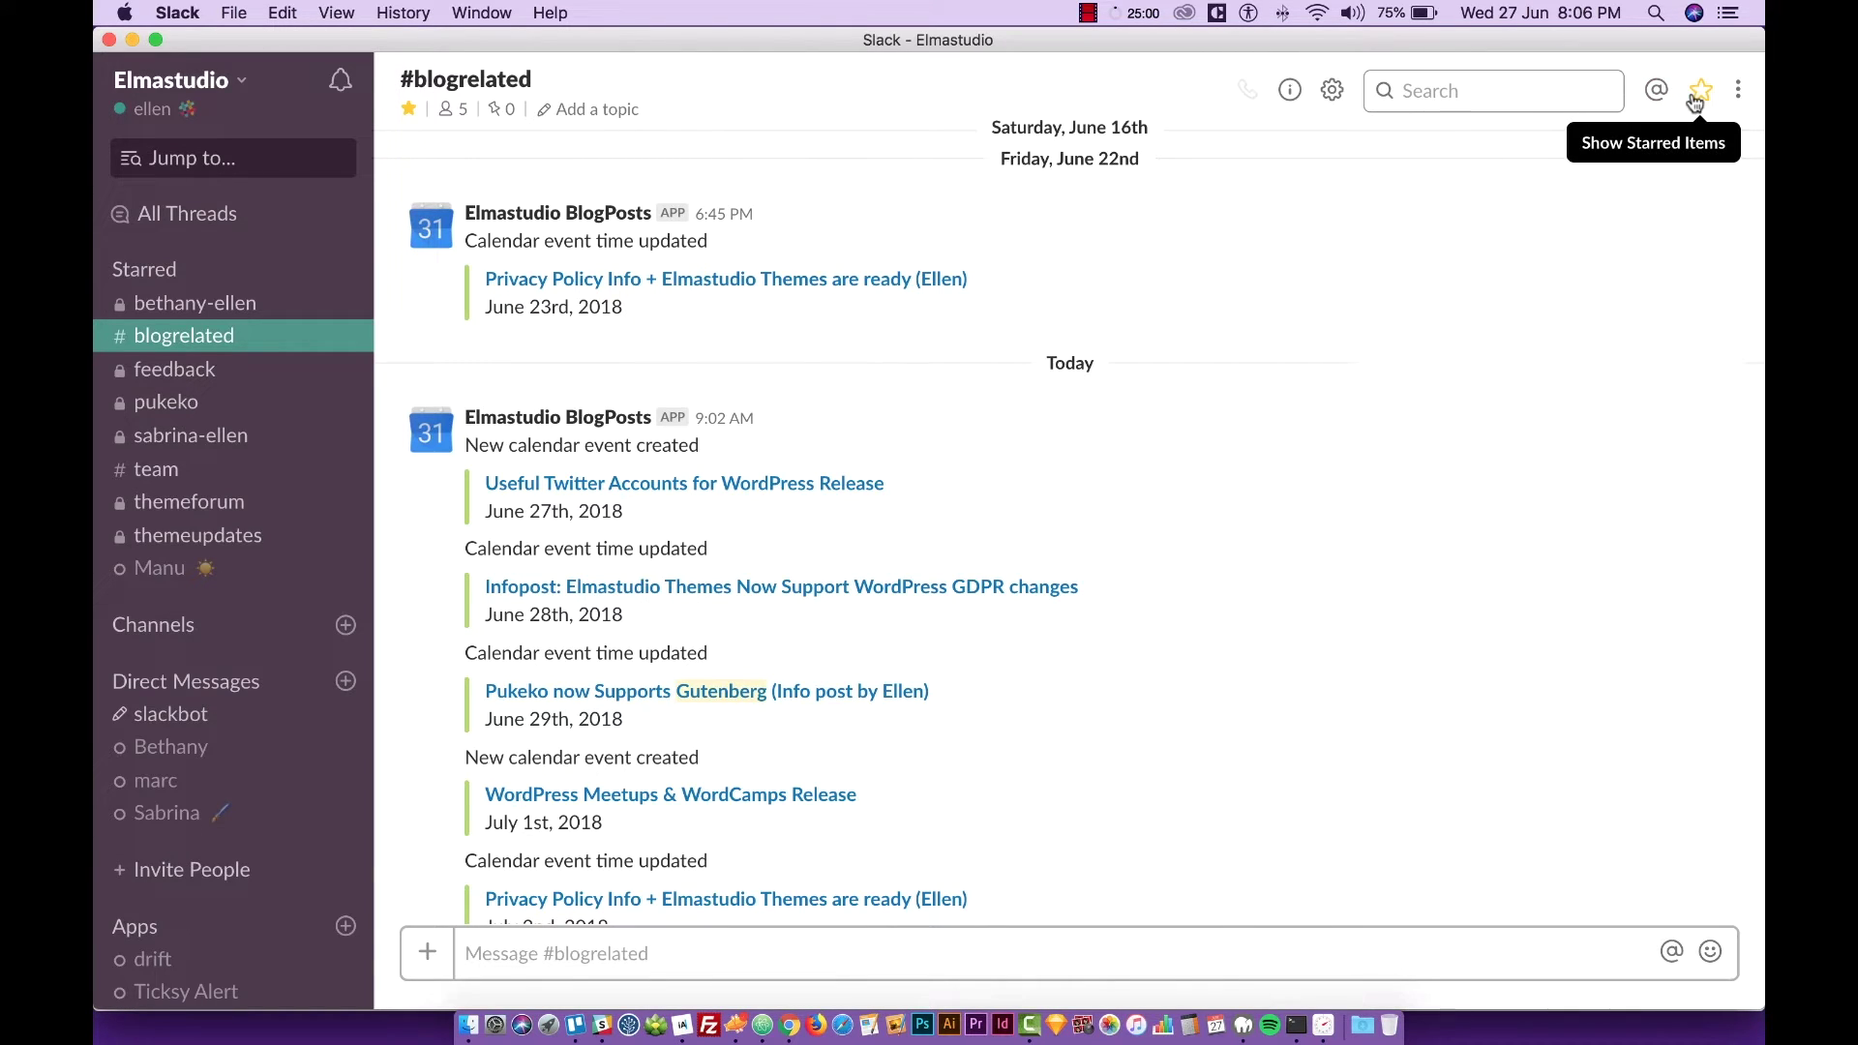
pyautogui.click(1697, 94)
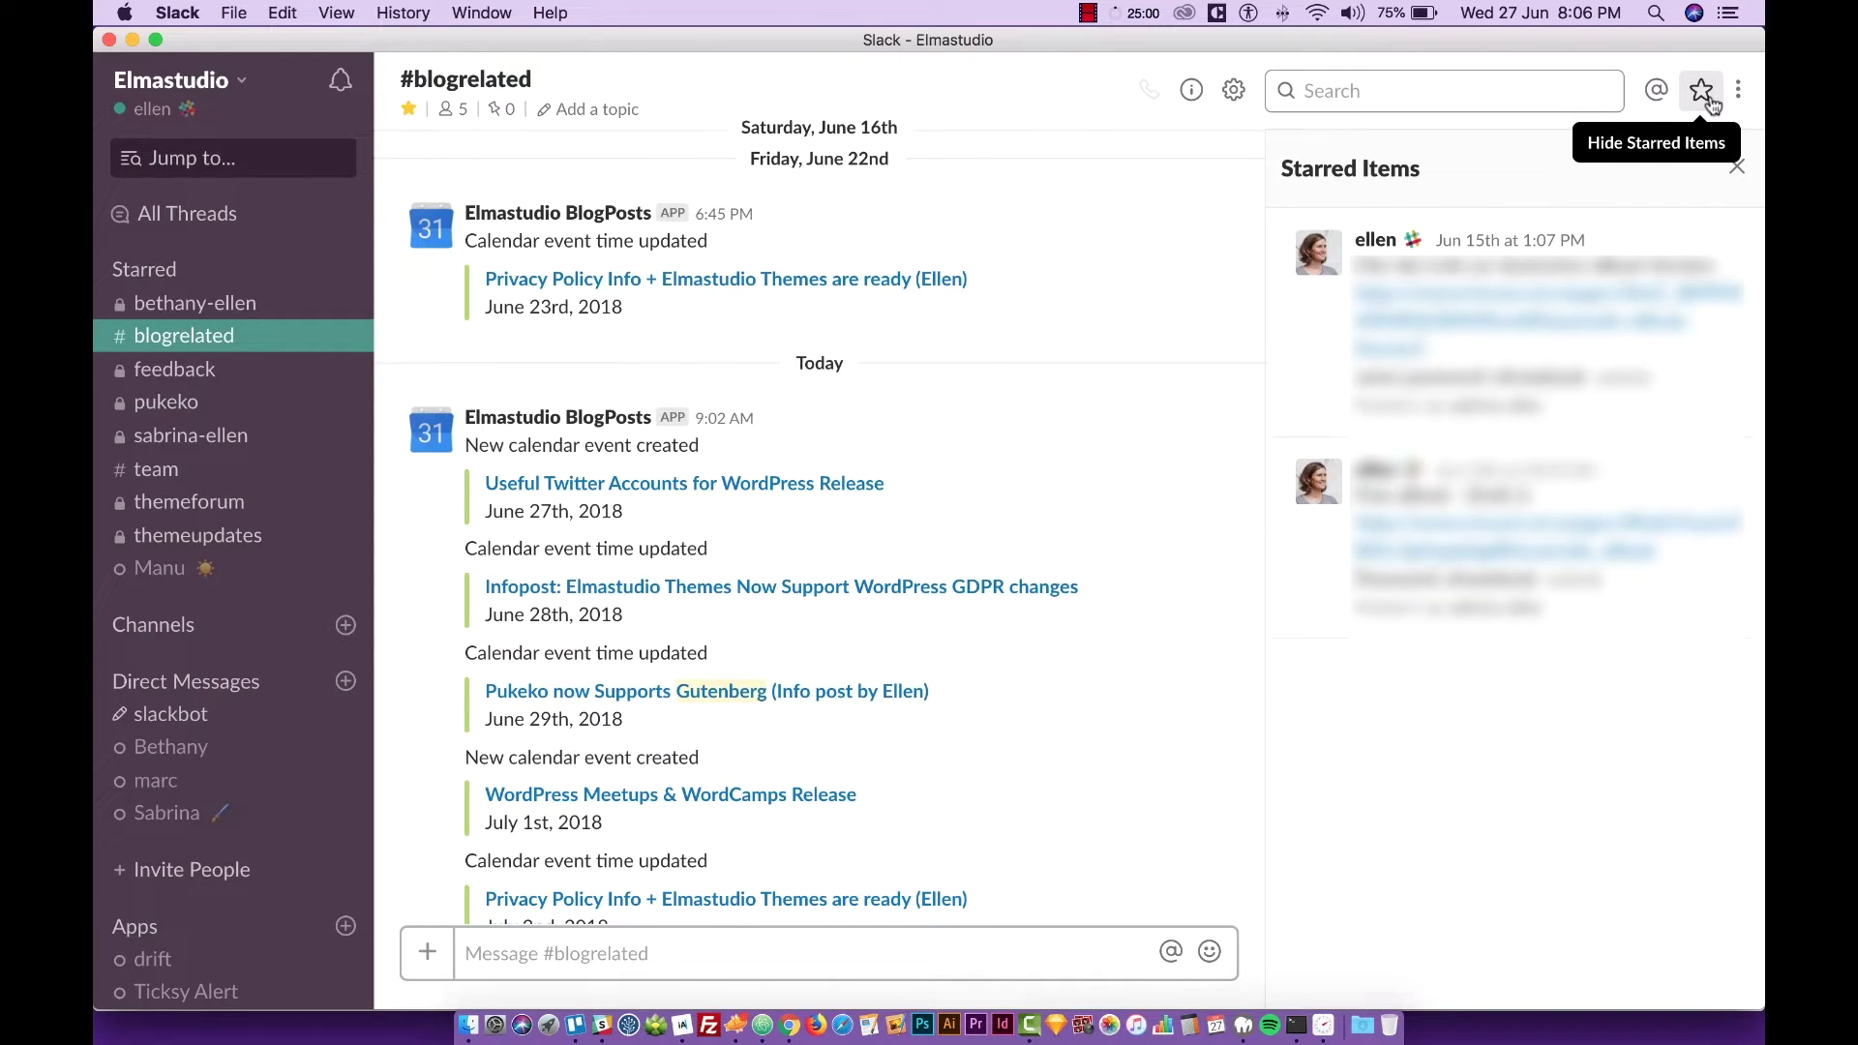
pyautogui.click(1712, 101)
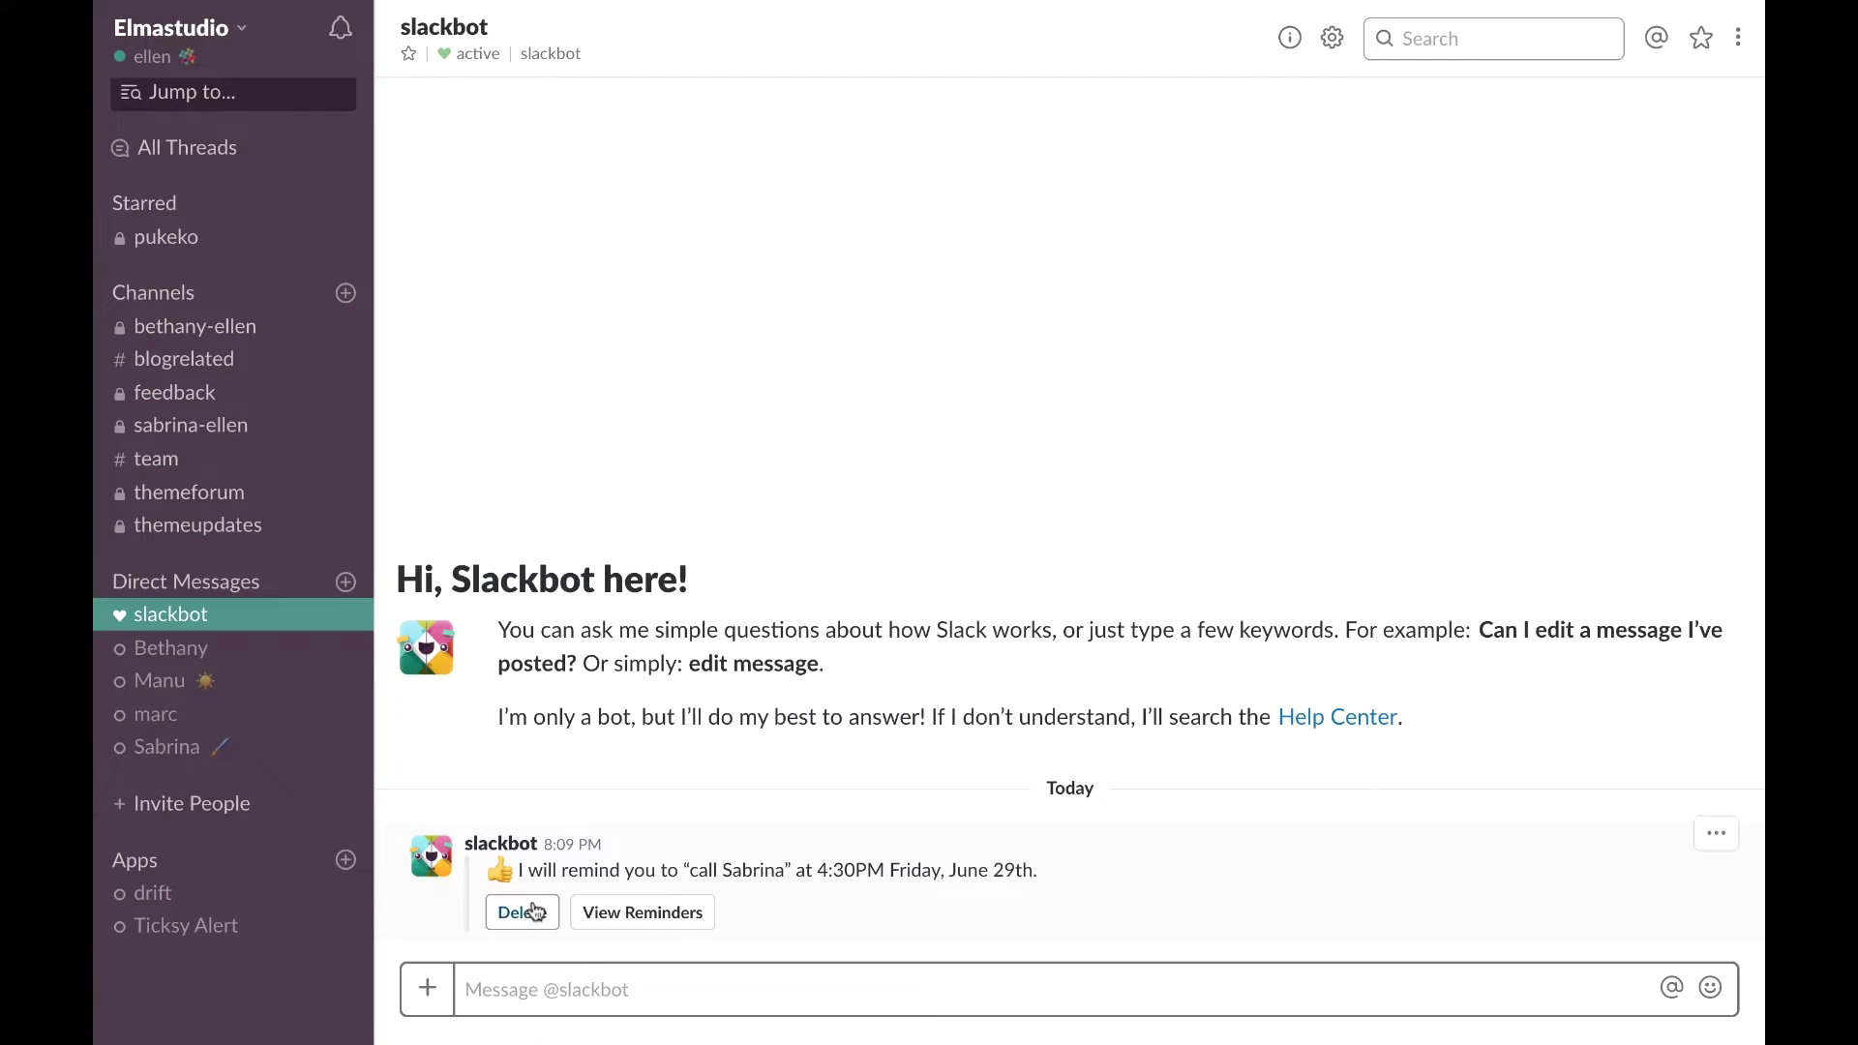
# Step: Bring up the list of slash commands in the slackbot conversation's message field and look through it
pyautogui.click(539, 973)
pyautogui.write('/')
pyautogui.press('Down')
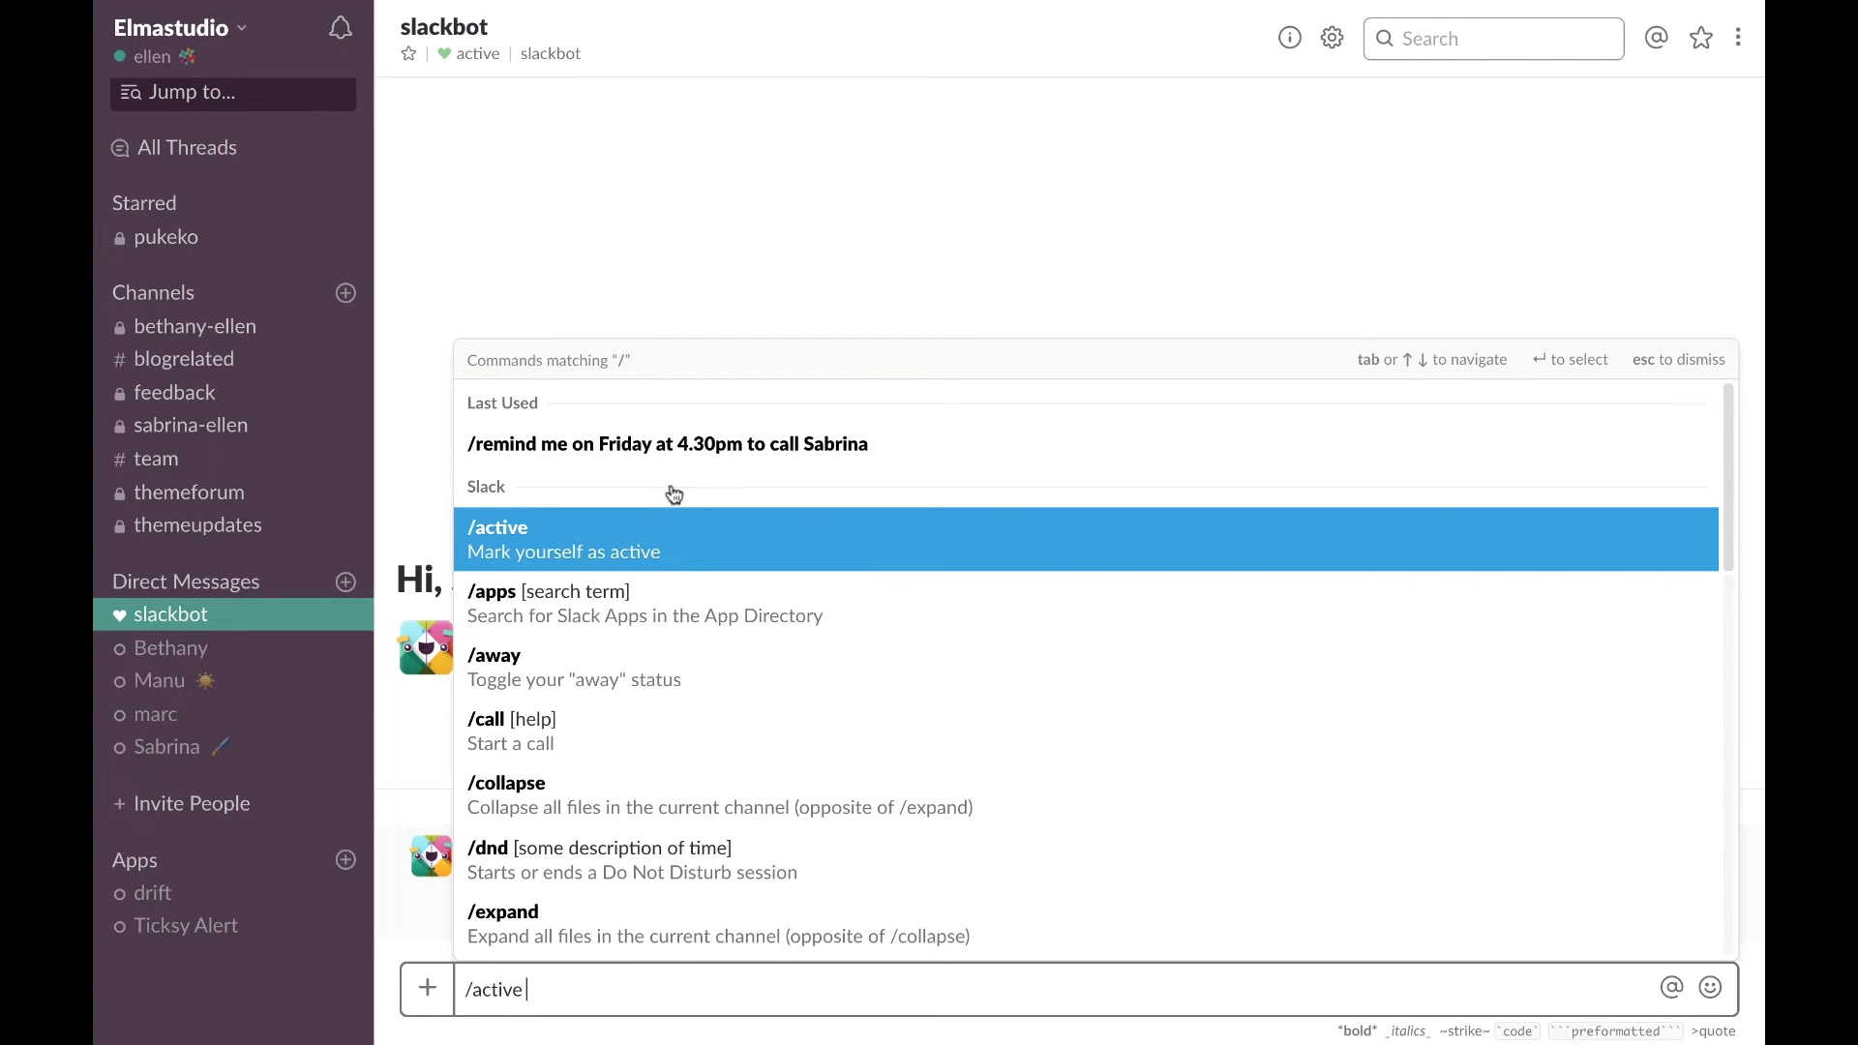
pyautogui.scroll(-3, 648, 619)
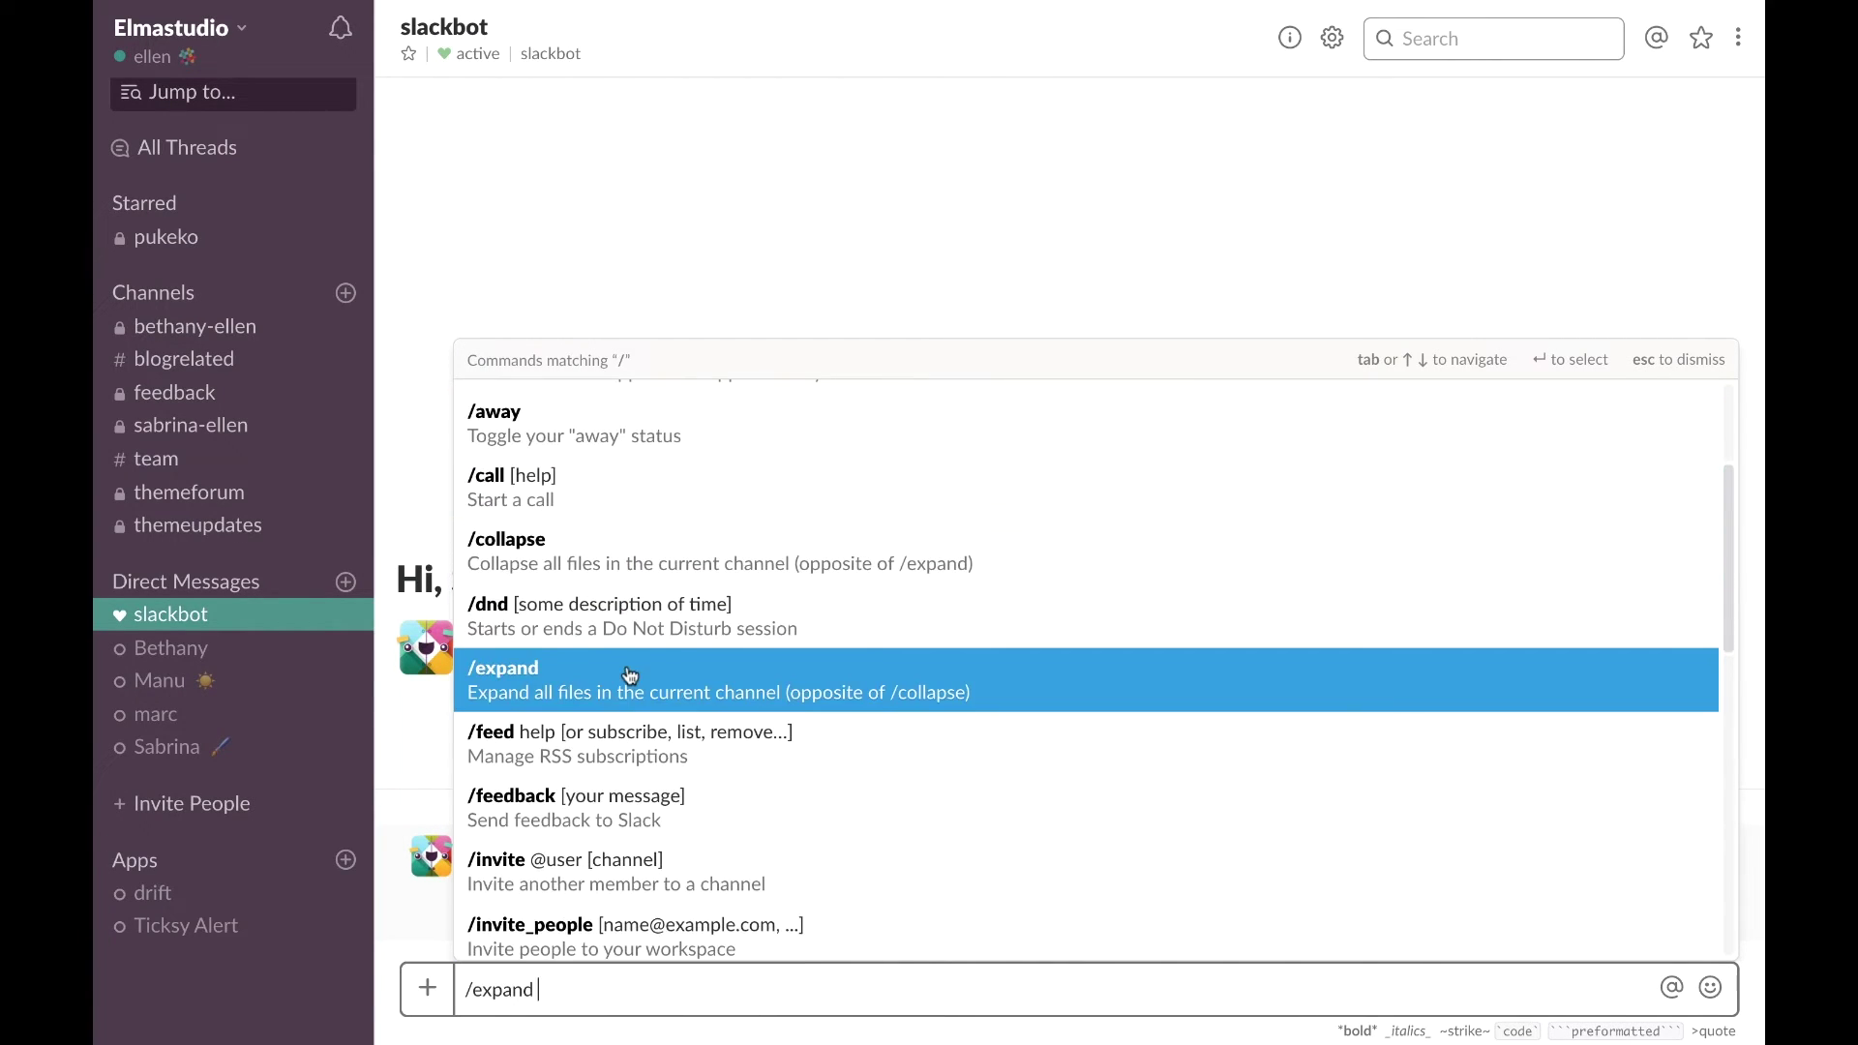
pyautogui.scroll(-2, 631, 676)
# Step: Replace the draft in the slackbot message field with the /remind command
pyautogui.write('r')
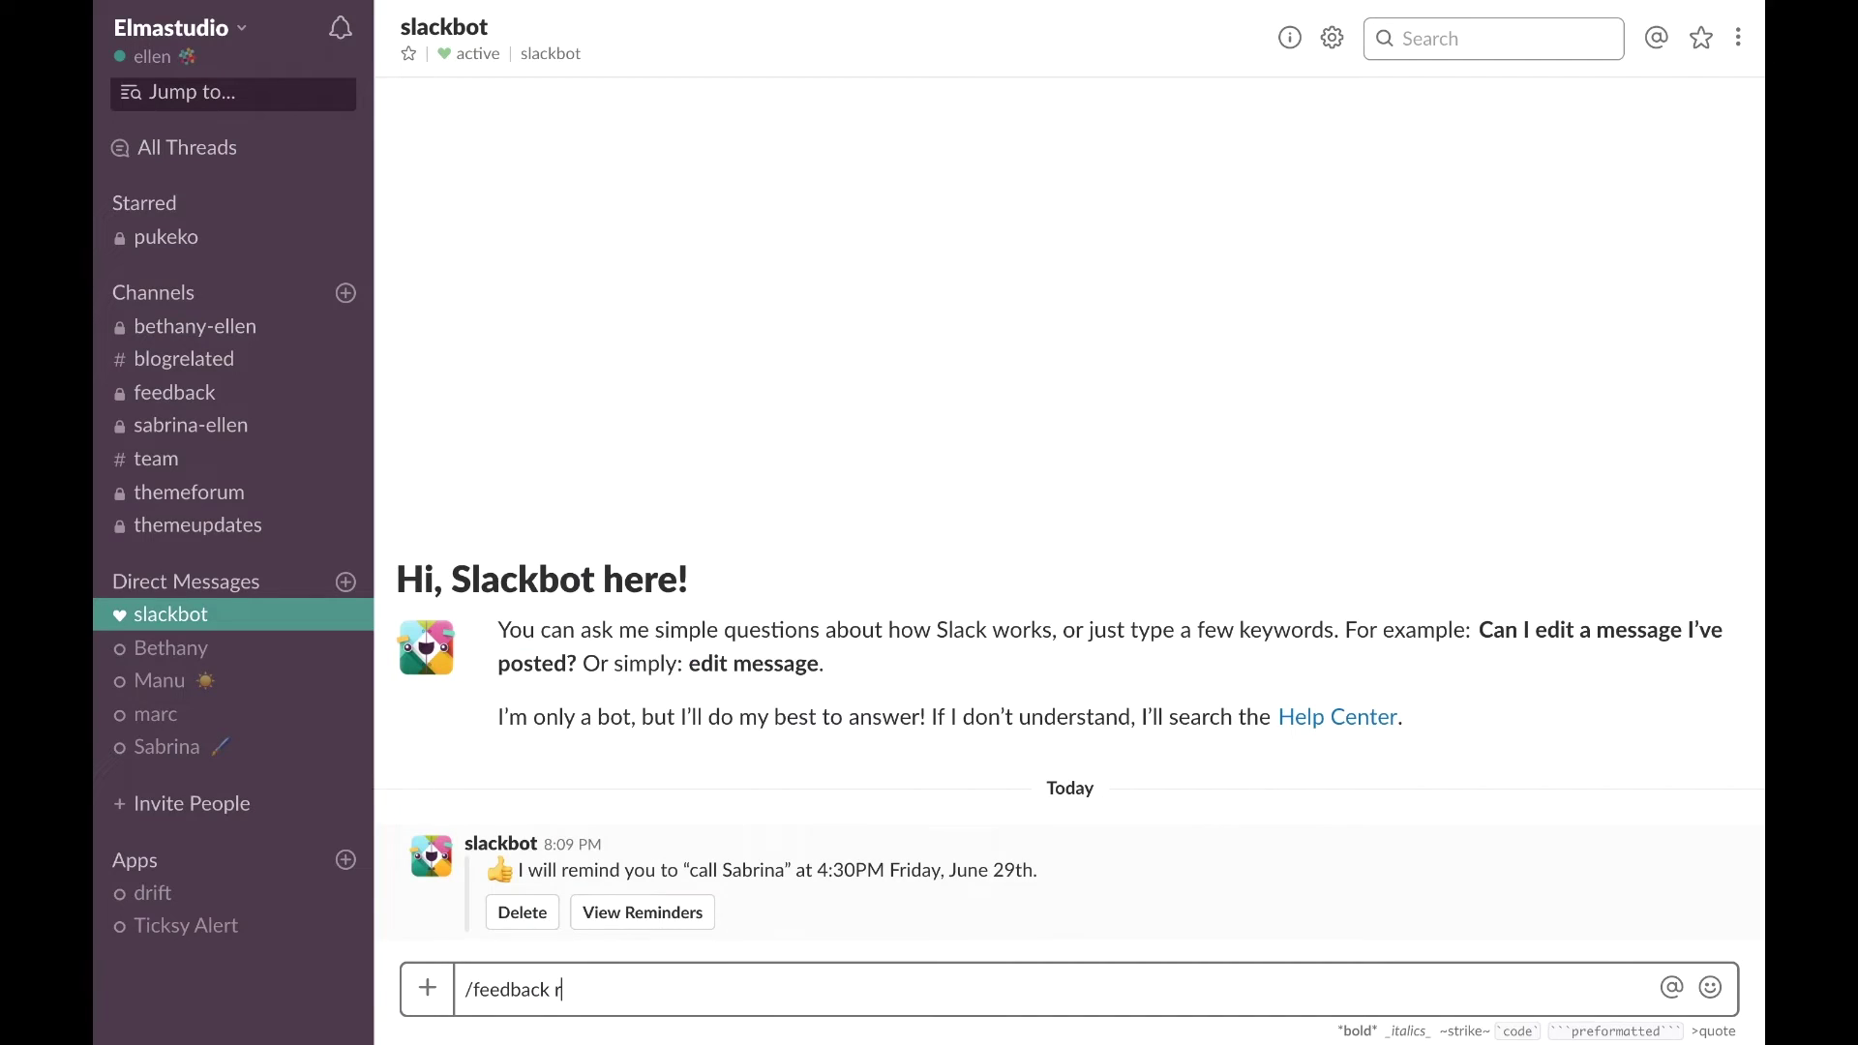
pyautogui.press('BackSpace')
pyautogui.press('BackSpace')
pyautogui.press('BackSpace')
pyautogui.press('BackSpace')
pyautogui.press('BackSpace')
pyautogui.press('BackSpace')
pyautogui.press('BackSpace')
pyautogui.press('BackSpace')
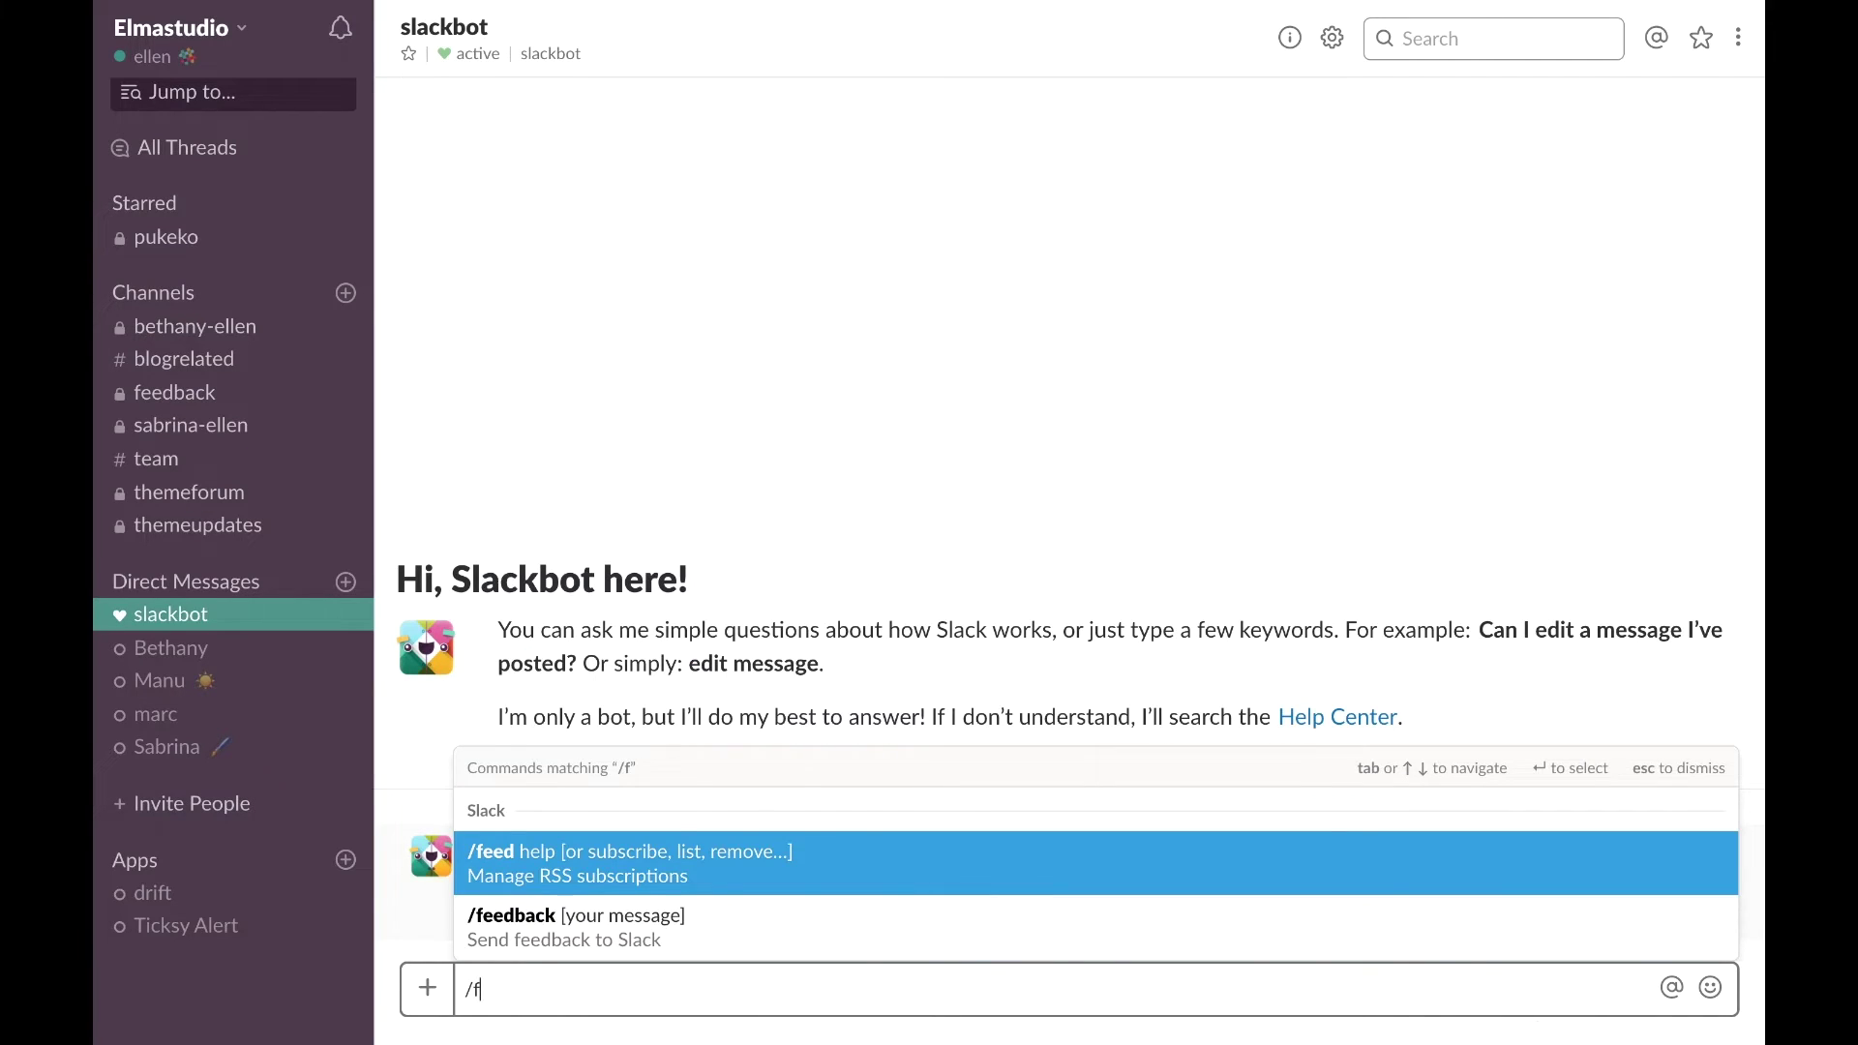
pyautogui.write('re')
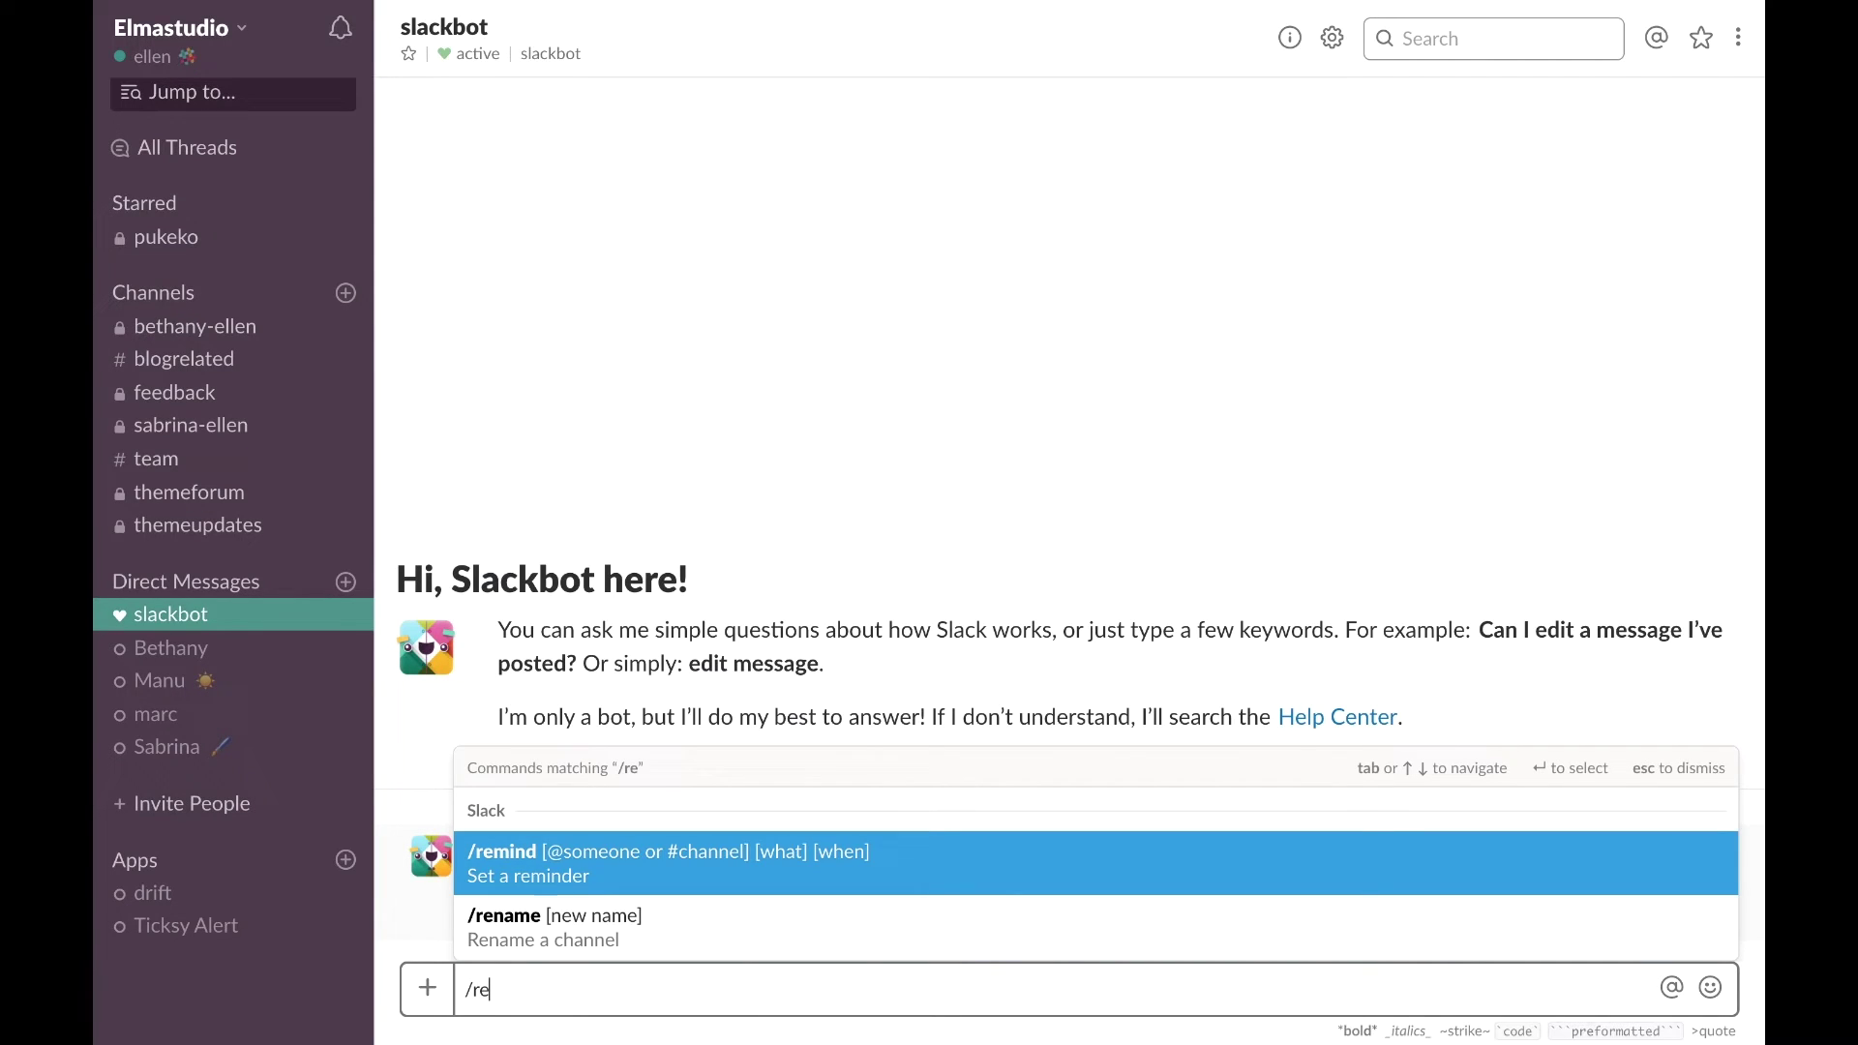
pyautogui.click(650, 859)
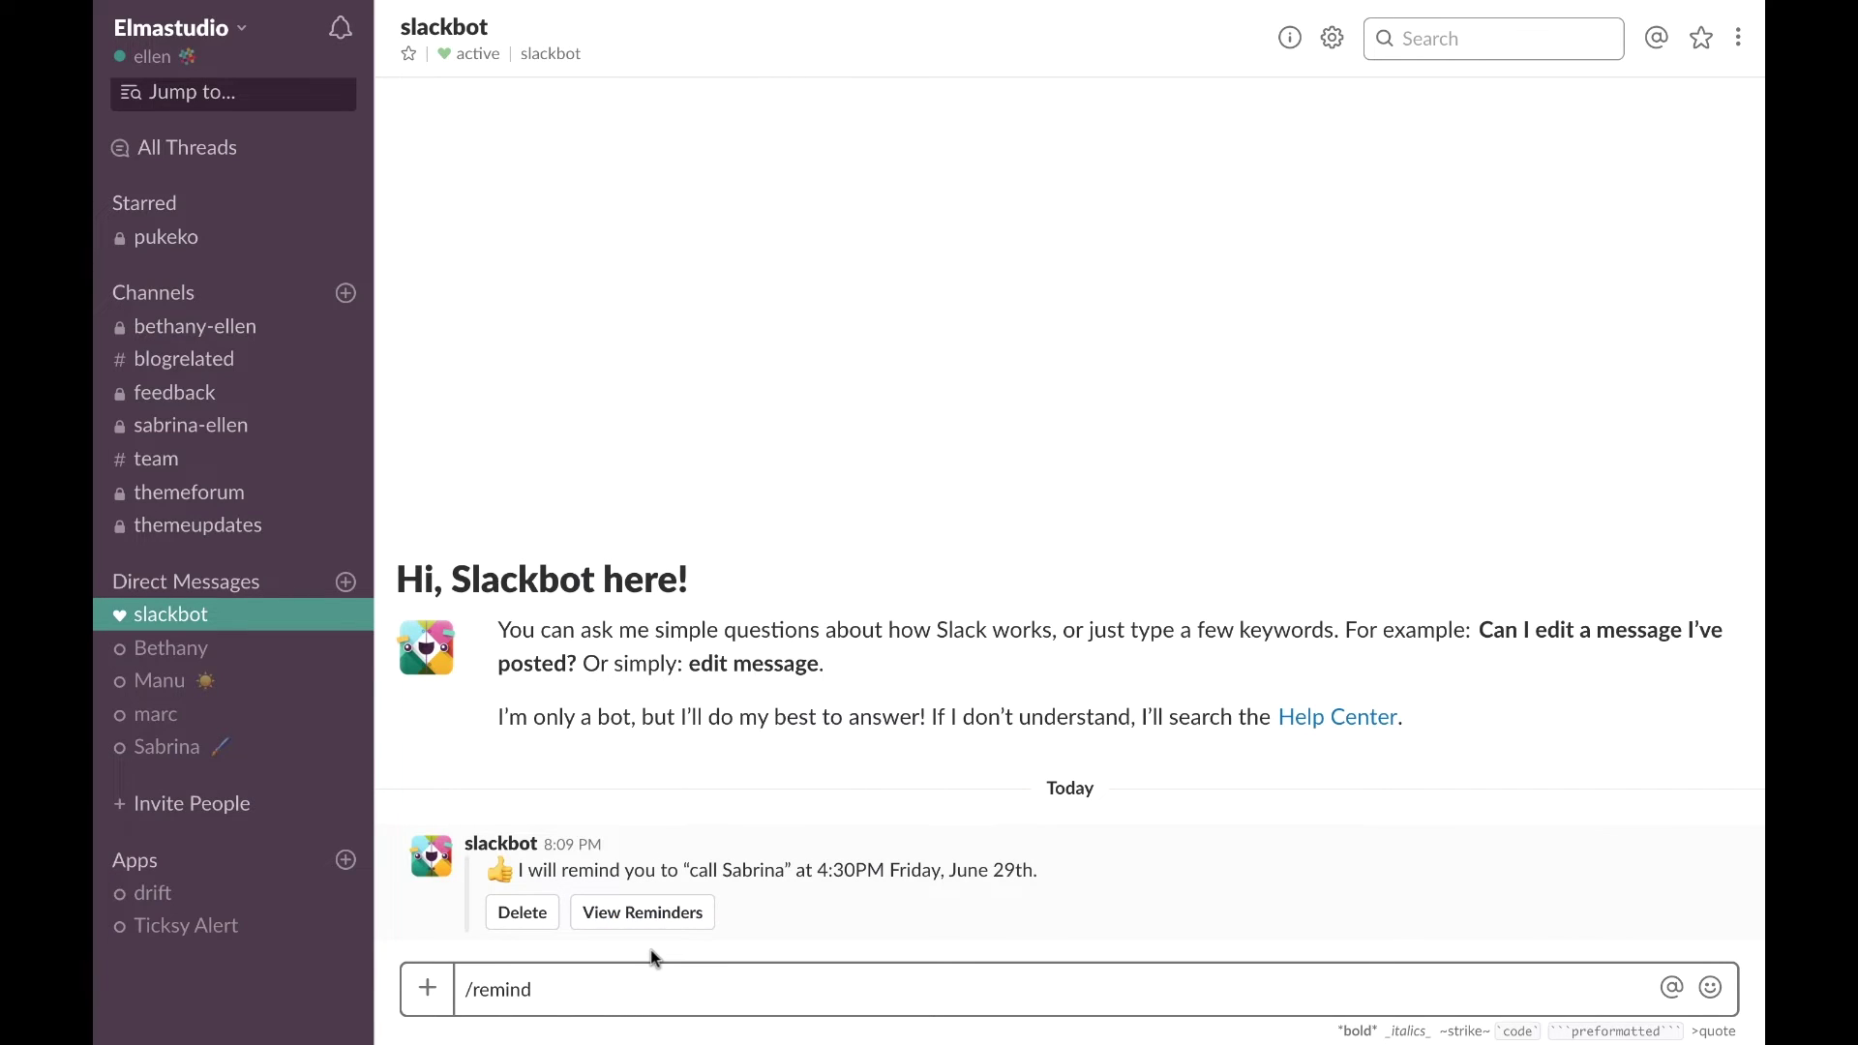
# Step: Take Slack out of full-screen mode and switch to the Set a reminder help page in Chrome
pyautogui.moveTo(158, 2)
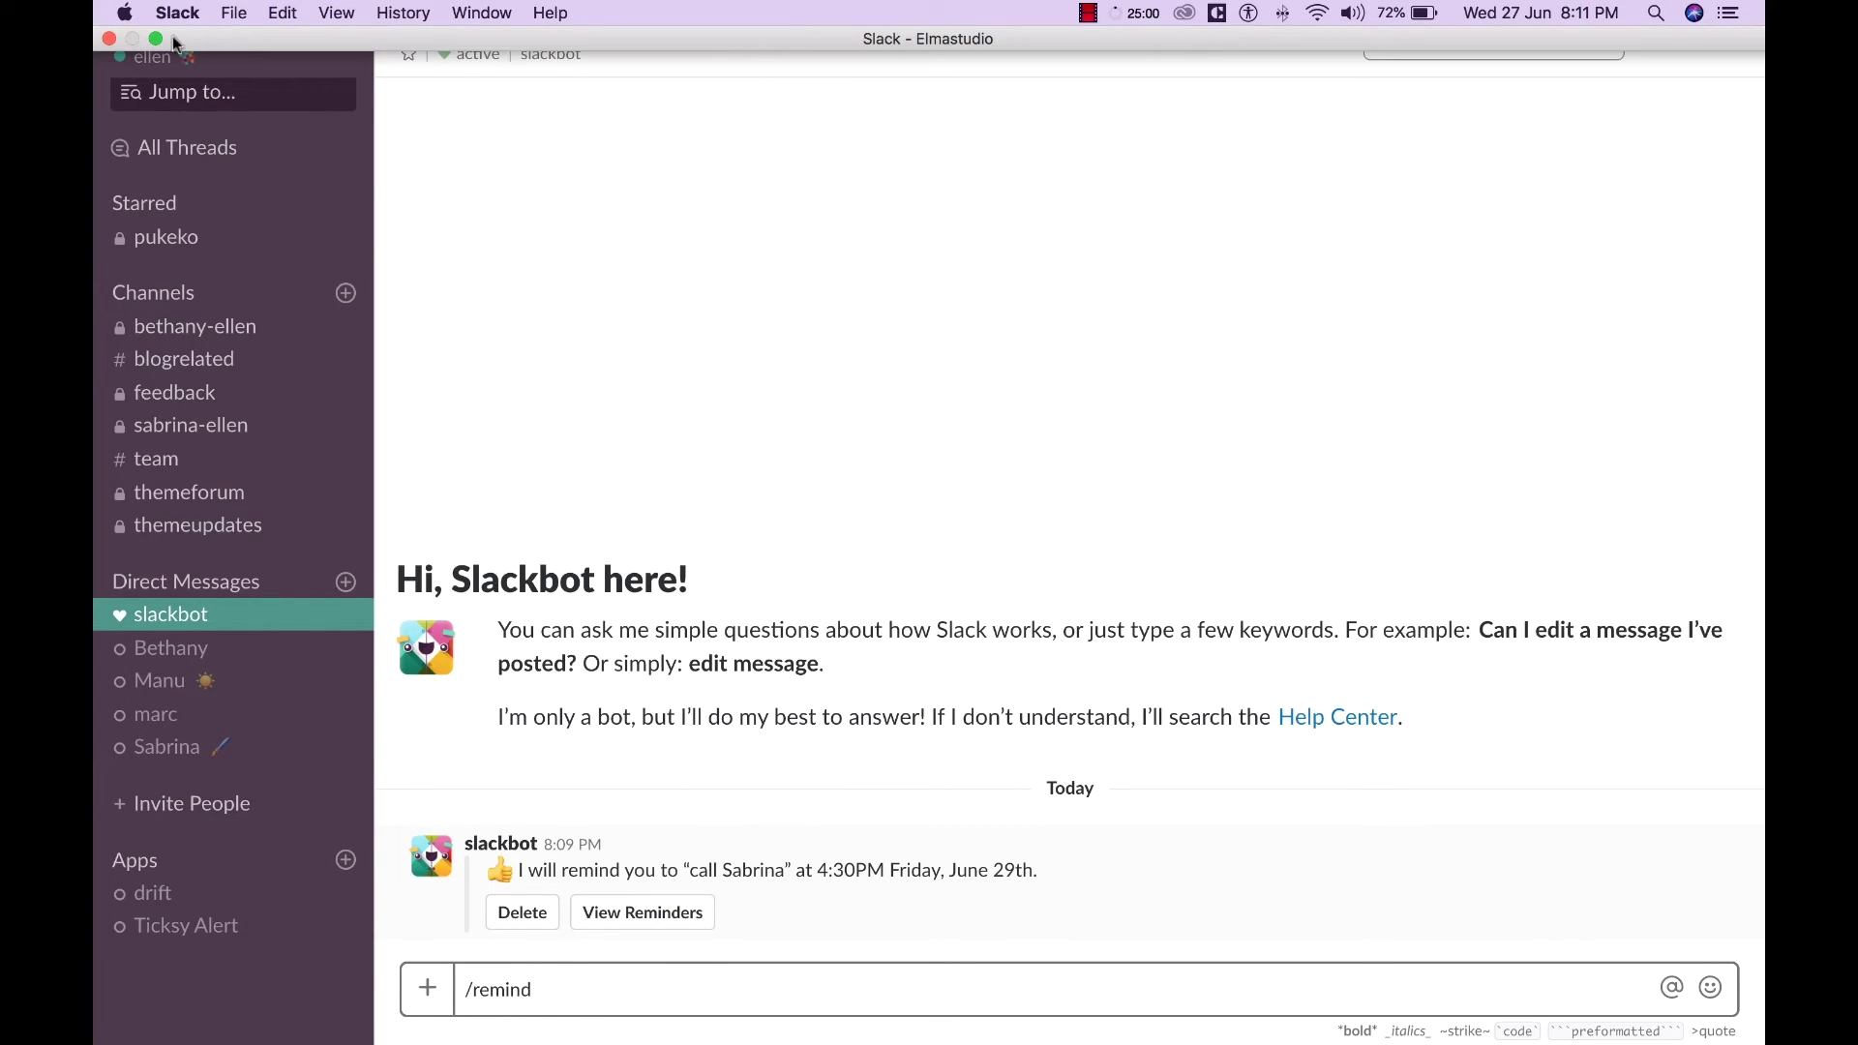
pyautogui.click(158, 39)
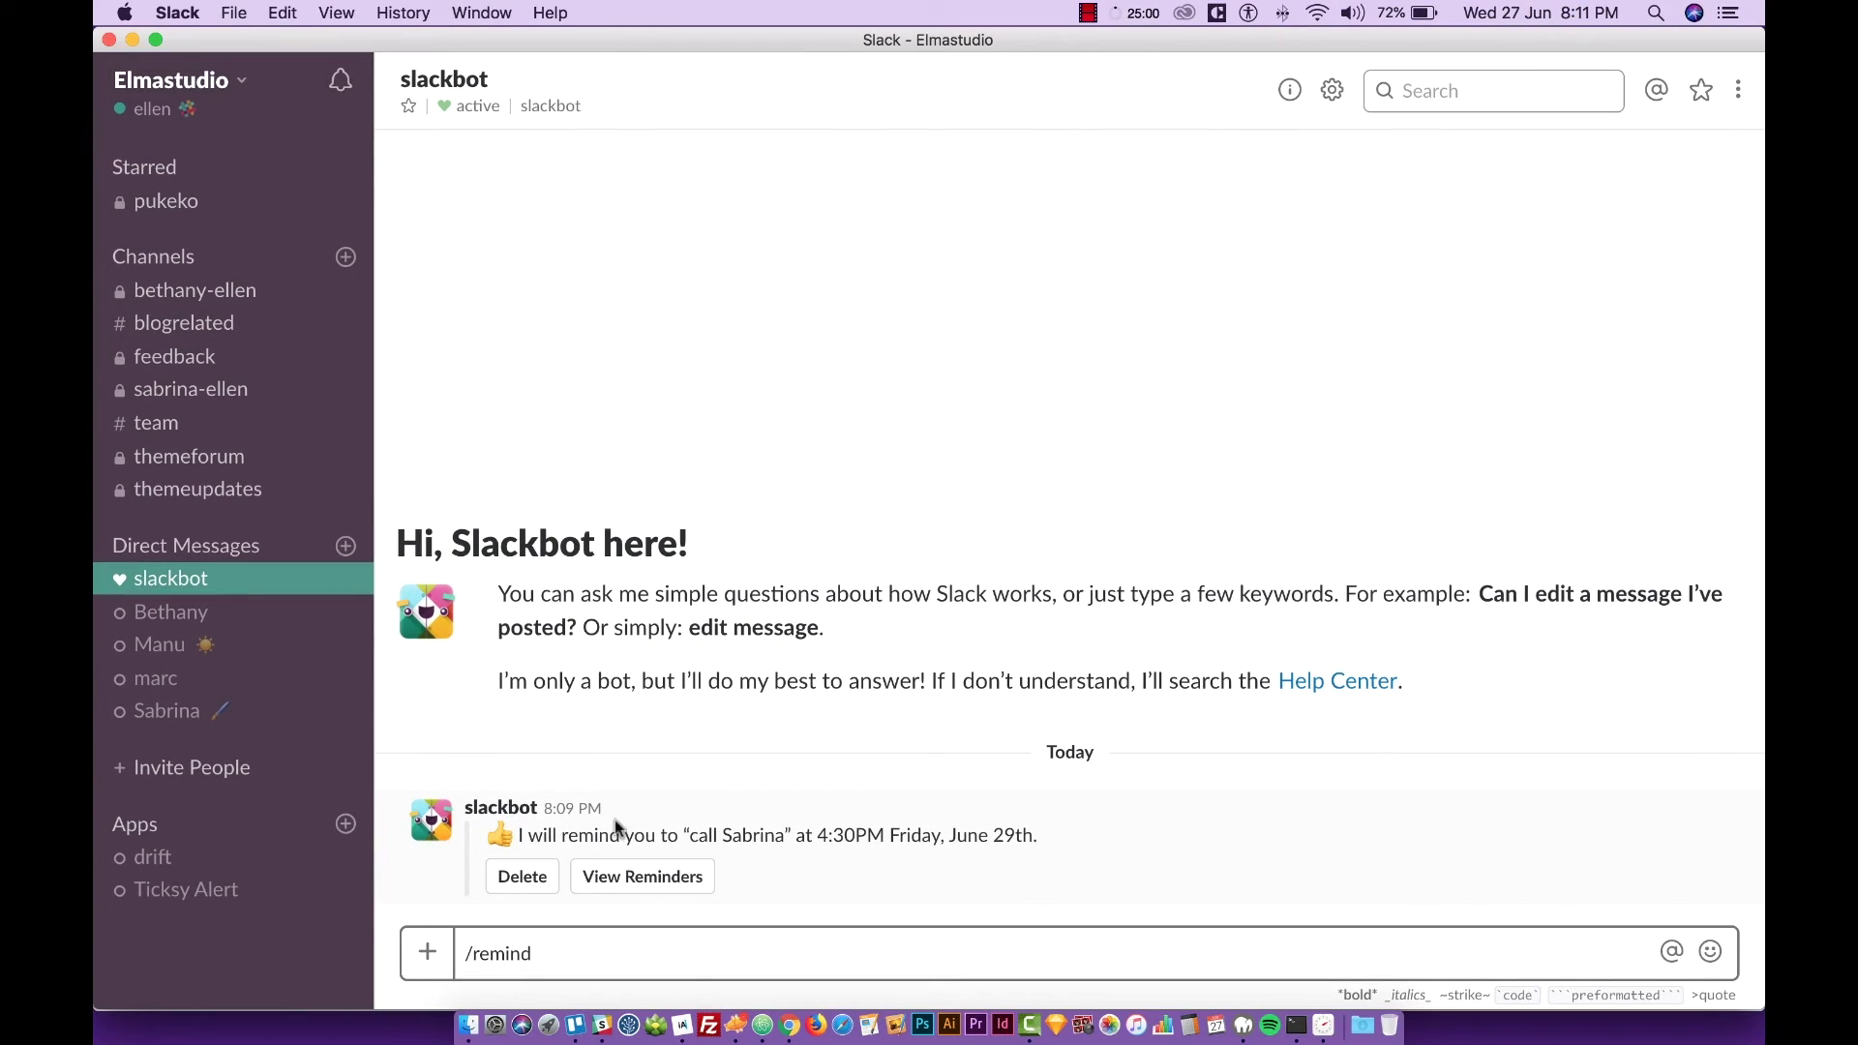
pyautogui.click(790, 1025)
pyautogui.click(352, 54)
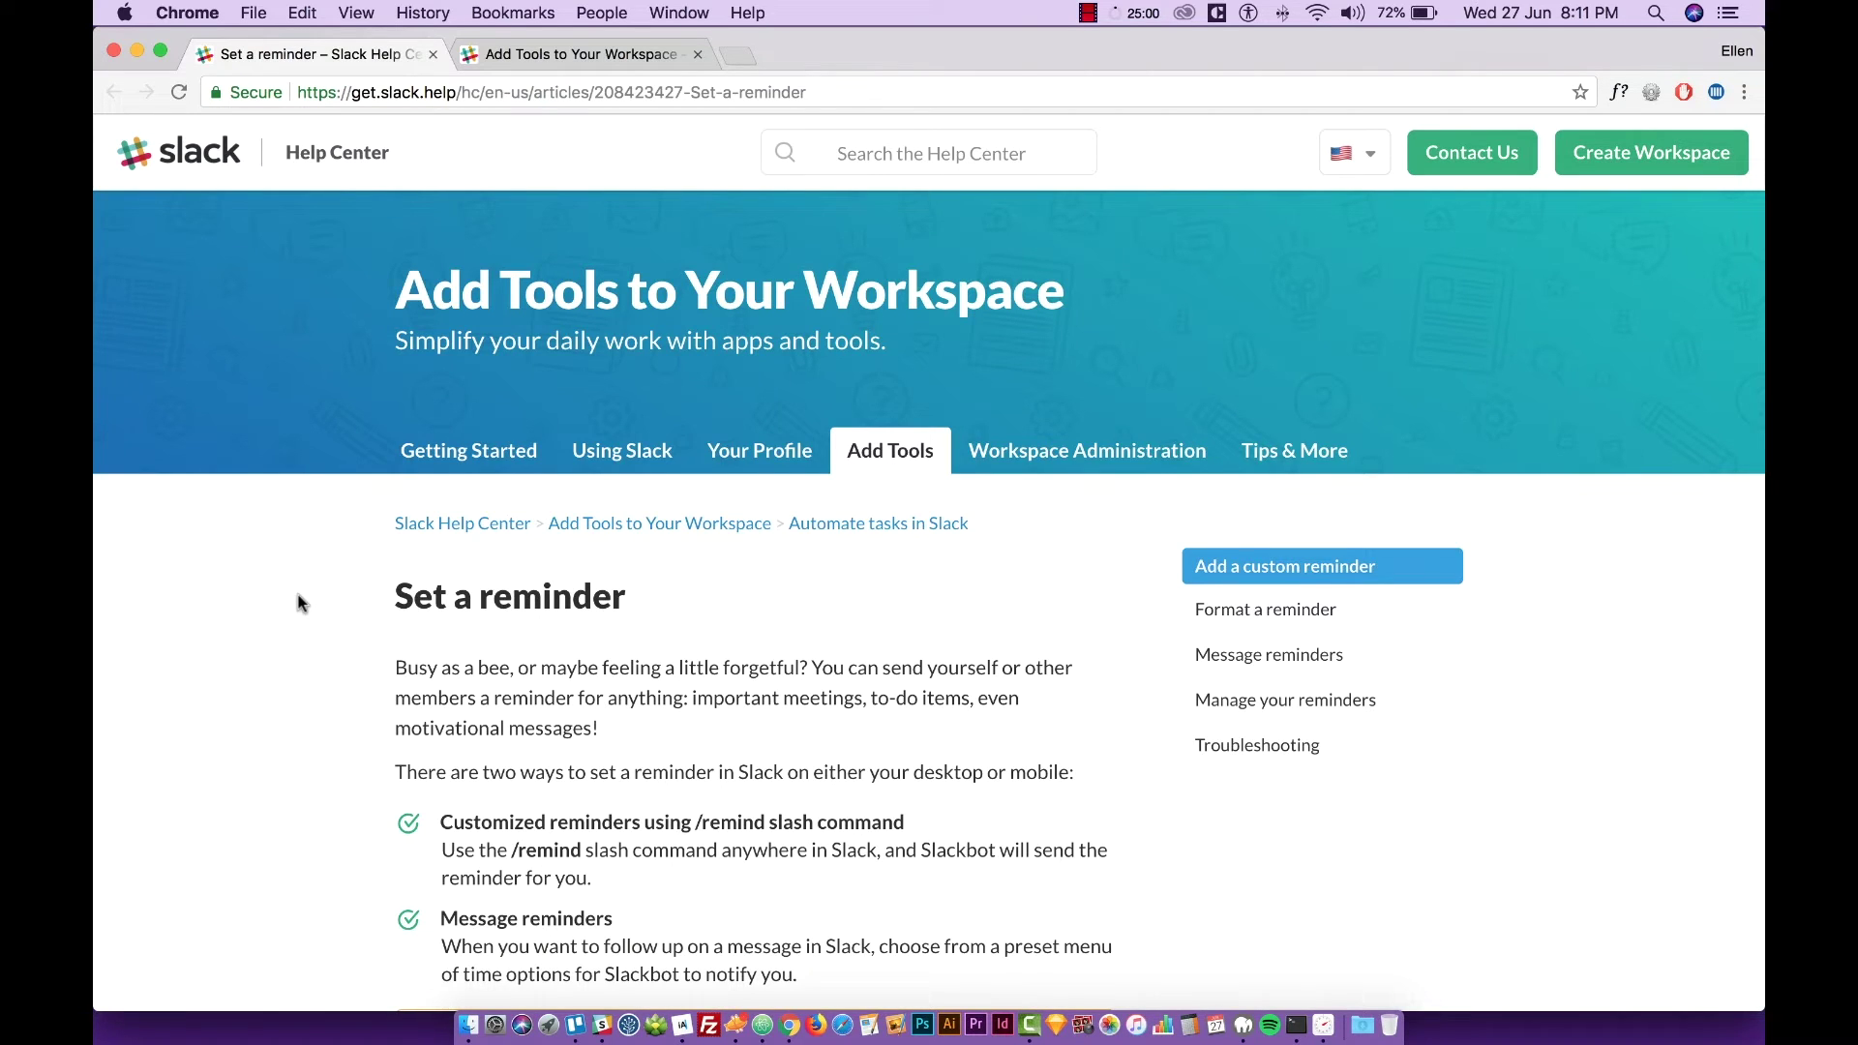
# Step: Read the Set a reminder introduction and the Add a custom reminder section with its /remind examples
pyautogui.scroll(-3, 299, 603)
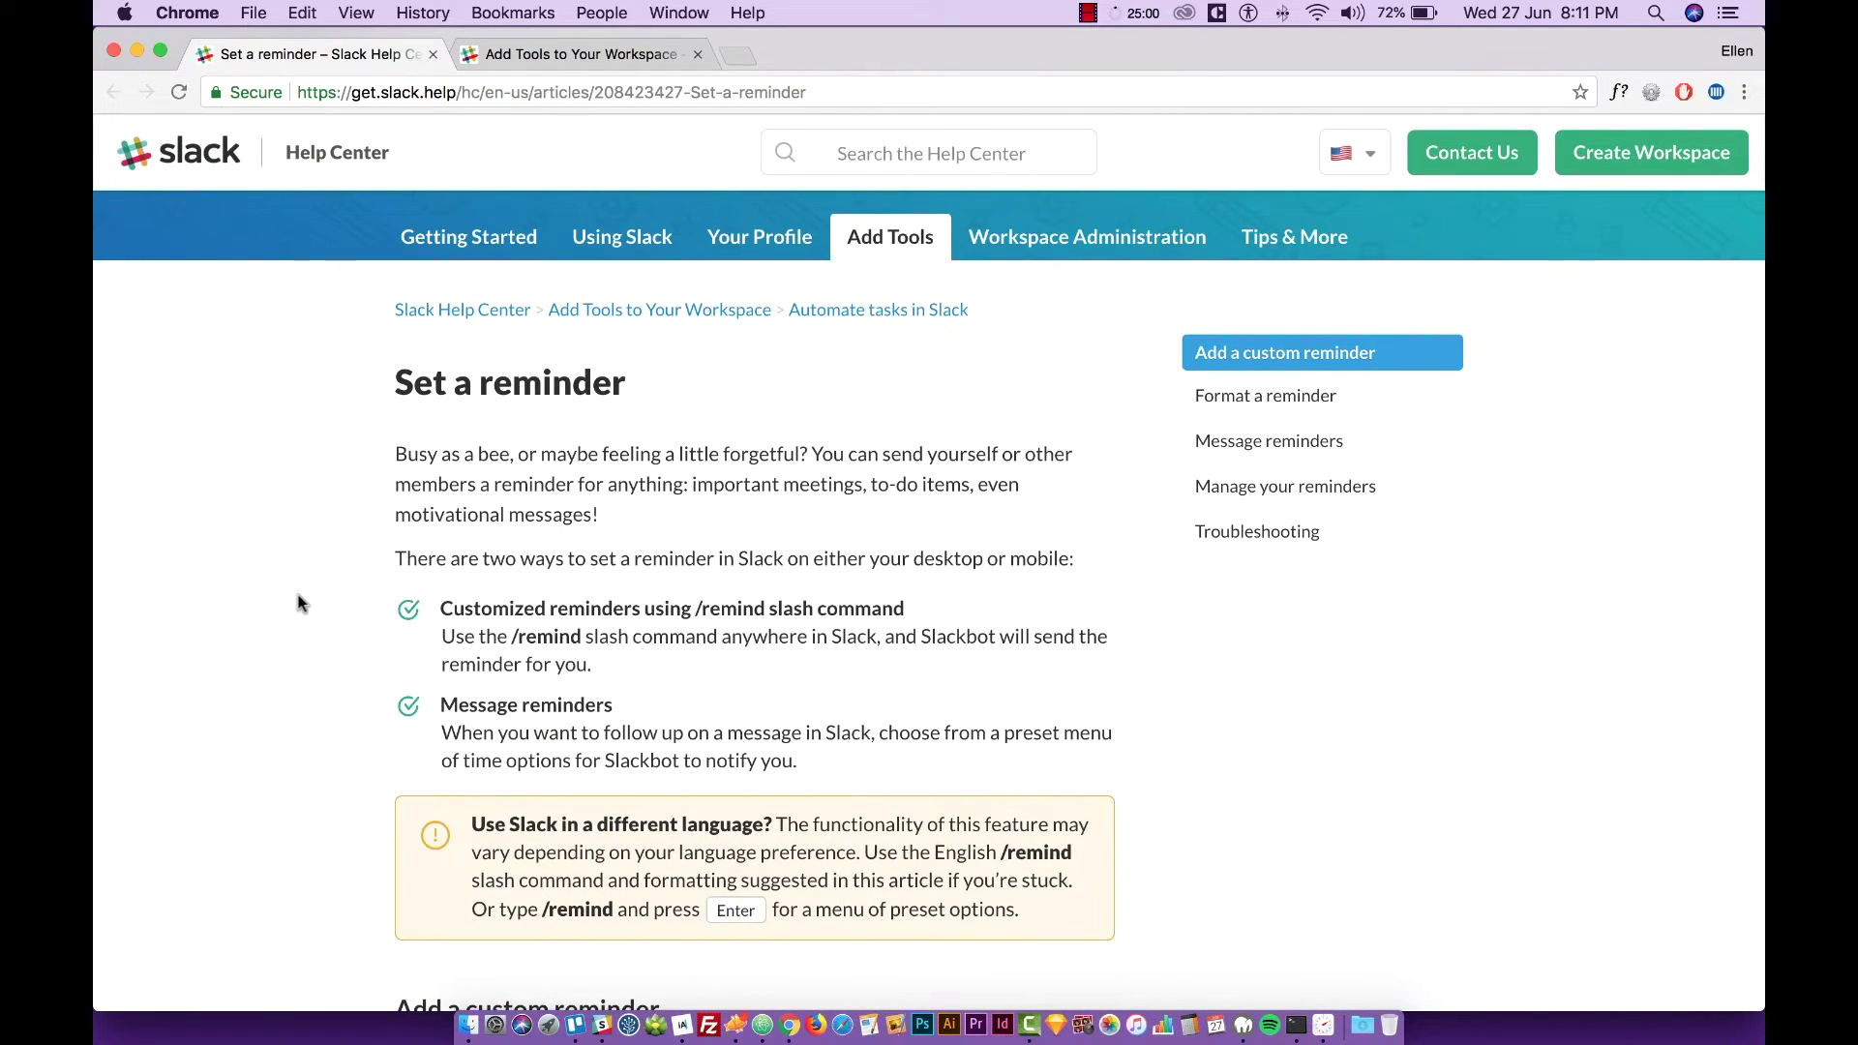
pyautogui.scroll(-6, 300, 602)
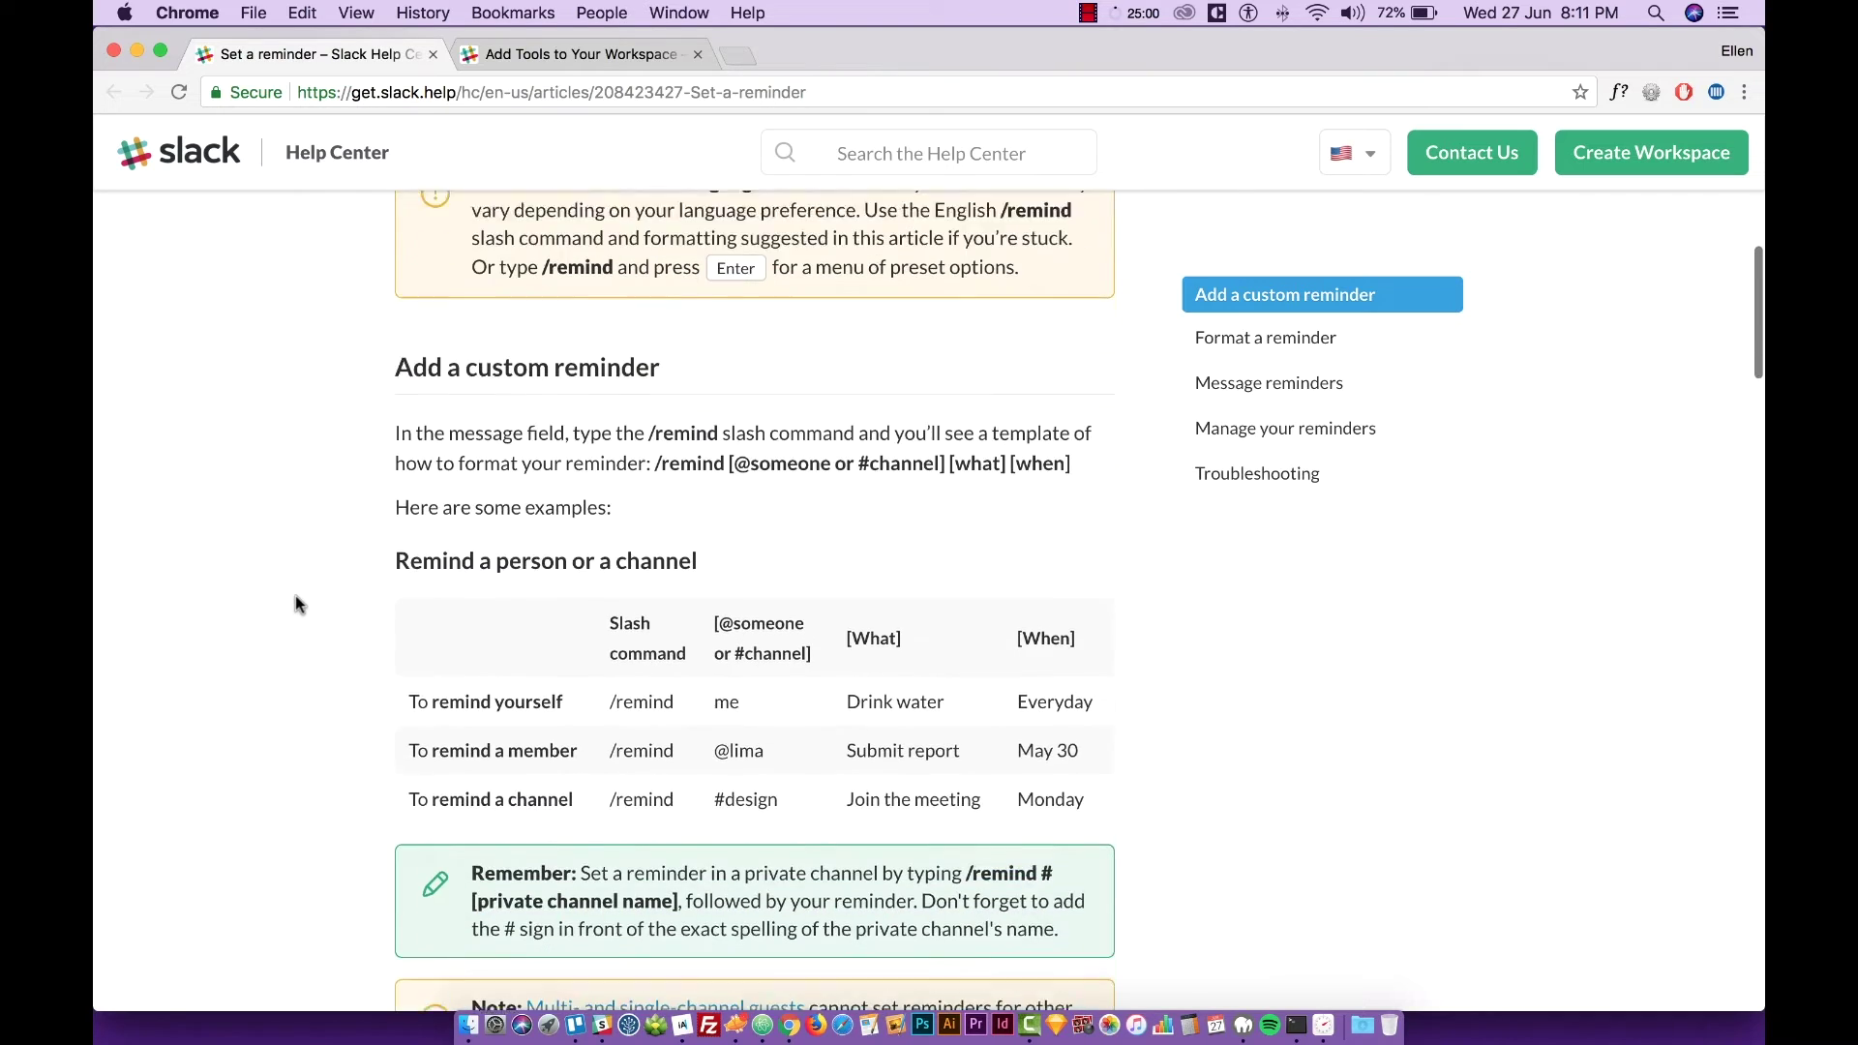
pyautogui.scroll(-1, 294, 595)
pyautogui.scroll(-2, 296, 604)
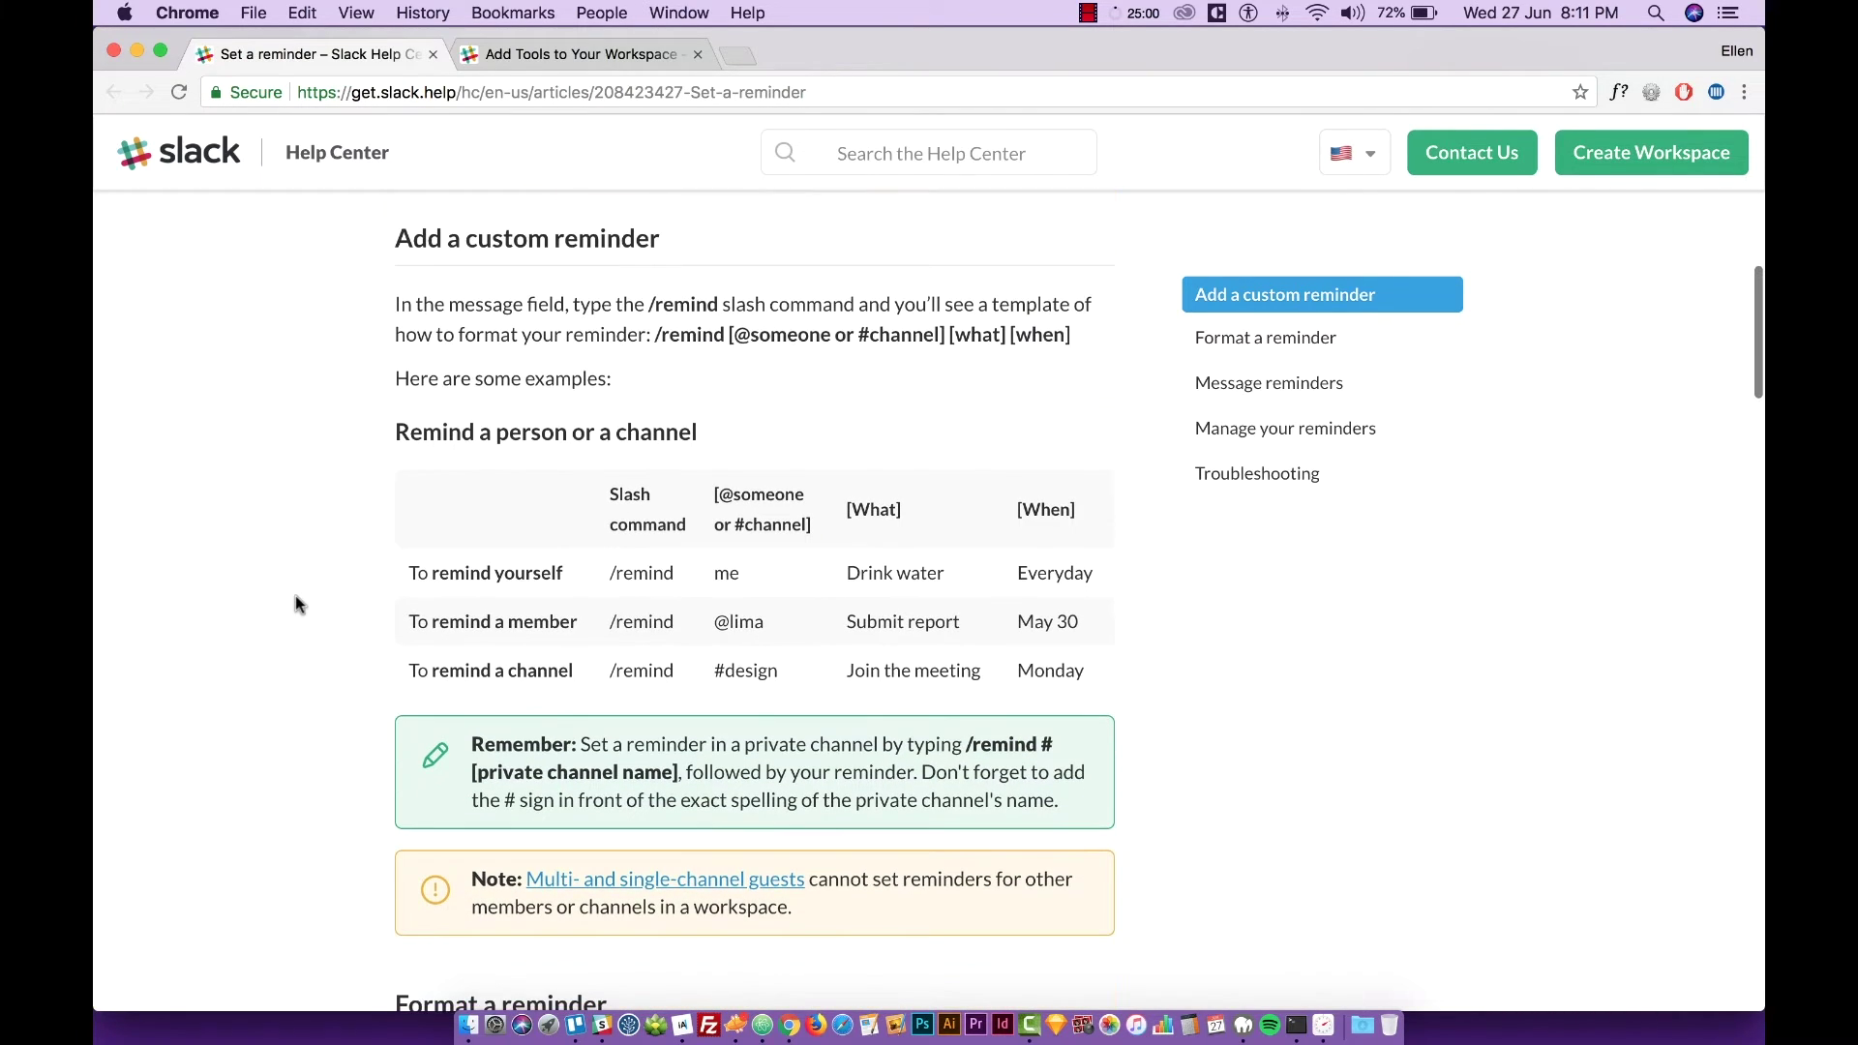
pyautogui.scroll(-4, 295, 598)
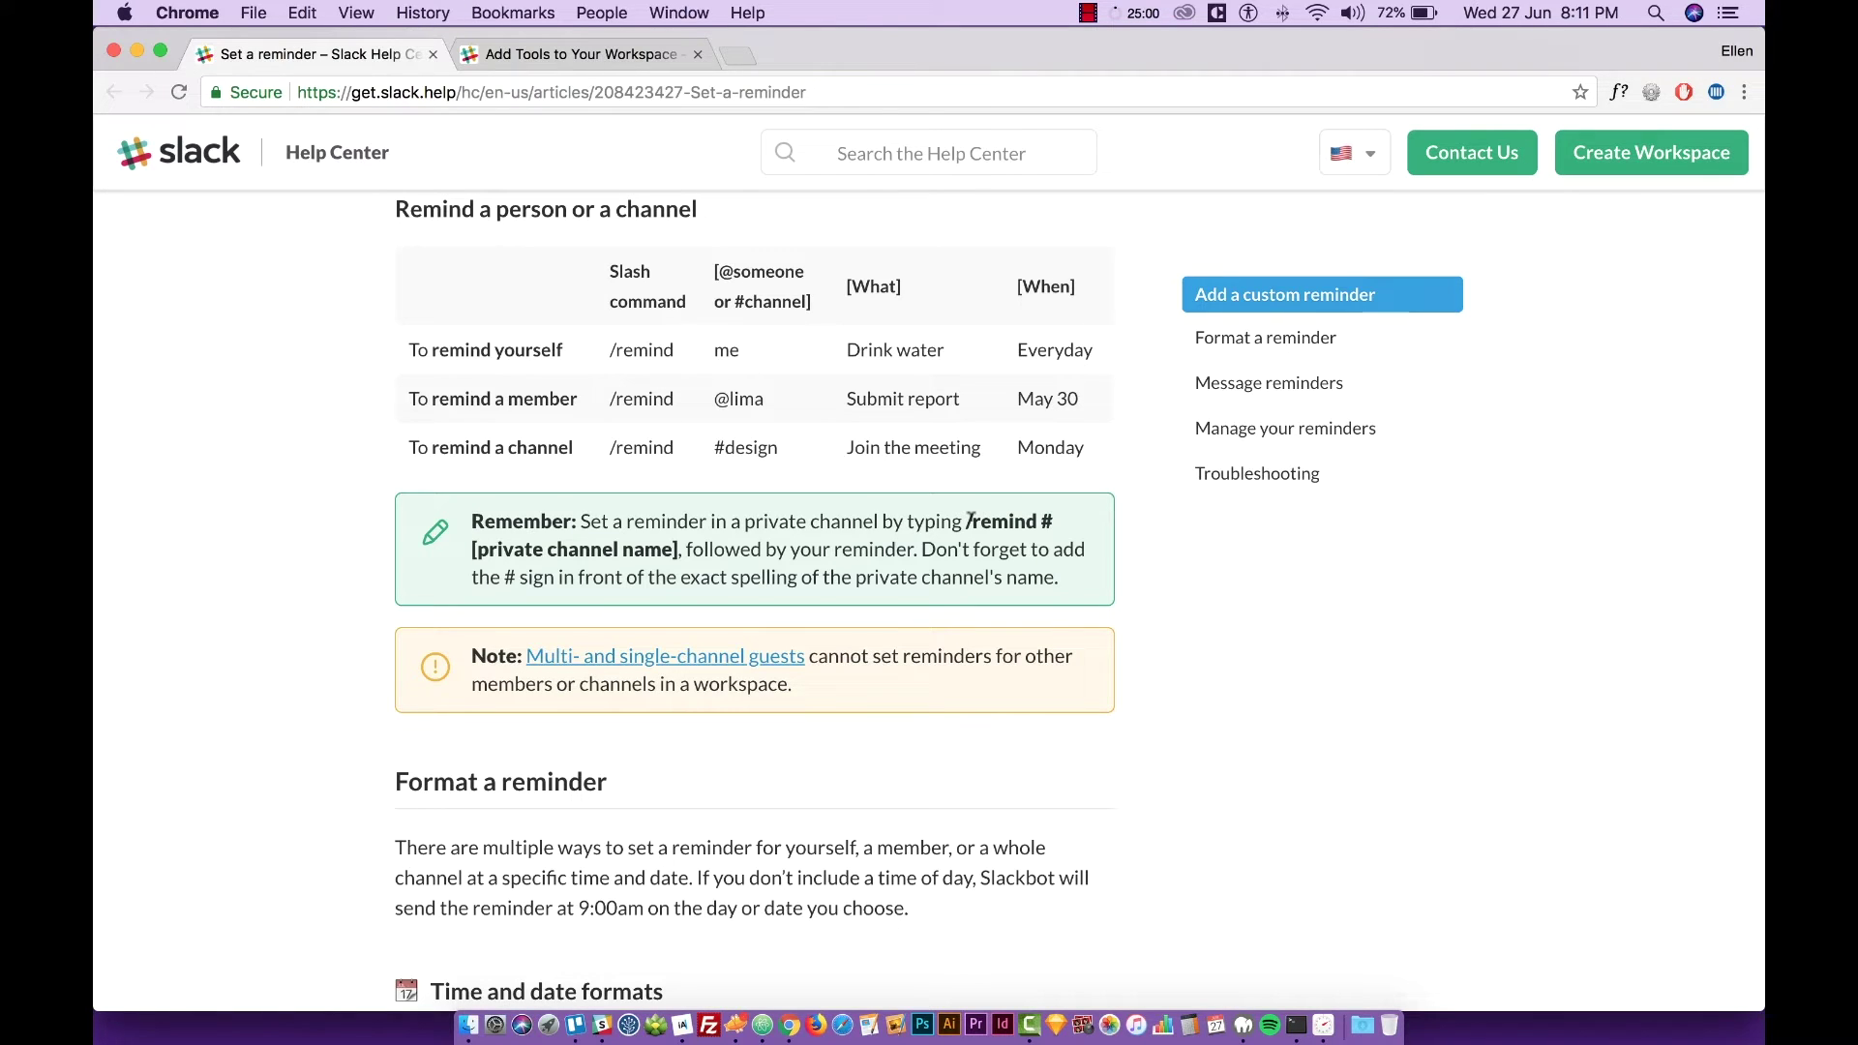
pyautogui.scroll(-1, 290, 664)
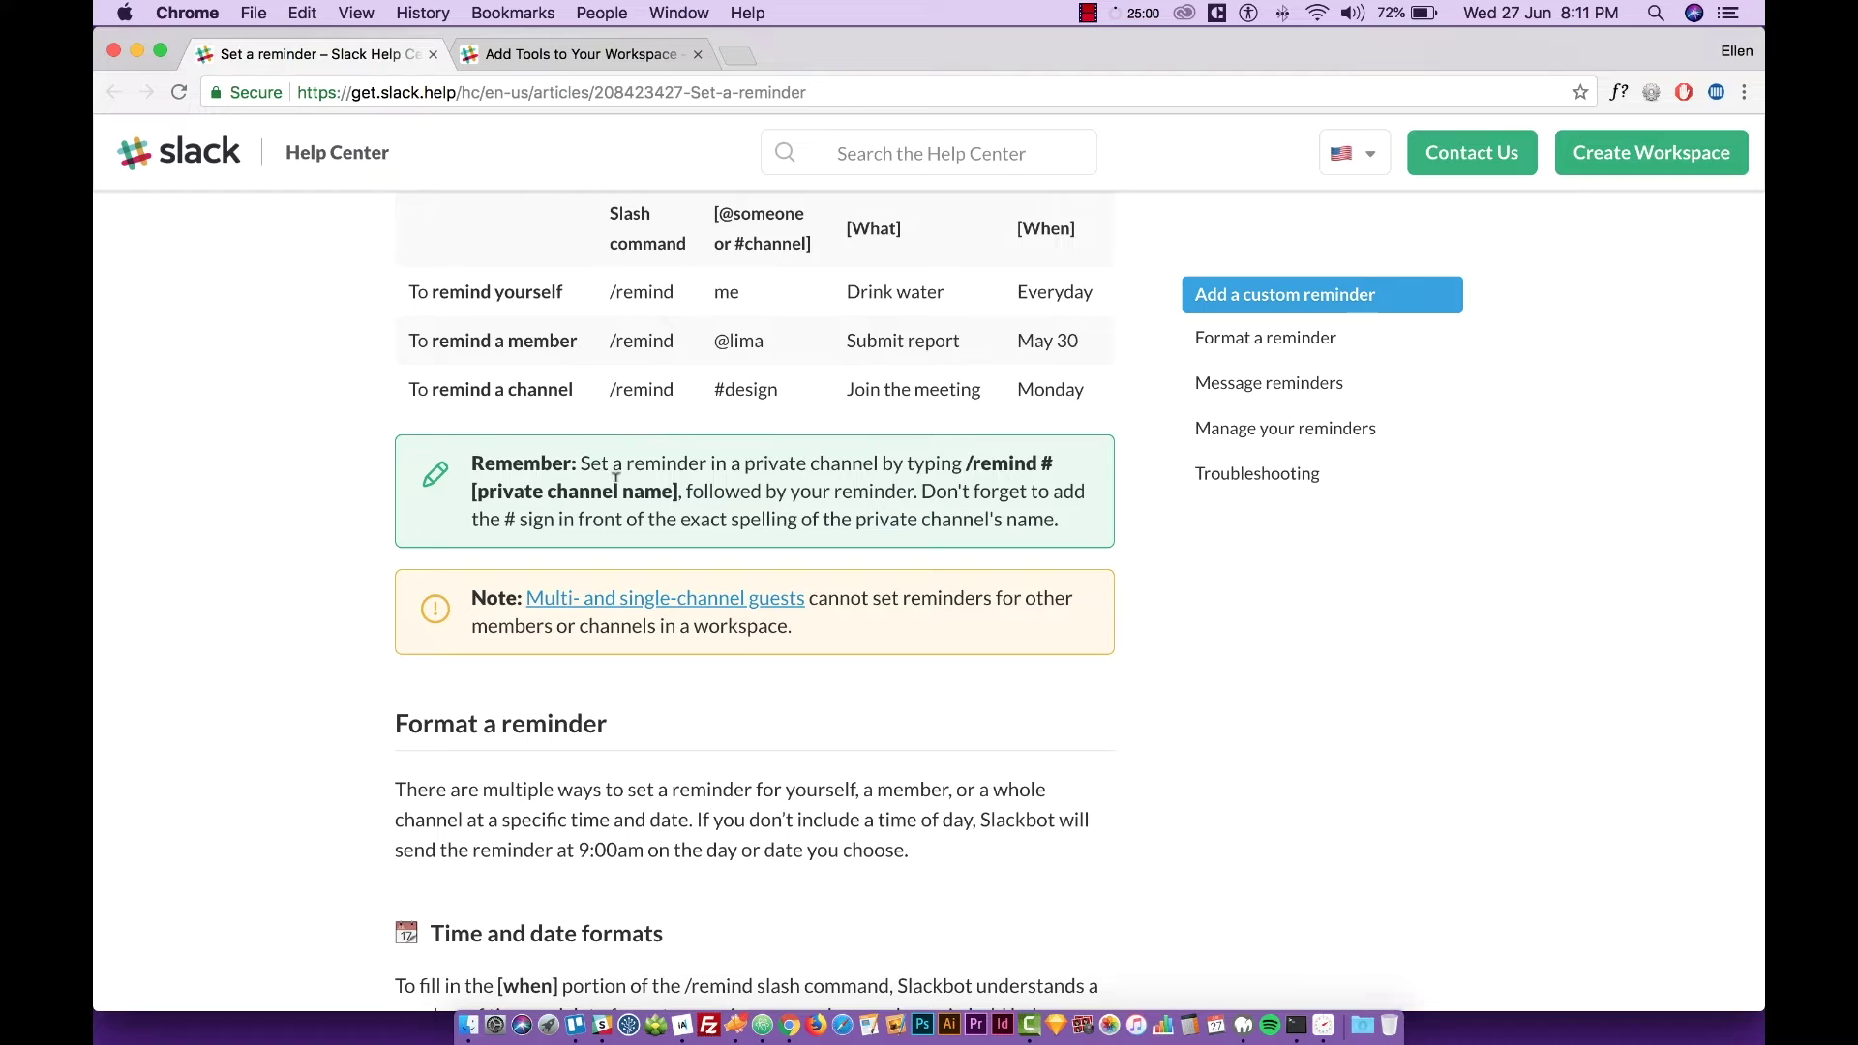
# Step: Examine the Time and date formats under Format a reminder, then return to the start of the article
pyautogui.scroll(-3, 615, 482)
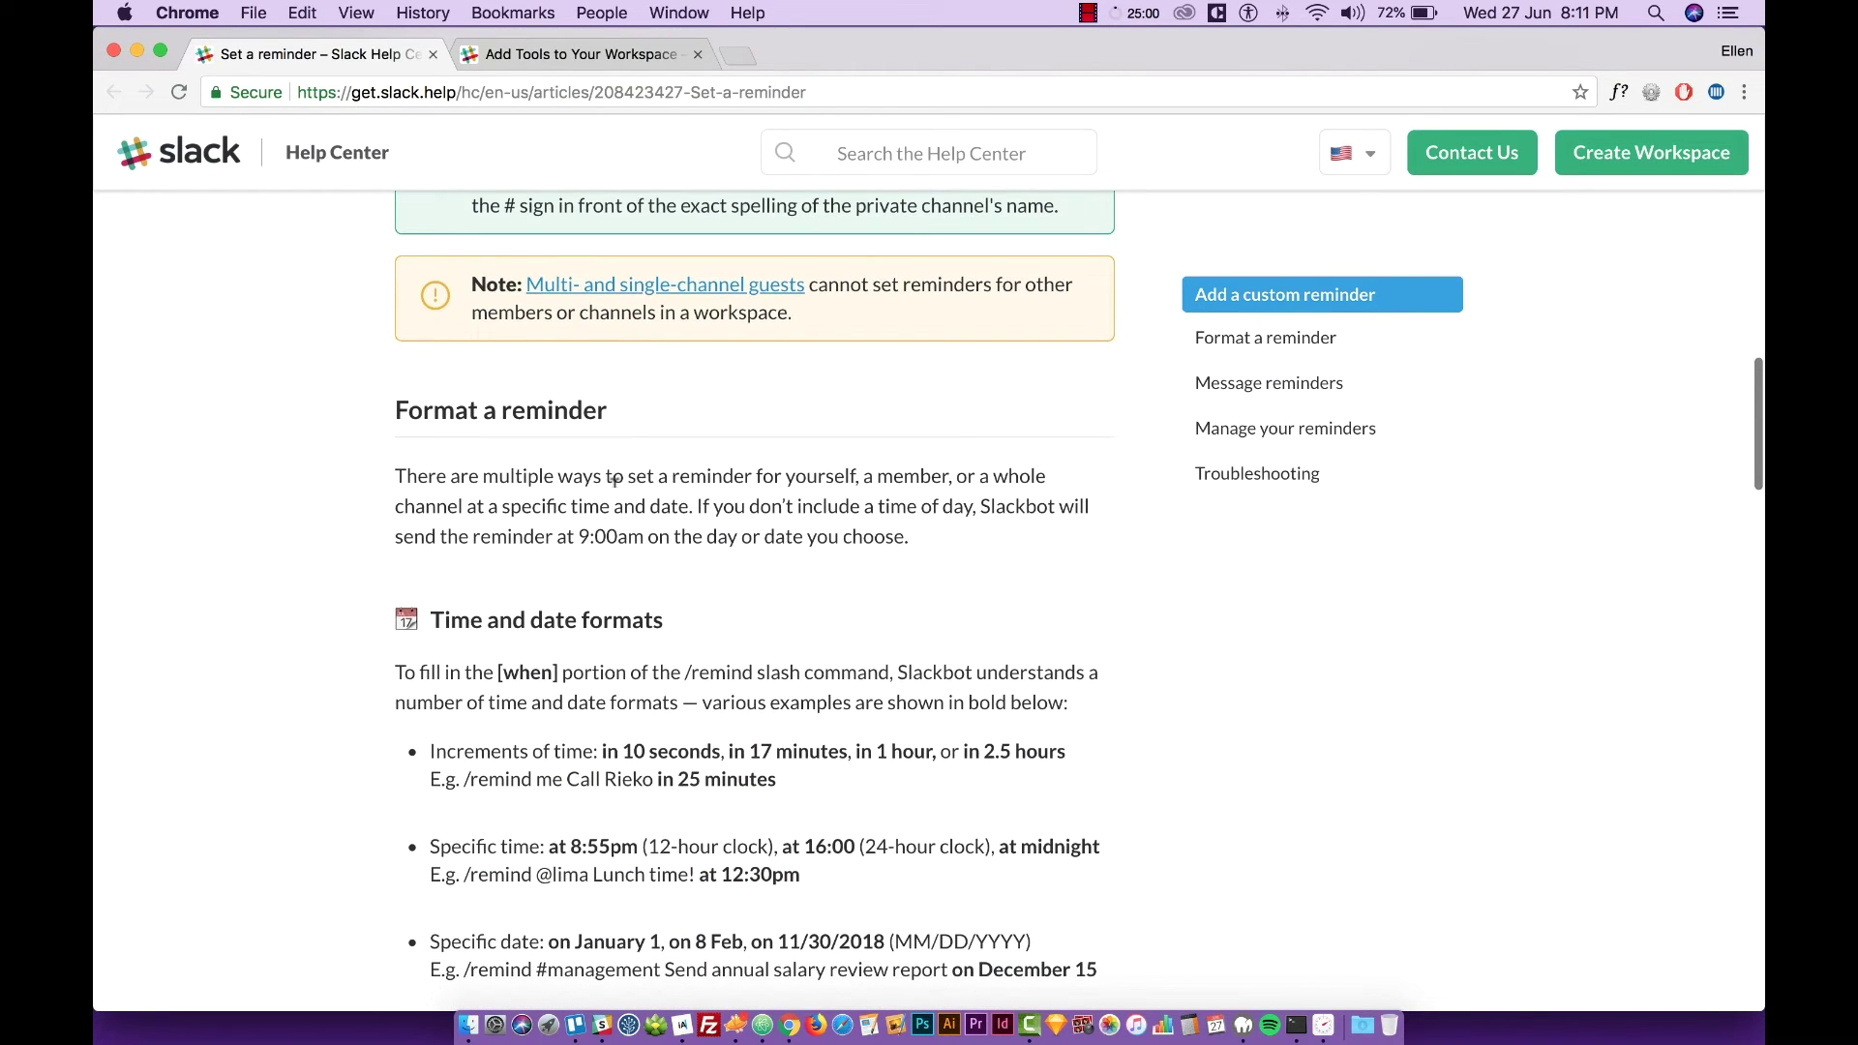
pyautogui.scroll(-3, 248, 788)
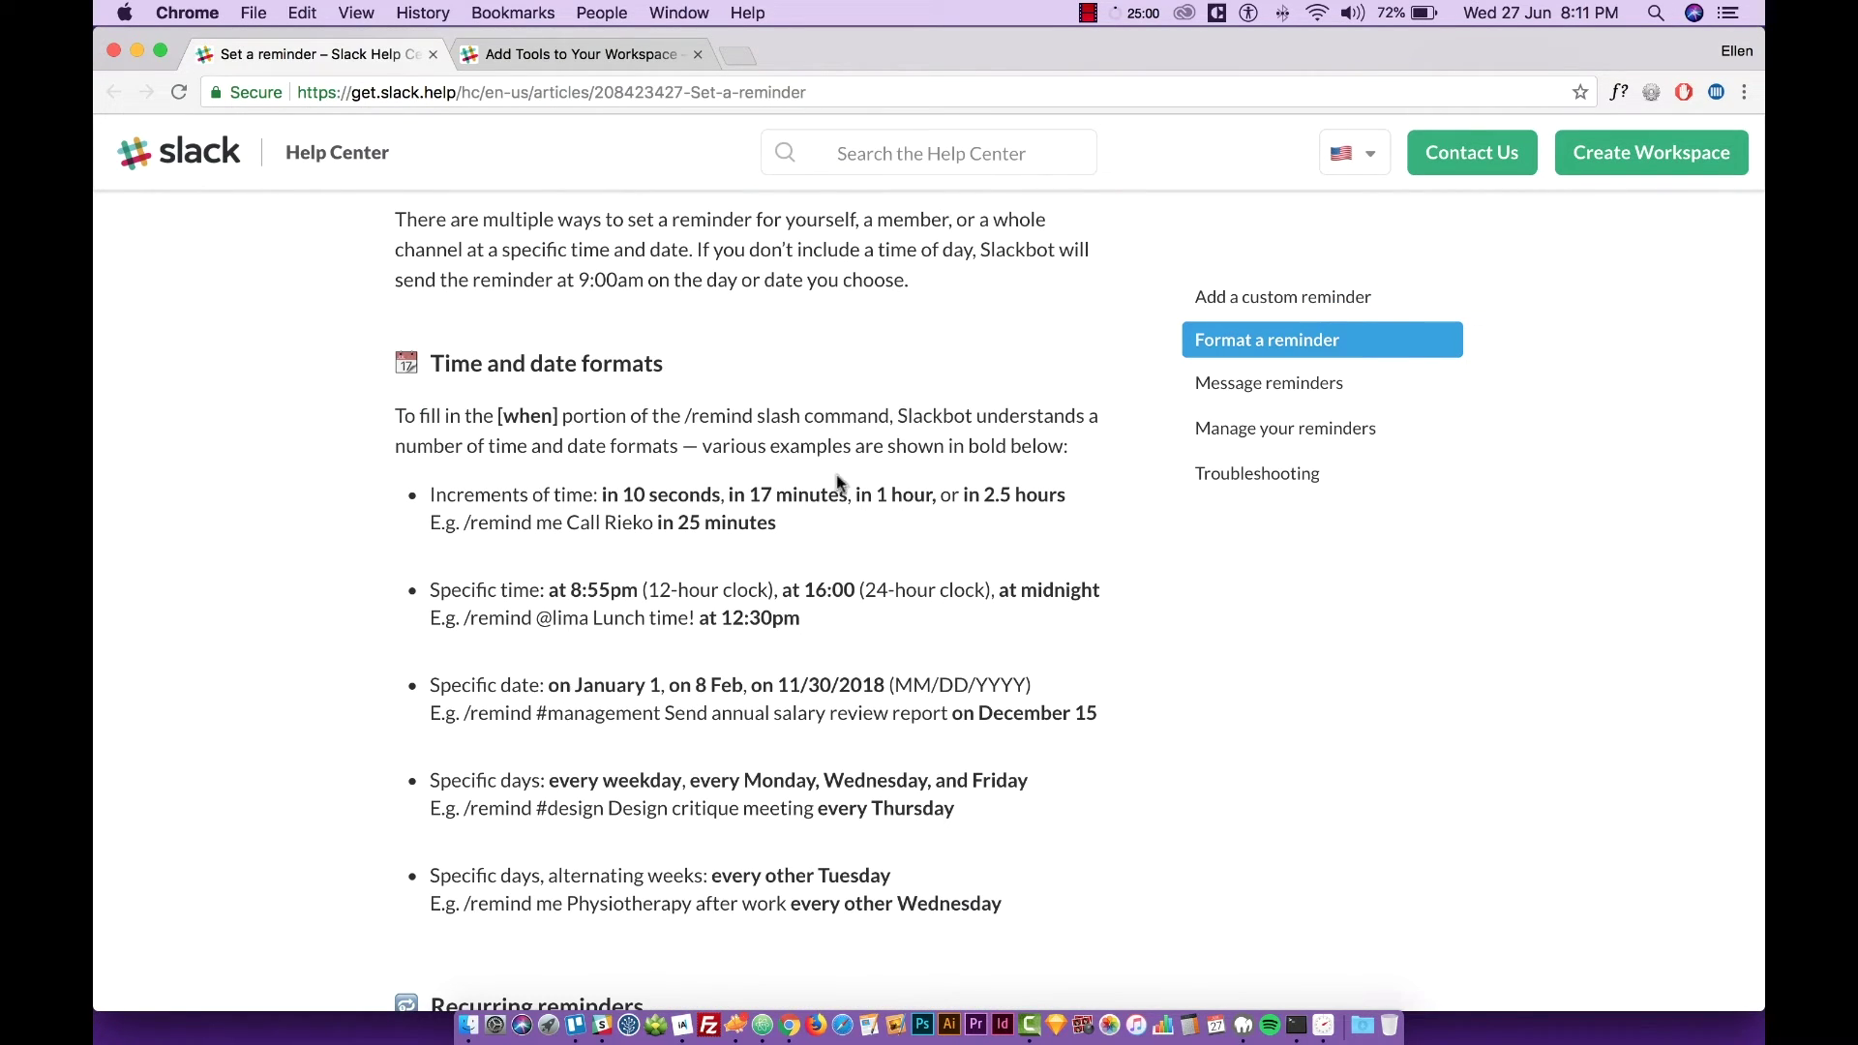
pyautogui.scroll(-1, 530, 585)
pyautogui.scroll(-1, 334, 644)
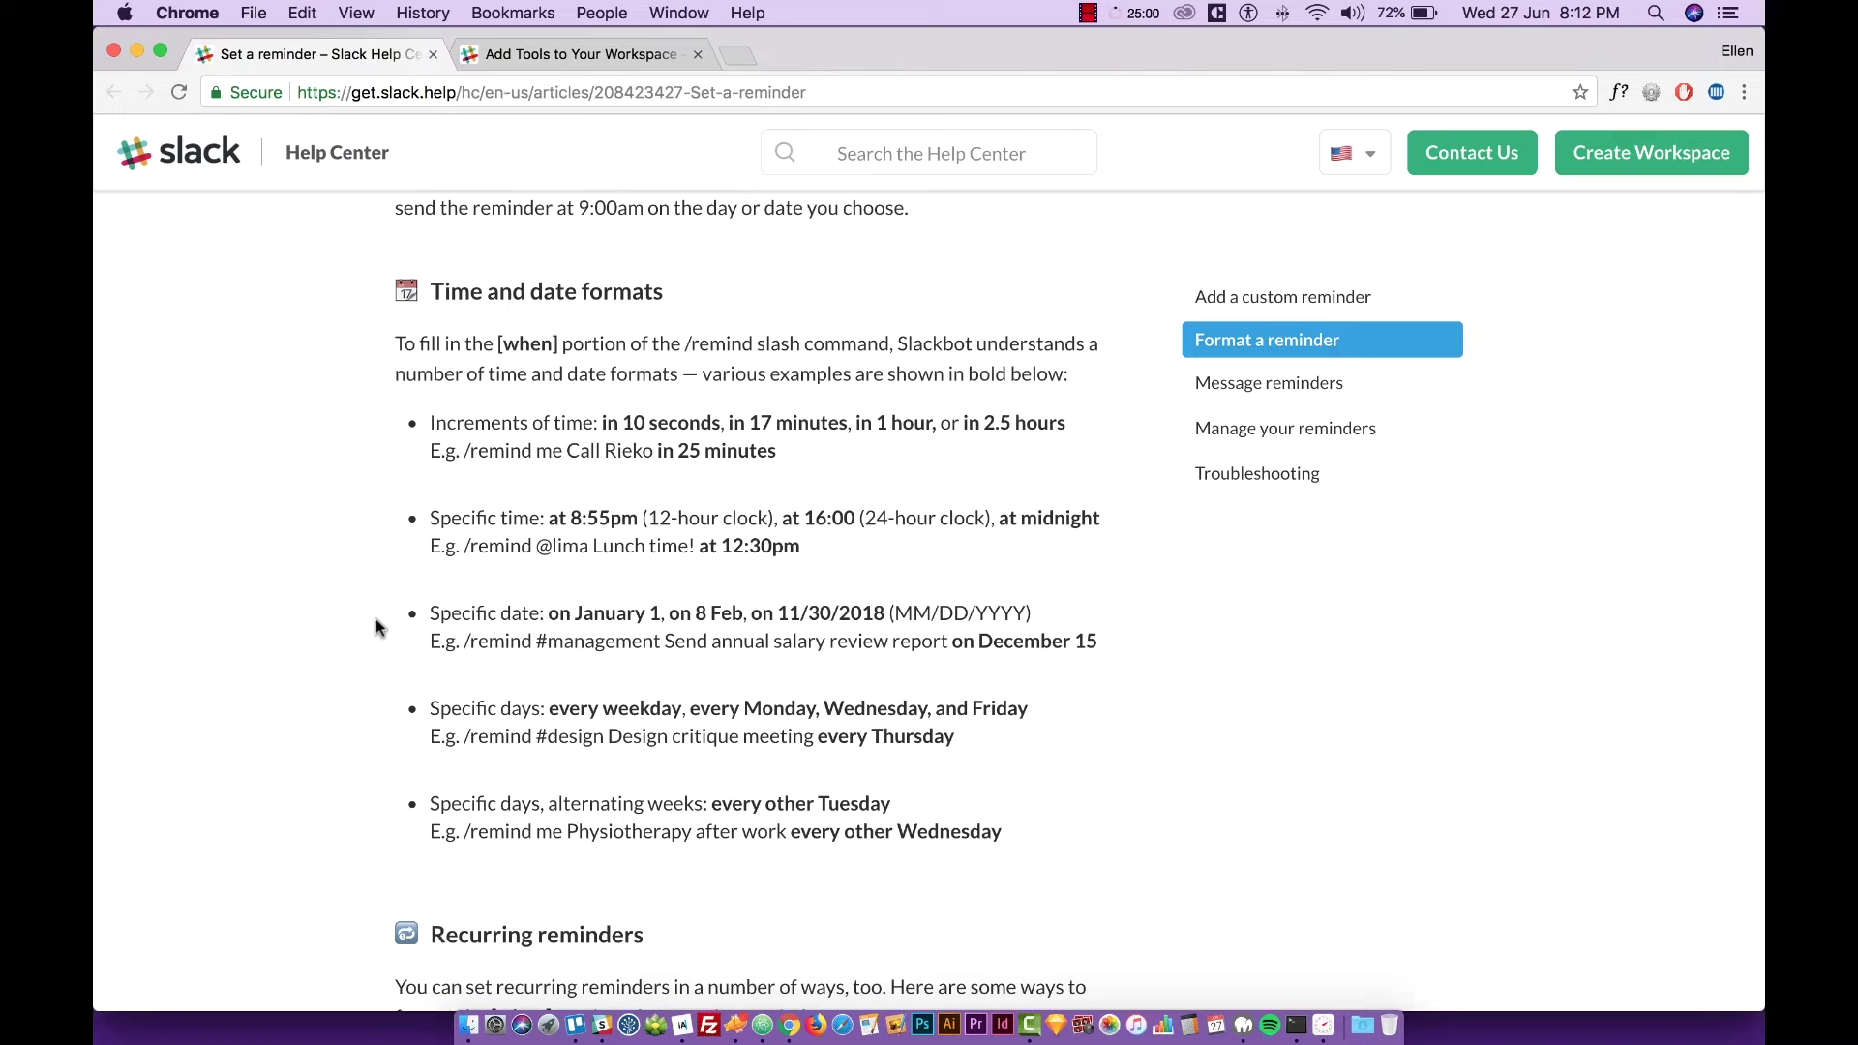
pyautogui.scroll(-2, 376, 625)
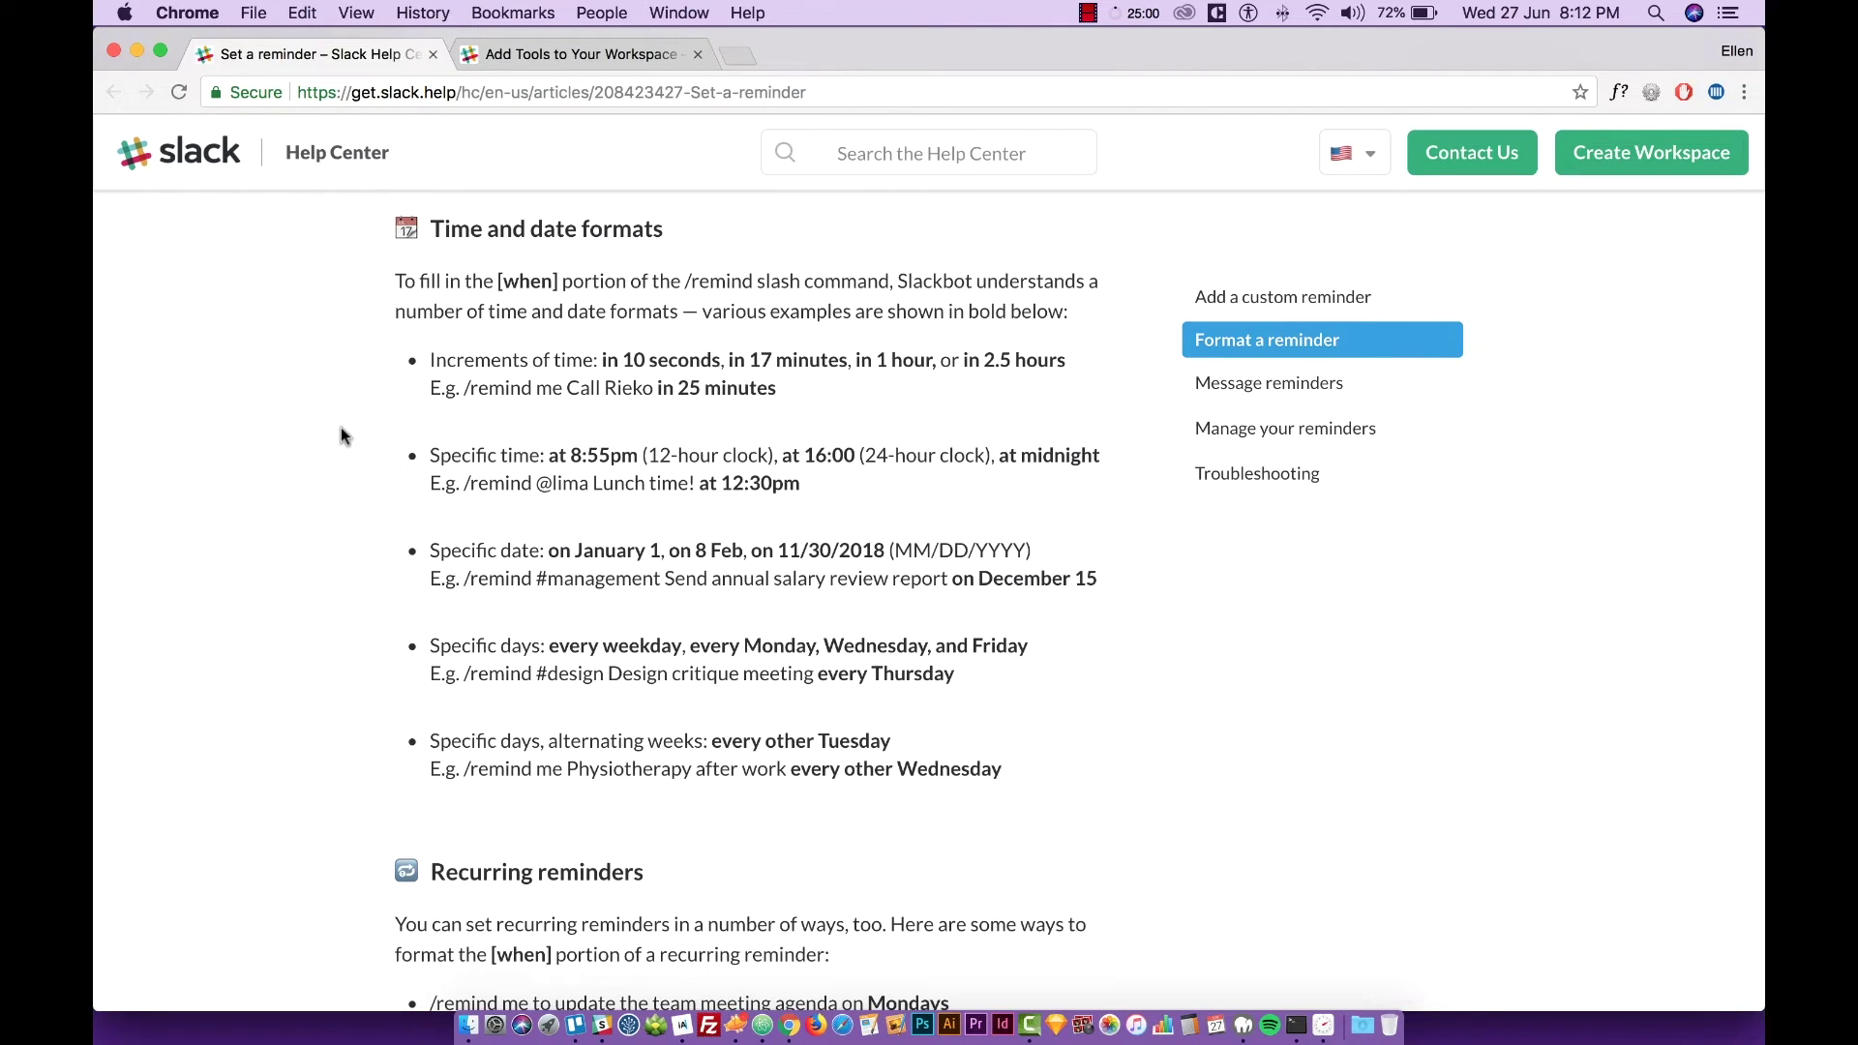
pyautogui.scroll(1, 343, 433)
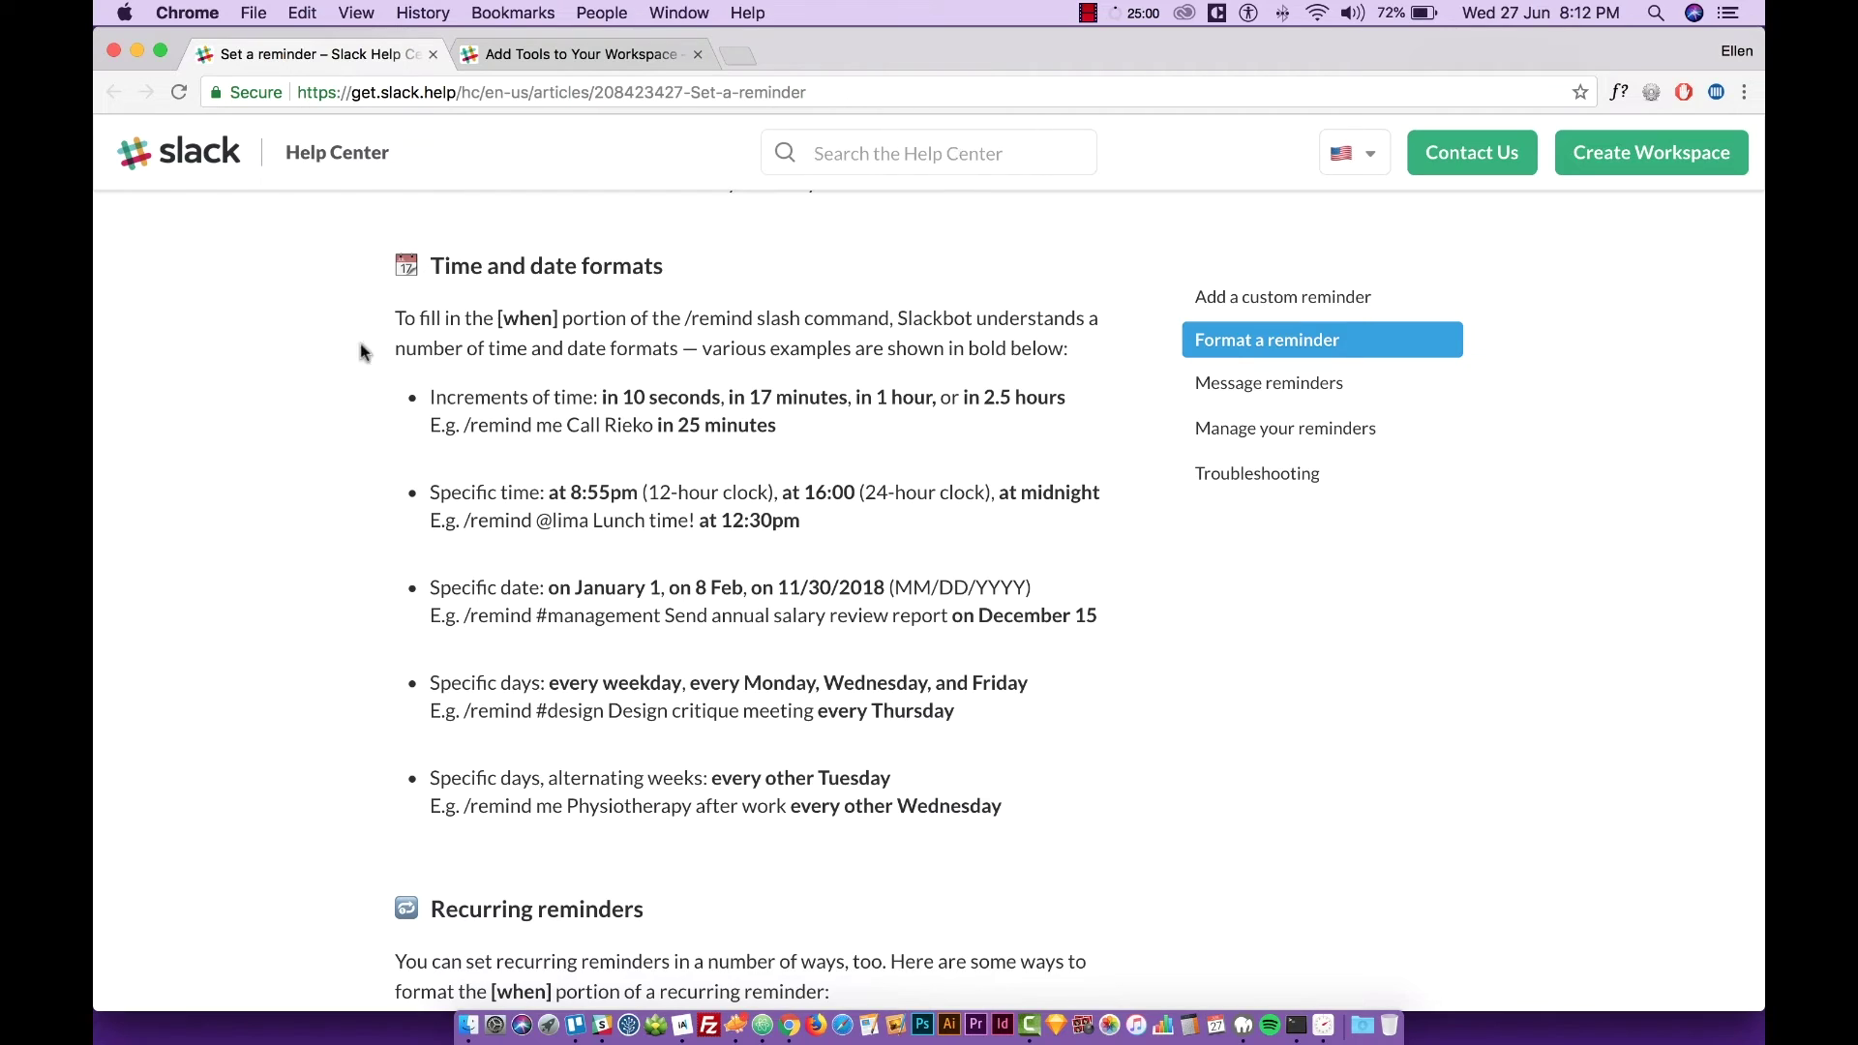
pyautogui.scroll(15, 347, 350)
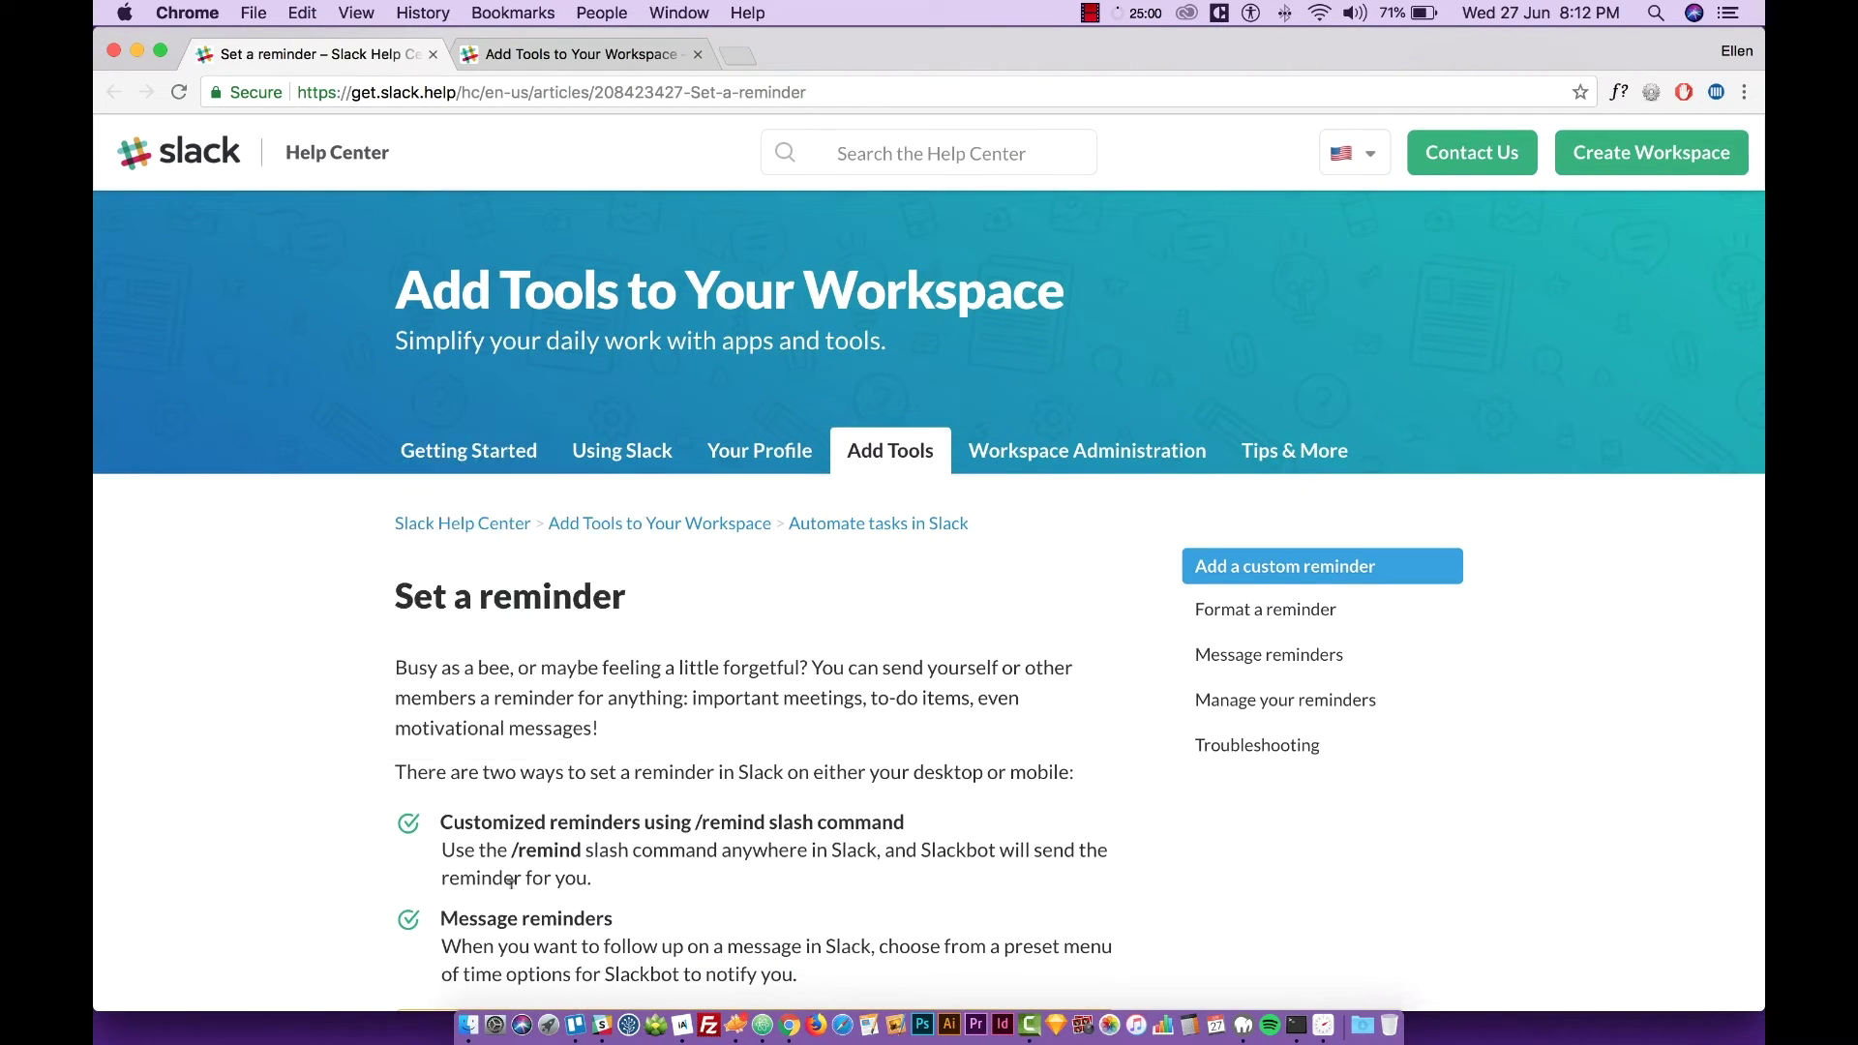
# Step: Switch back to Slack and look through its Keyboard Shortcuts list beside the slackbot conversation
pyautogui.click(602, 1025)
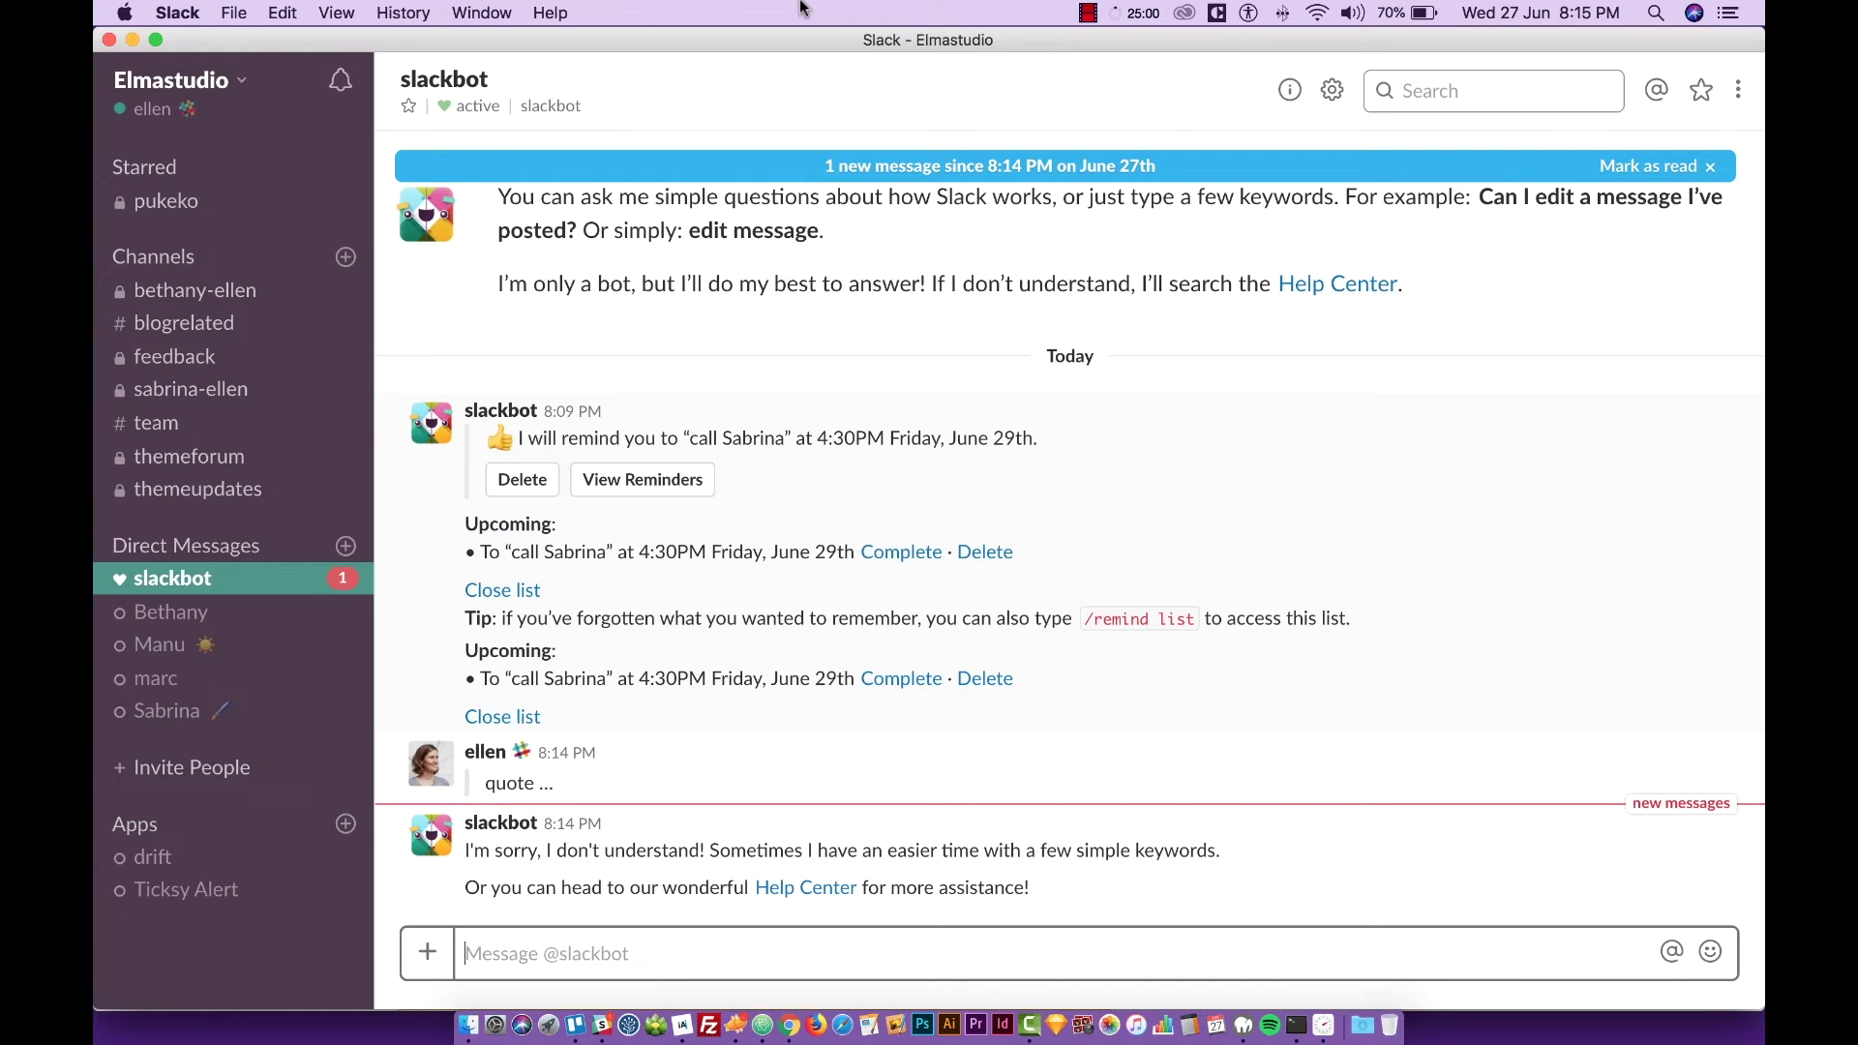
pyautogui.click(552, 12)
pyautogui.click(593, 77)
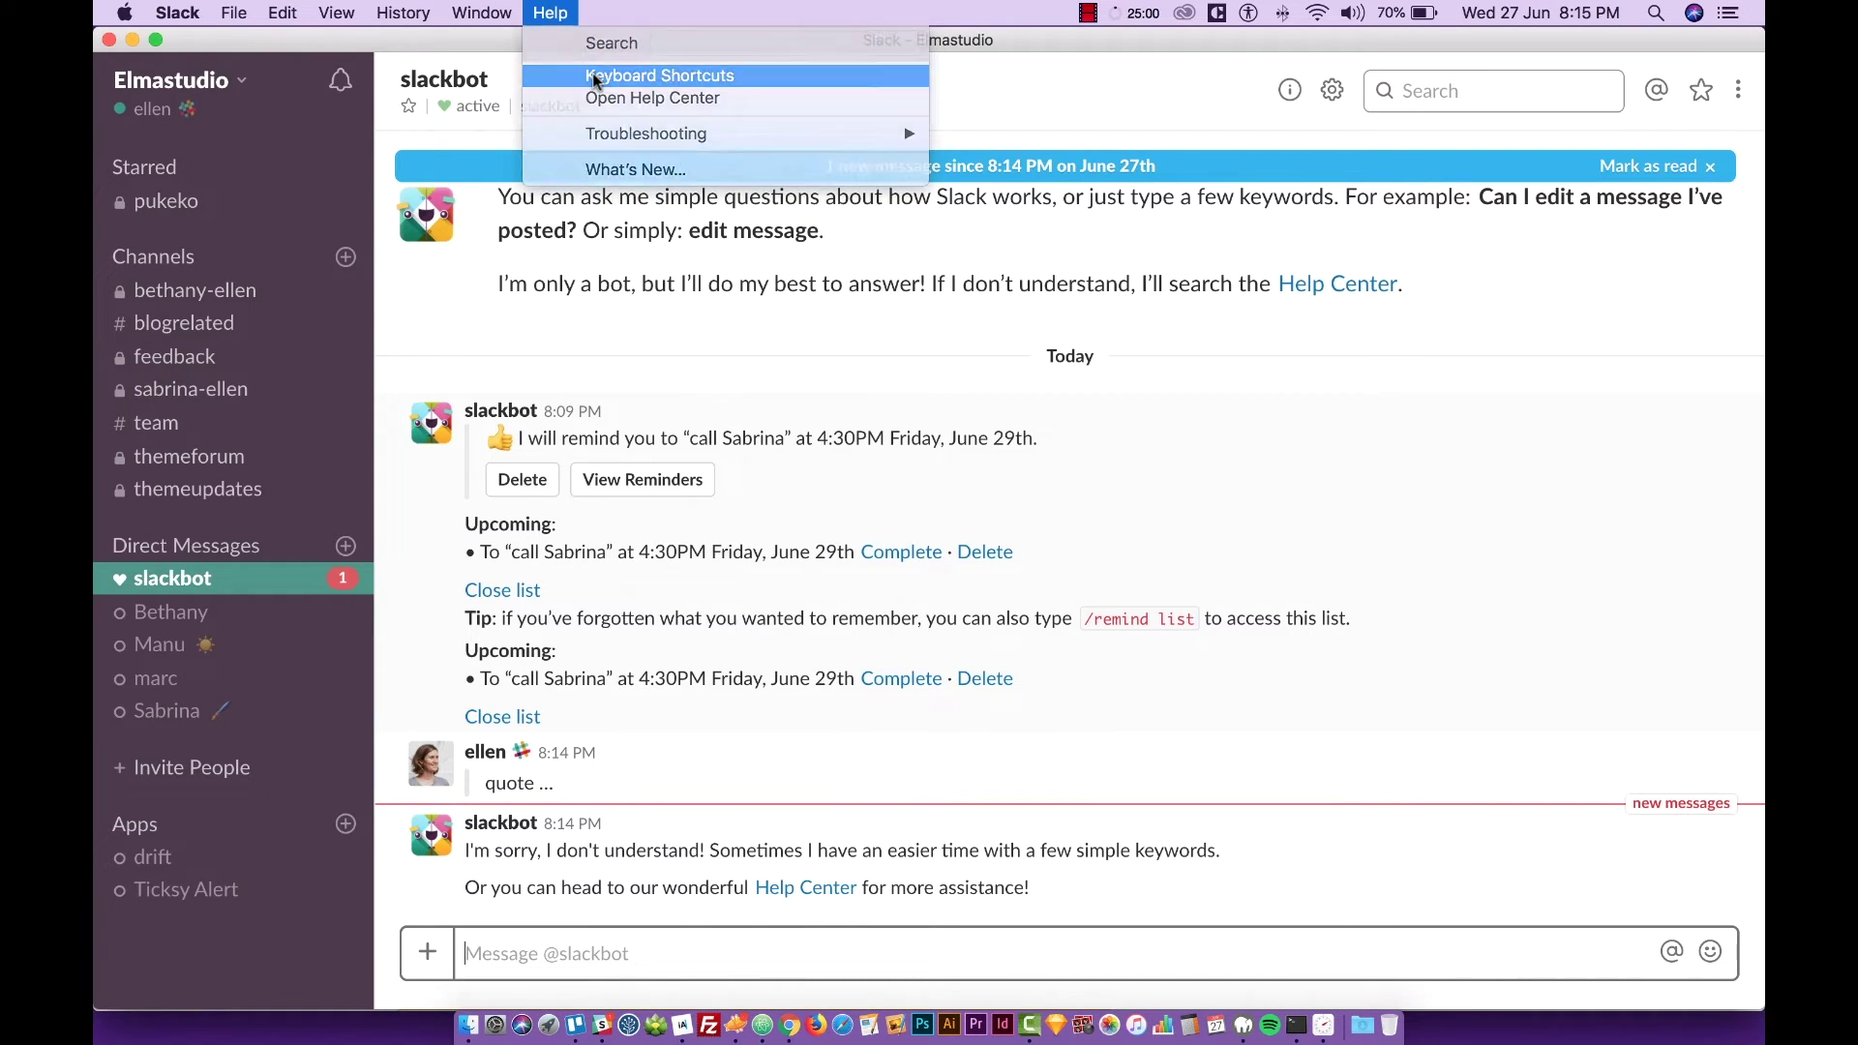
pyautogui.scroll(-20, 1408, 565)
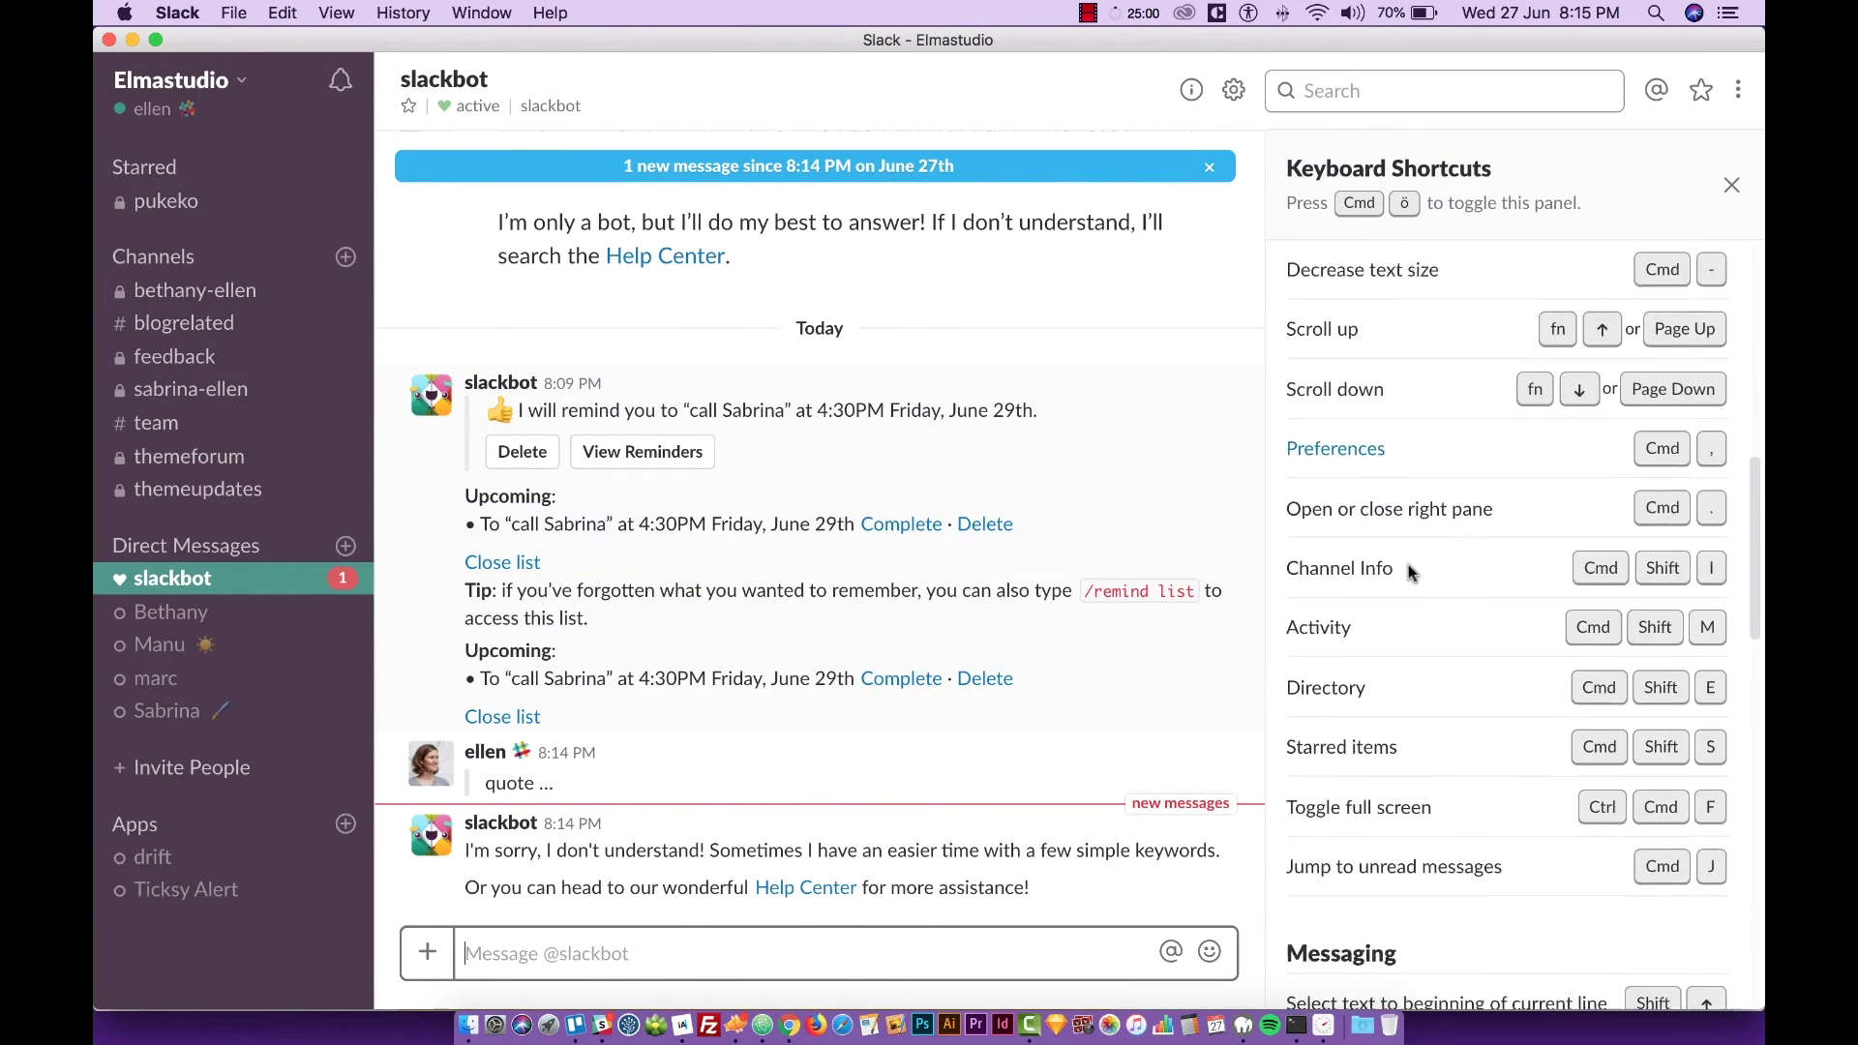
pyautogui.scroll(15, 1407, 565)
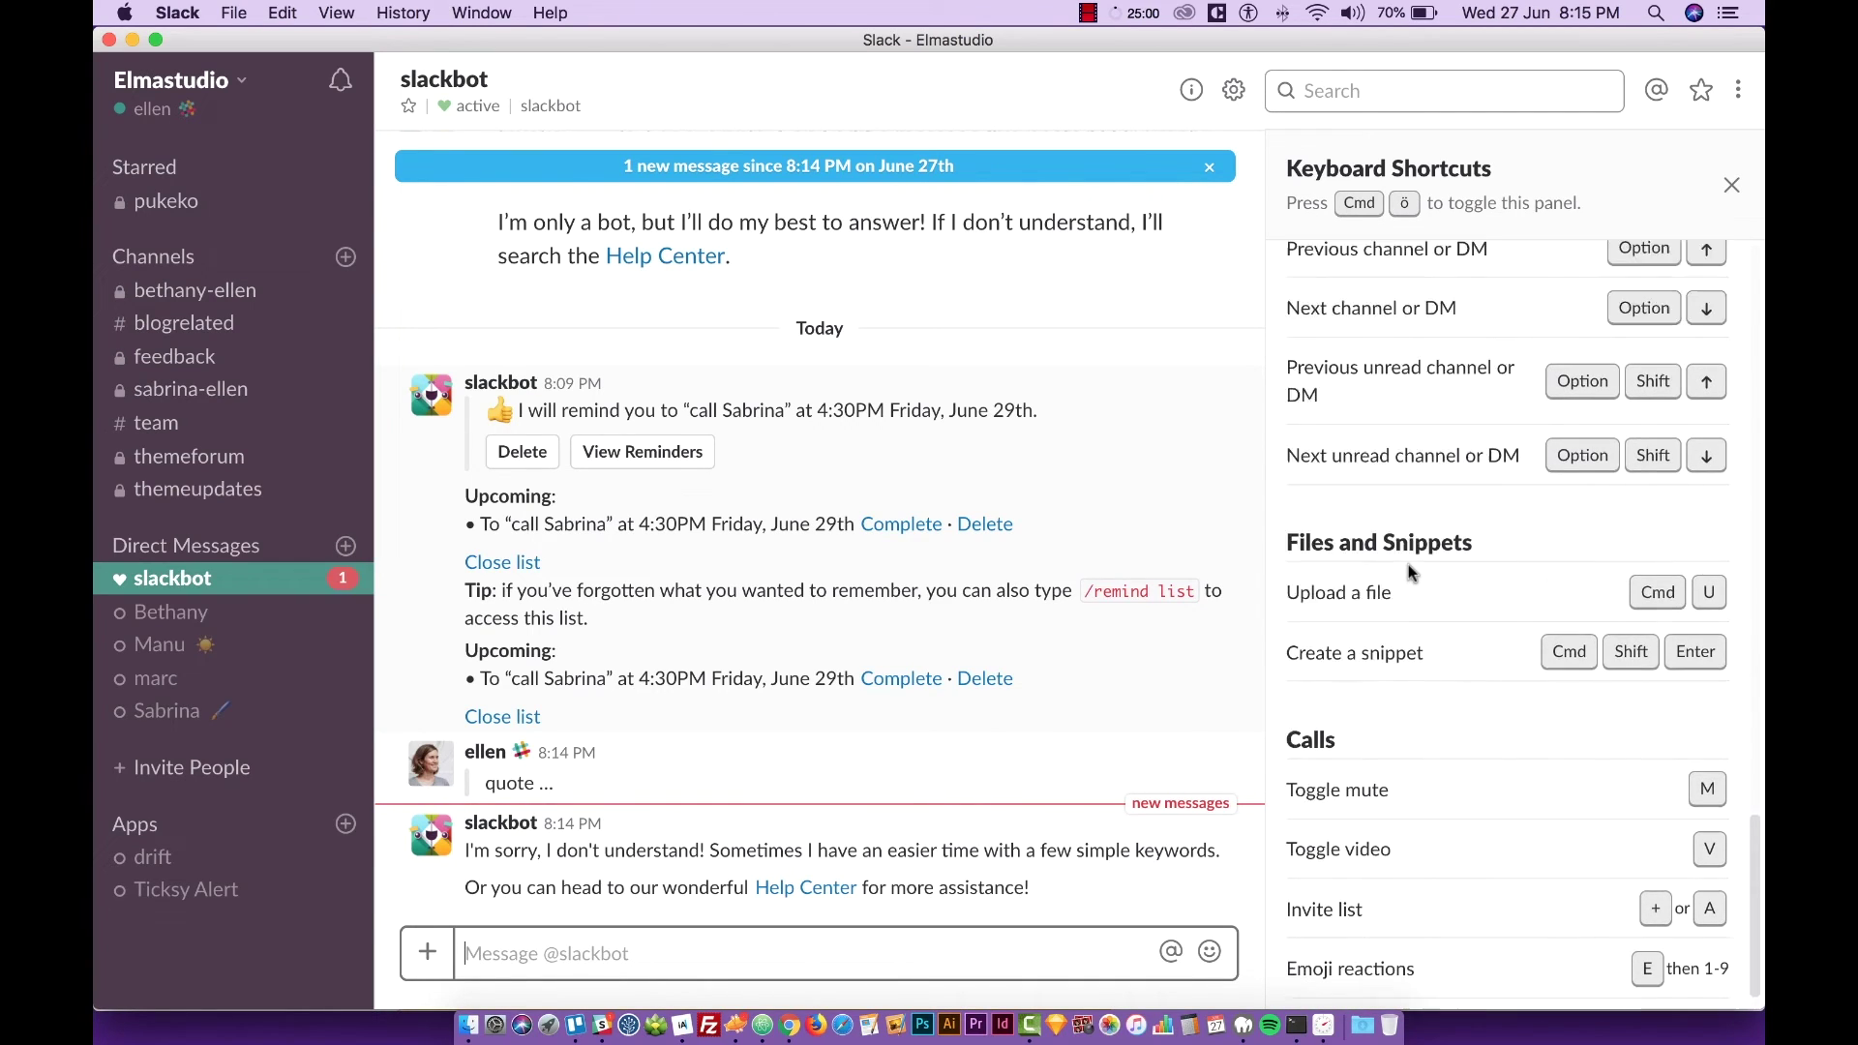
pyautogui.scroll(10, 1408, 565)
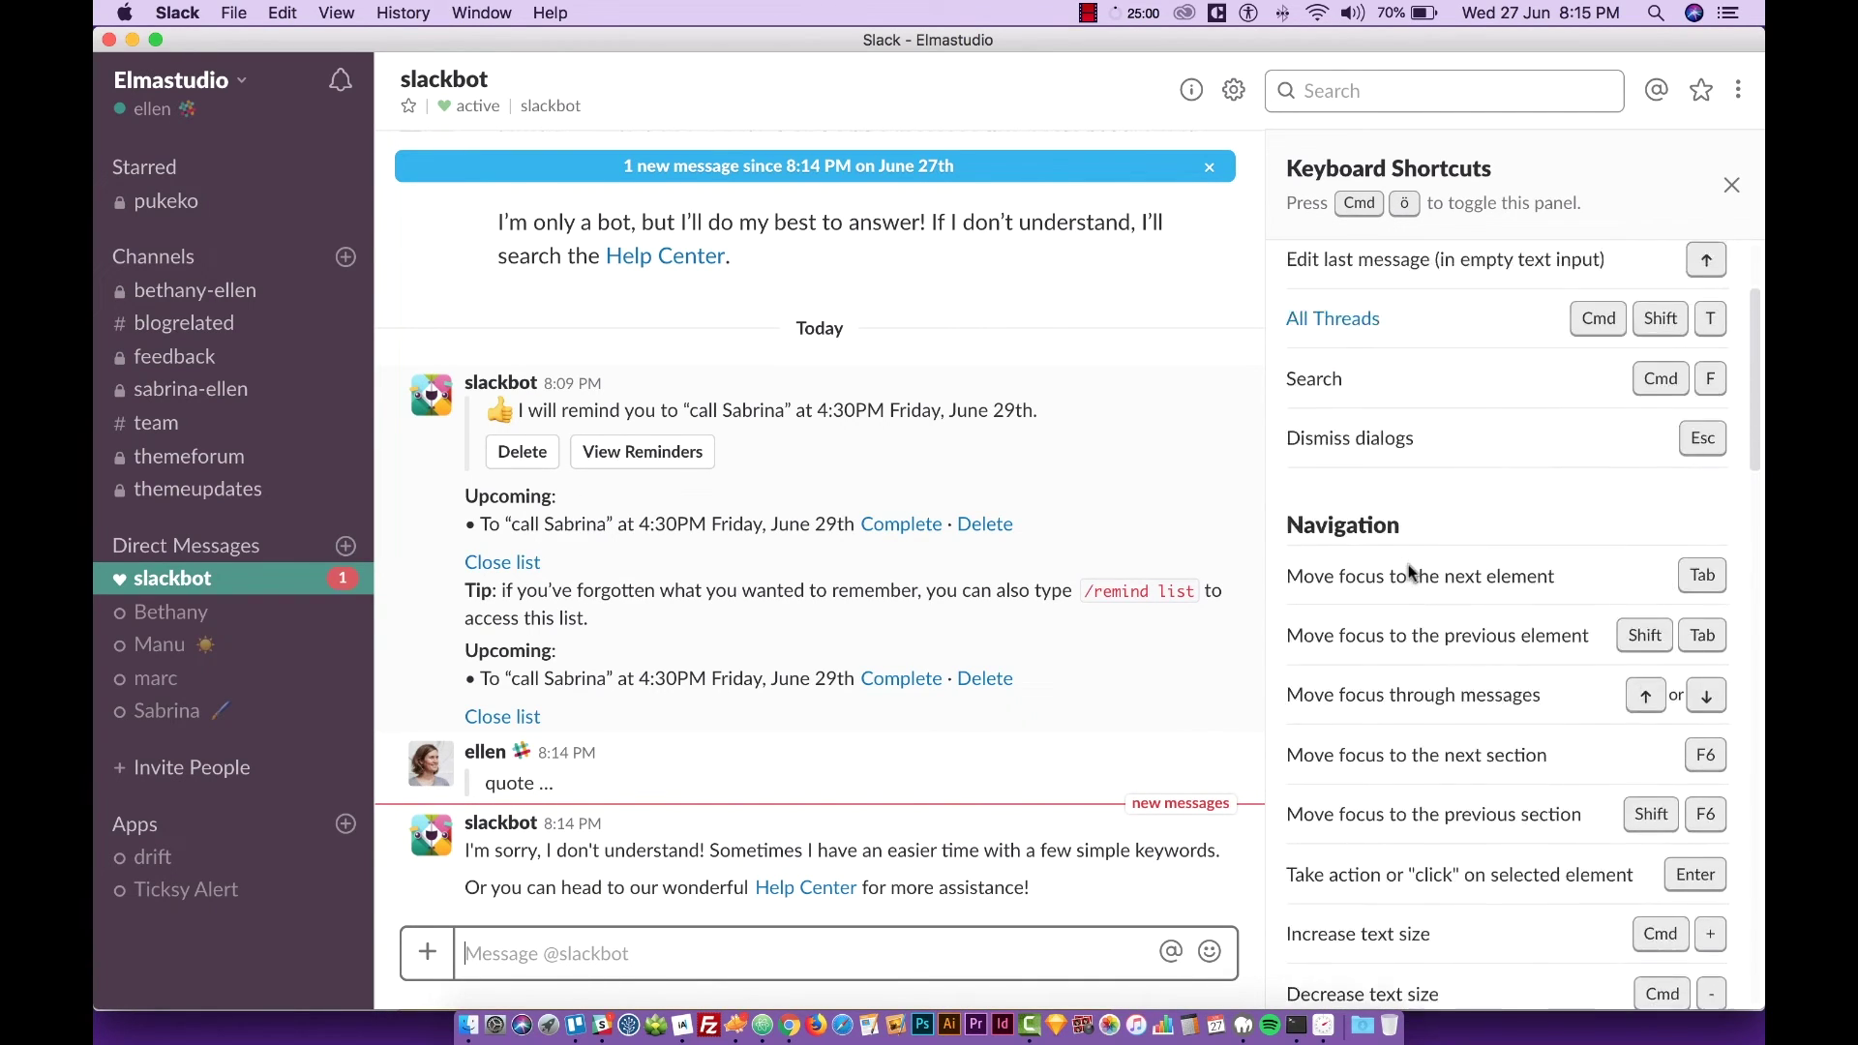
pyautogui.scroll(-15, 1408, 565)
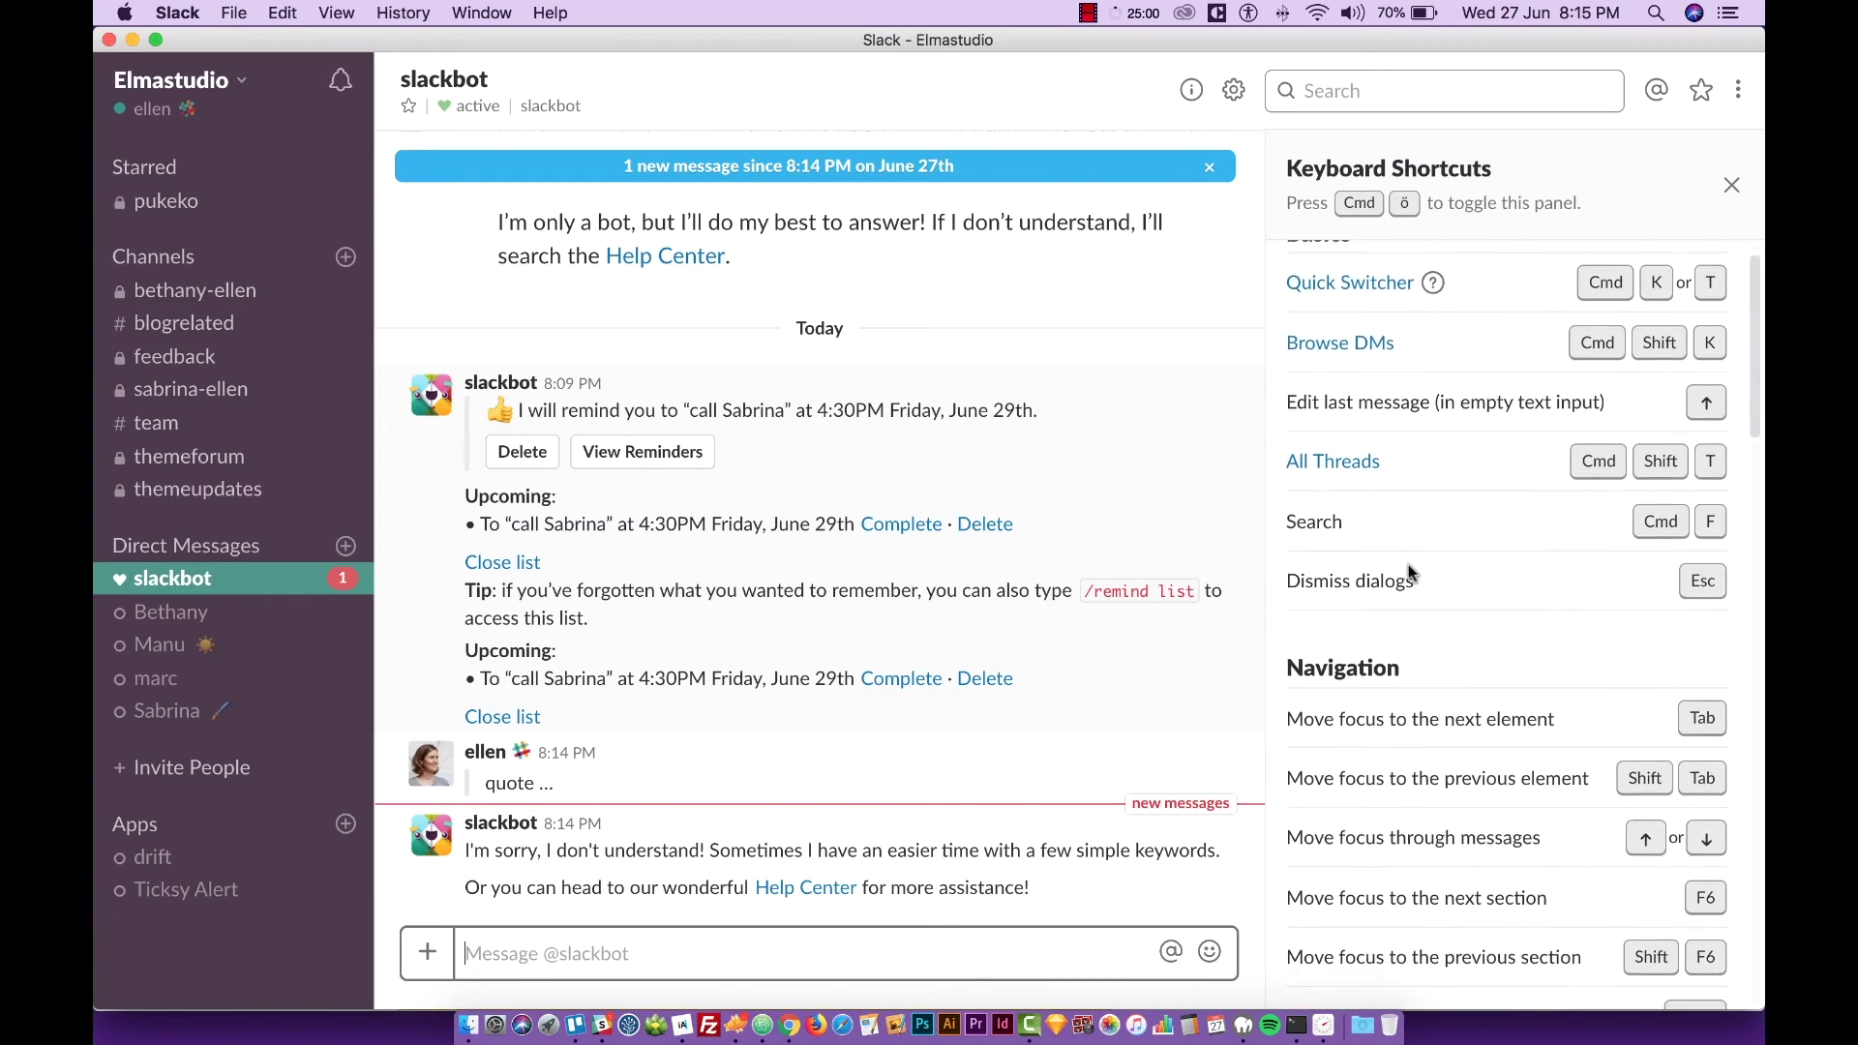
pyautogui.scroll(-15, 1408, 565)
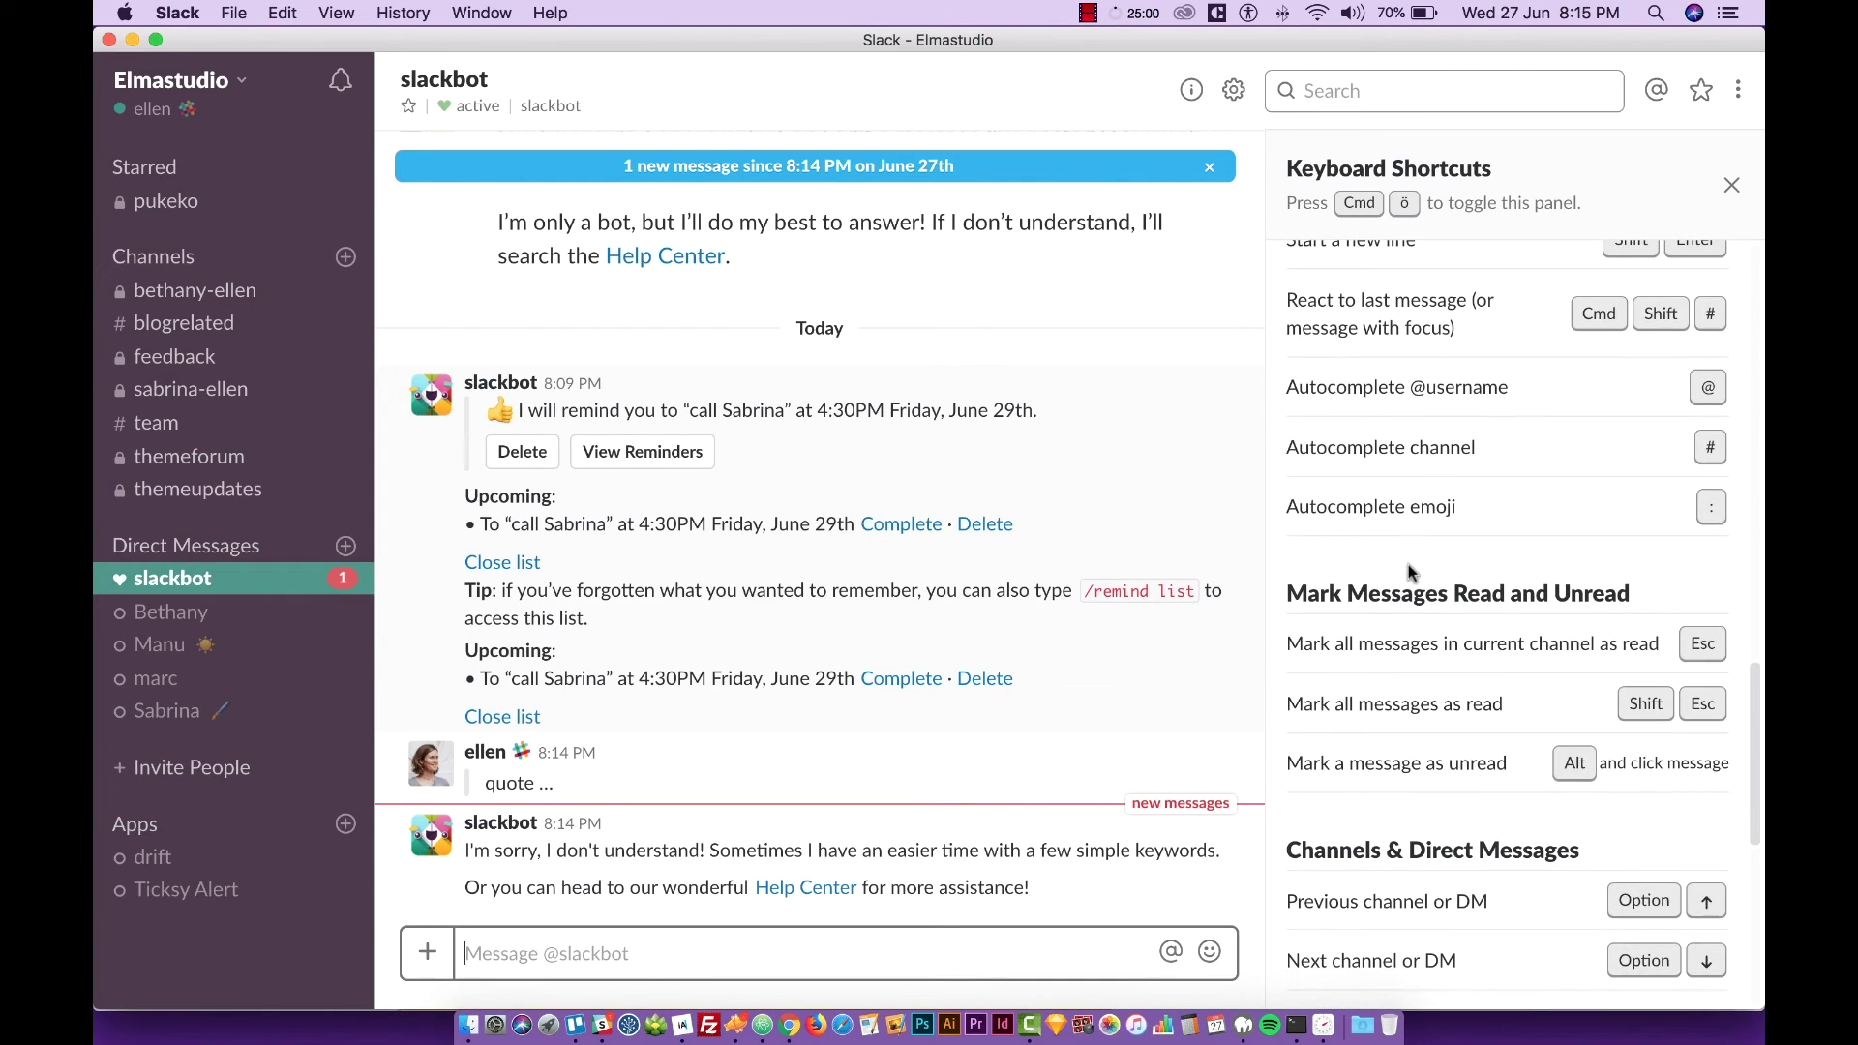
pyautogui.scroll(-2, 1408, 565)
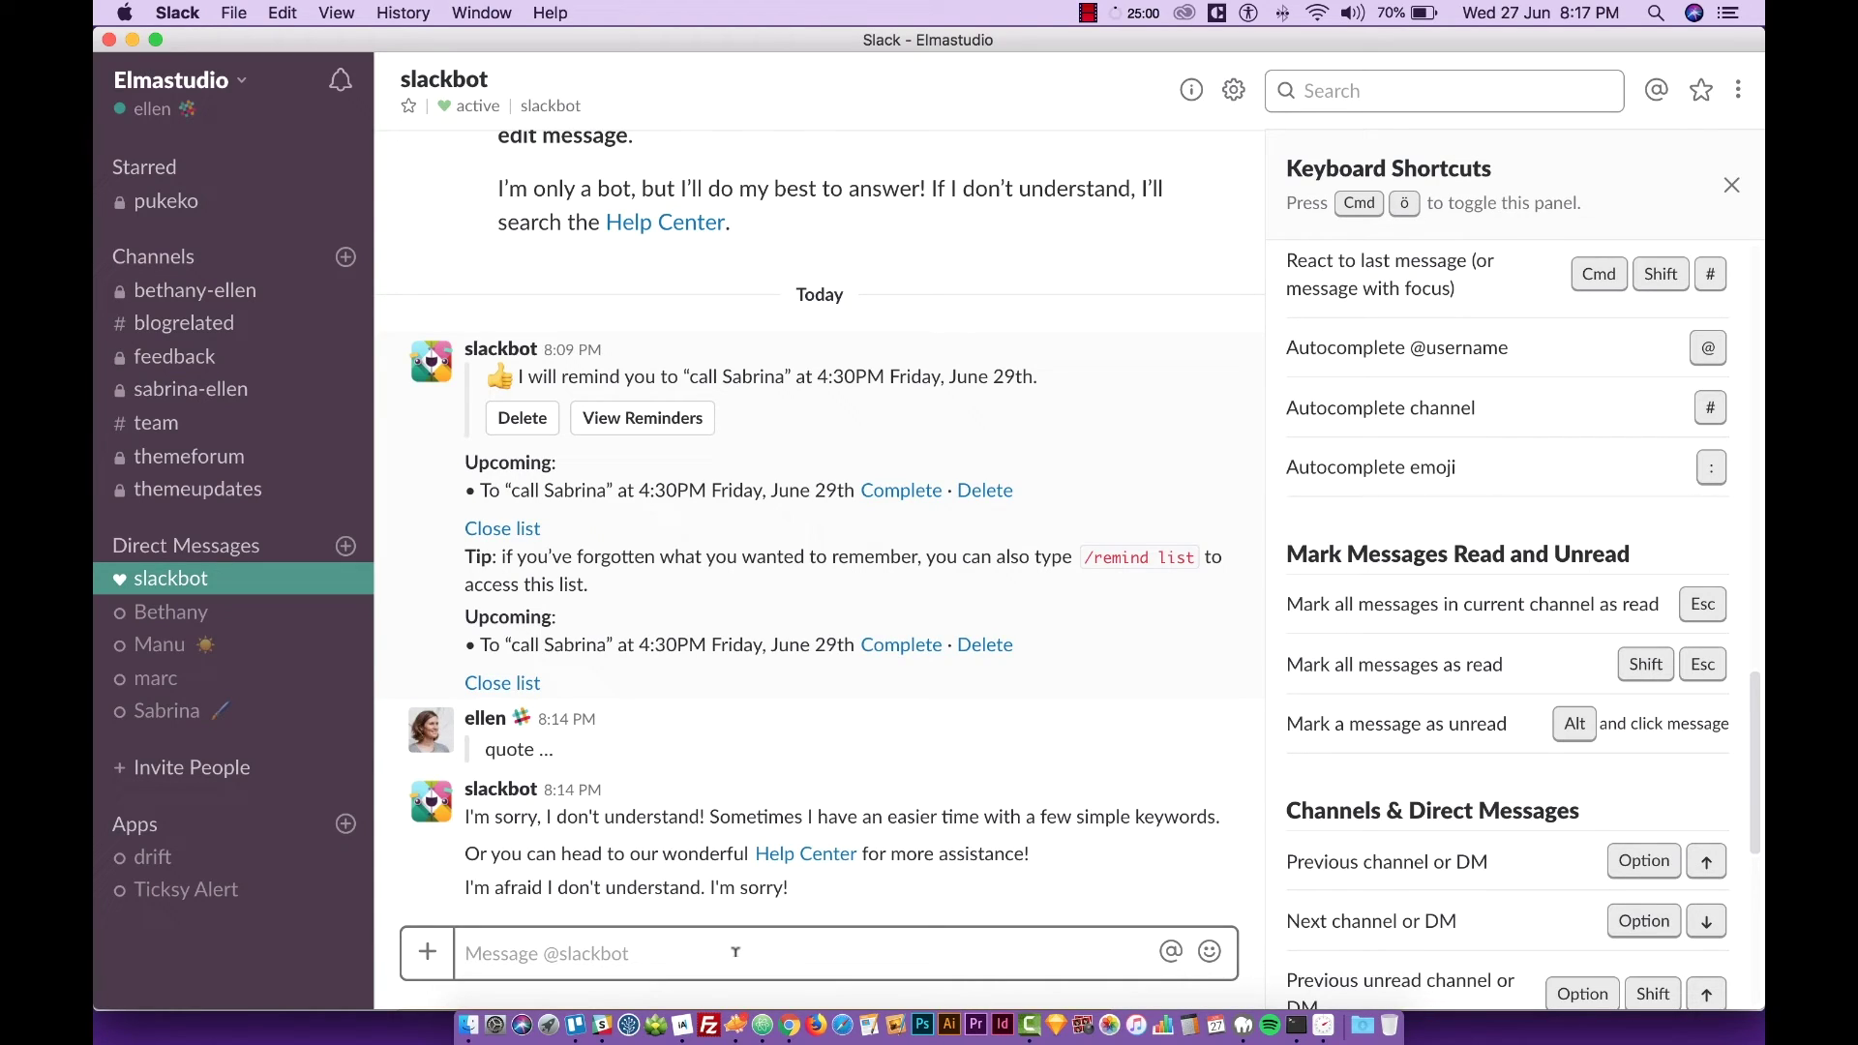
# Step: Append "edit this message" to the last sent message in the slackbot conversation and save the change
pyautogui.press('Up')
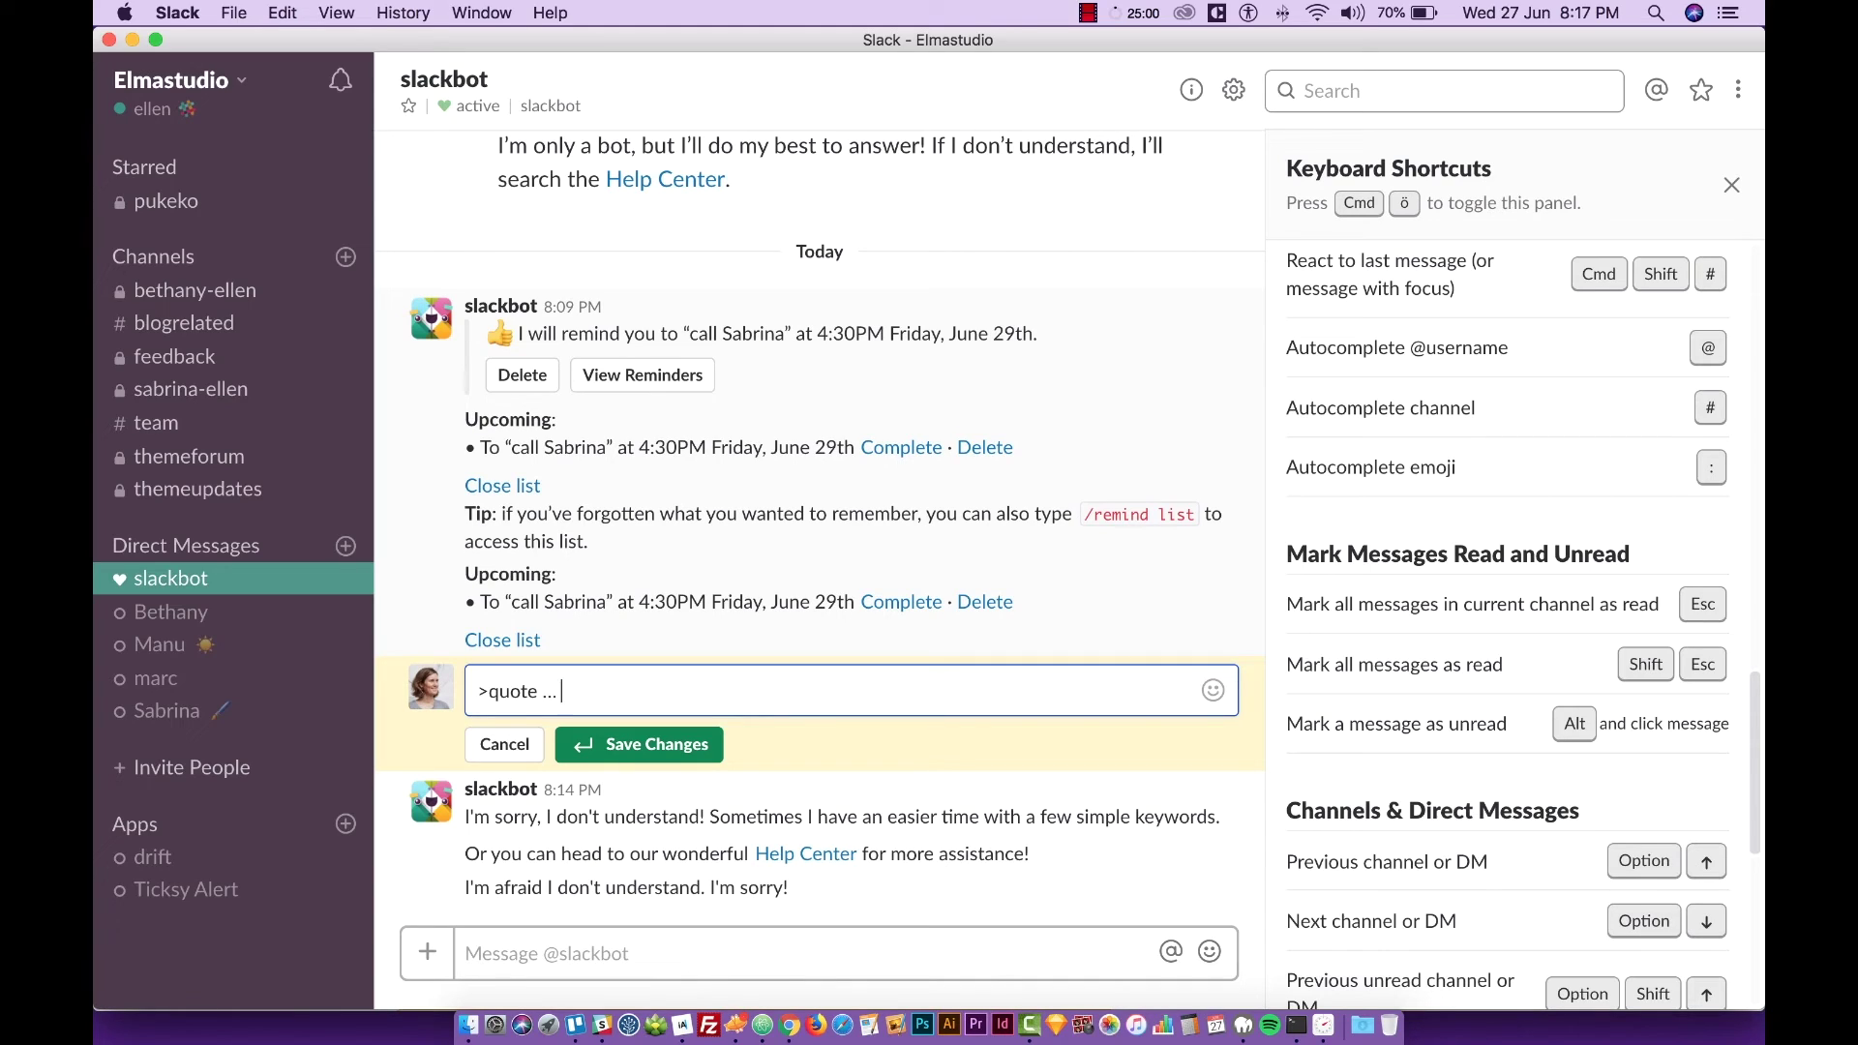
pyautogui.write('edit this message')
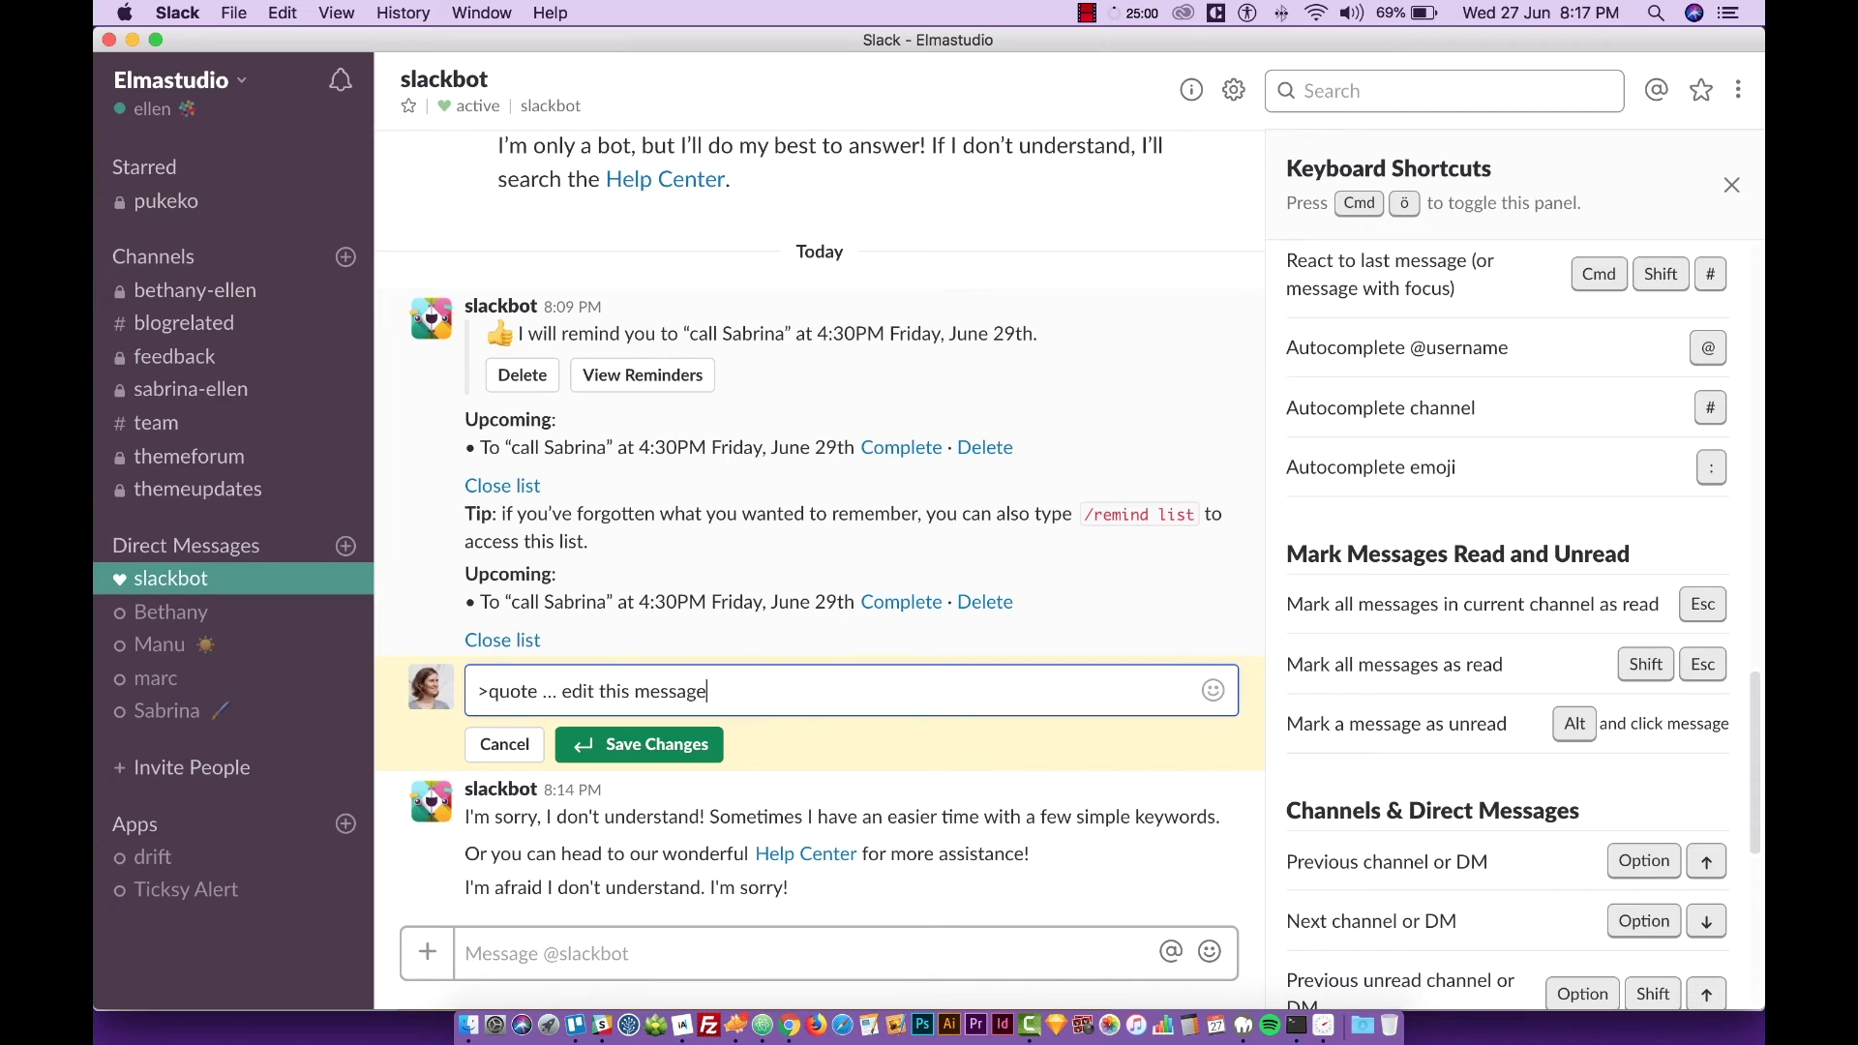
pyautogui.press('Return')
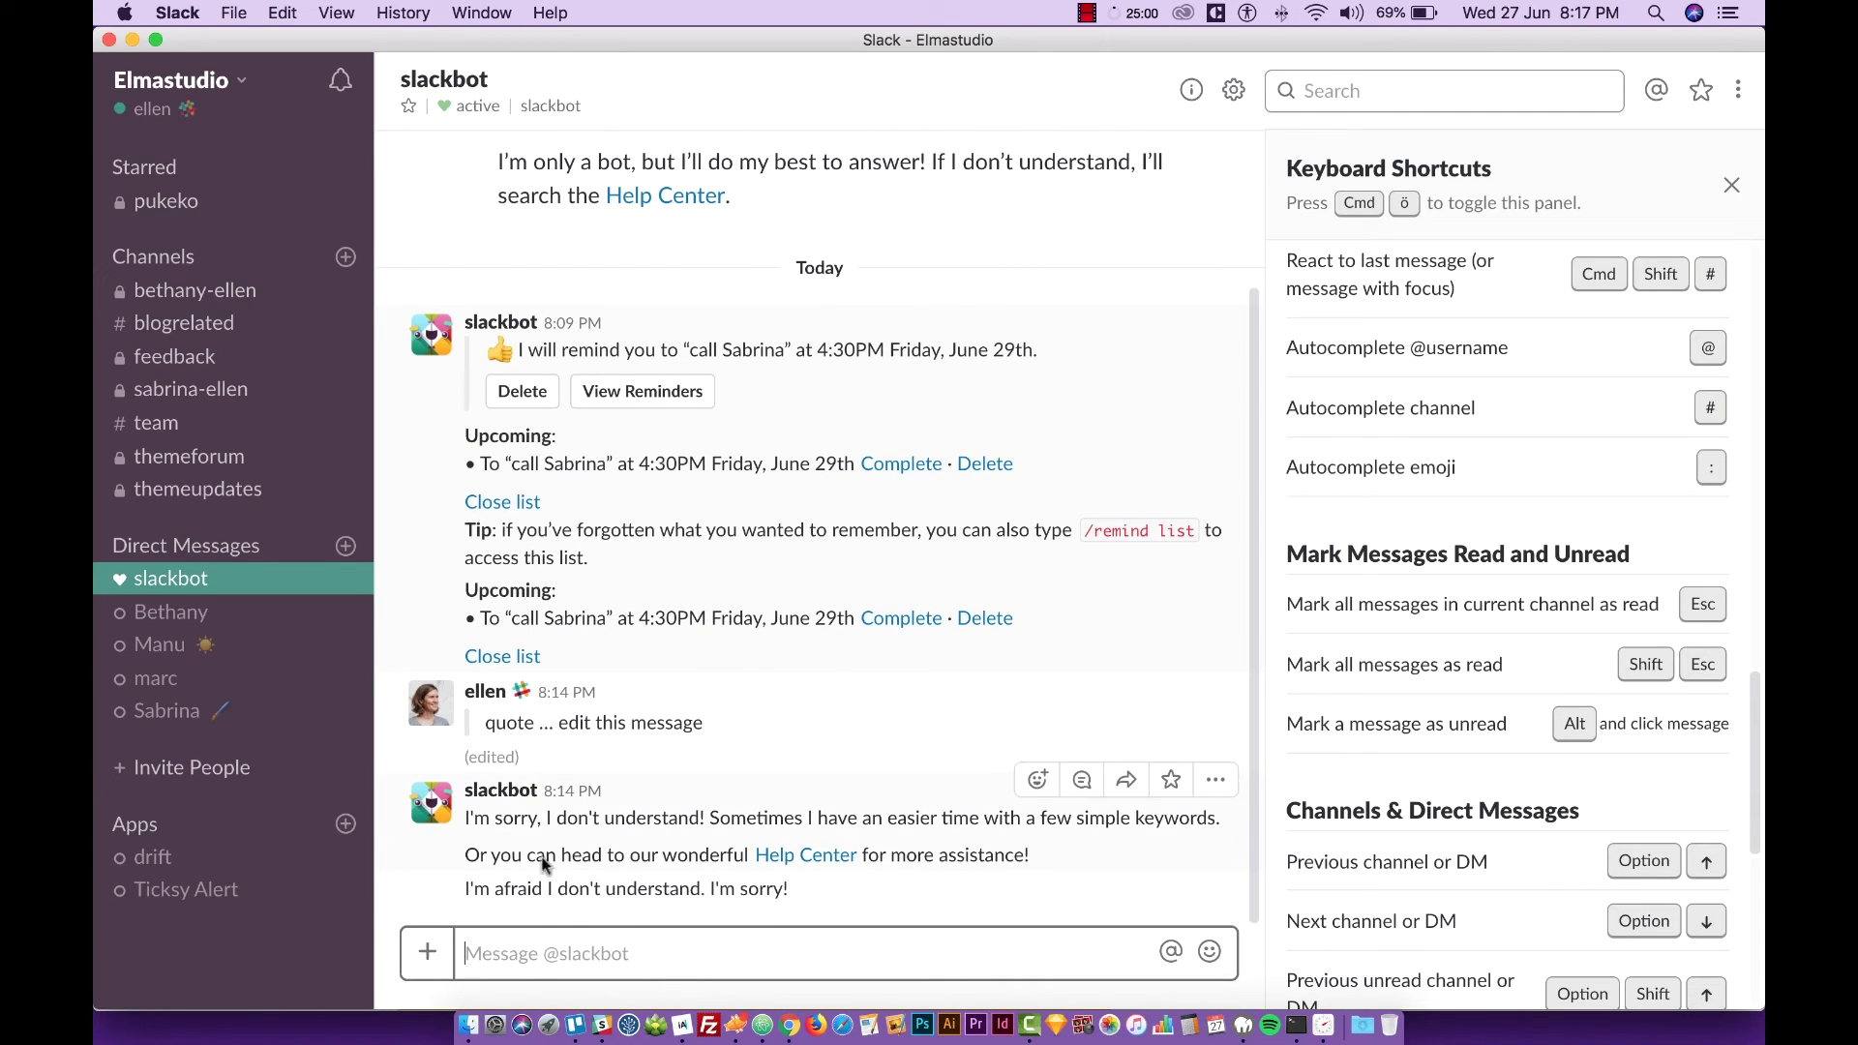
pyautogui.moveTo(662, 750)
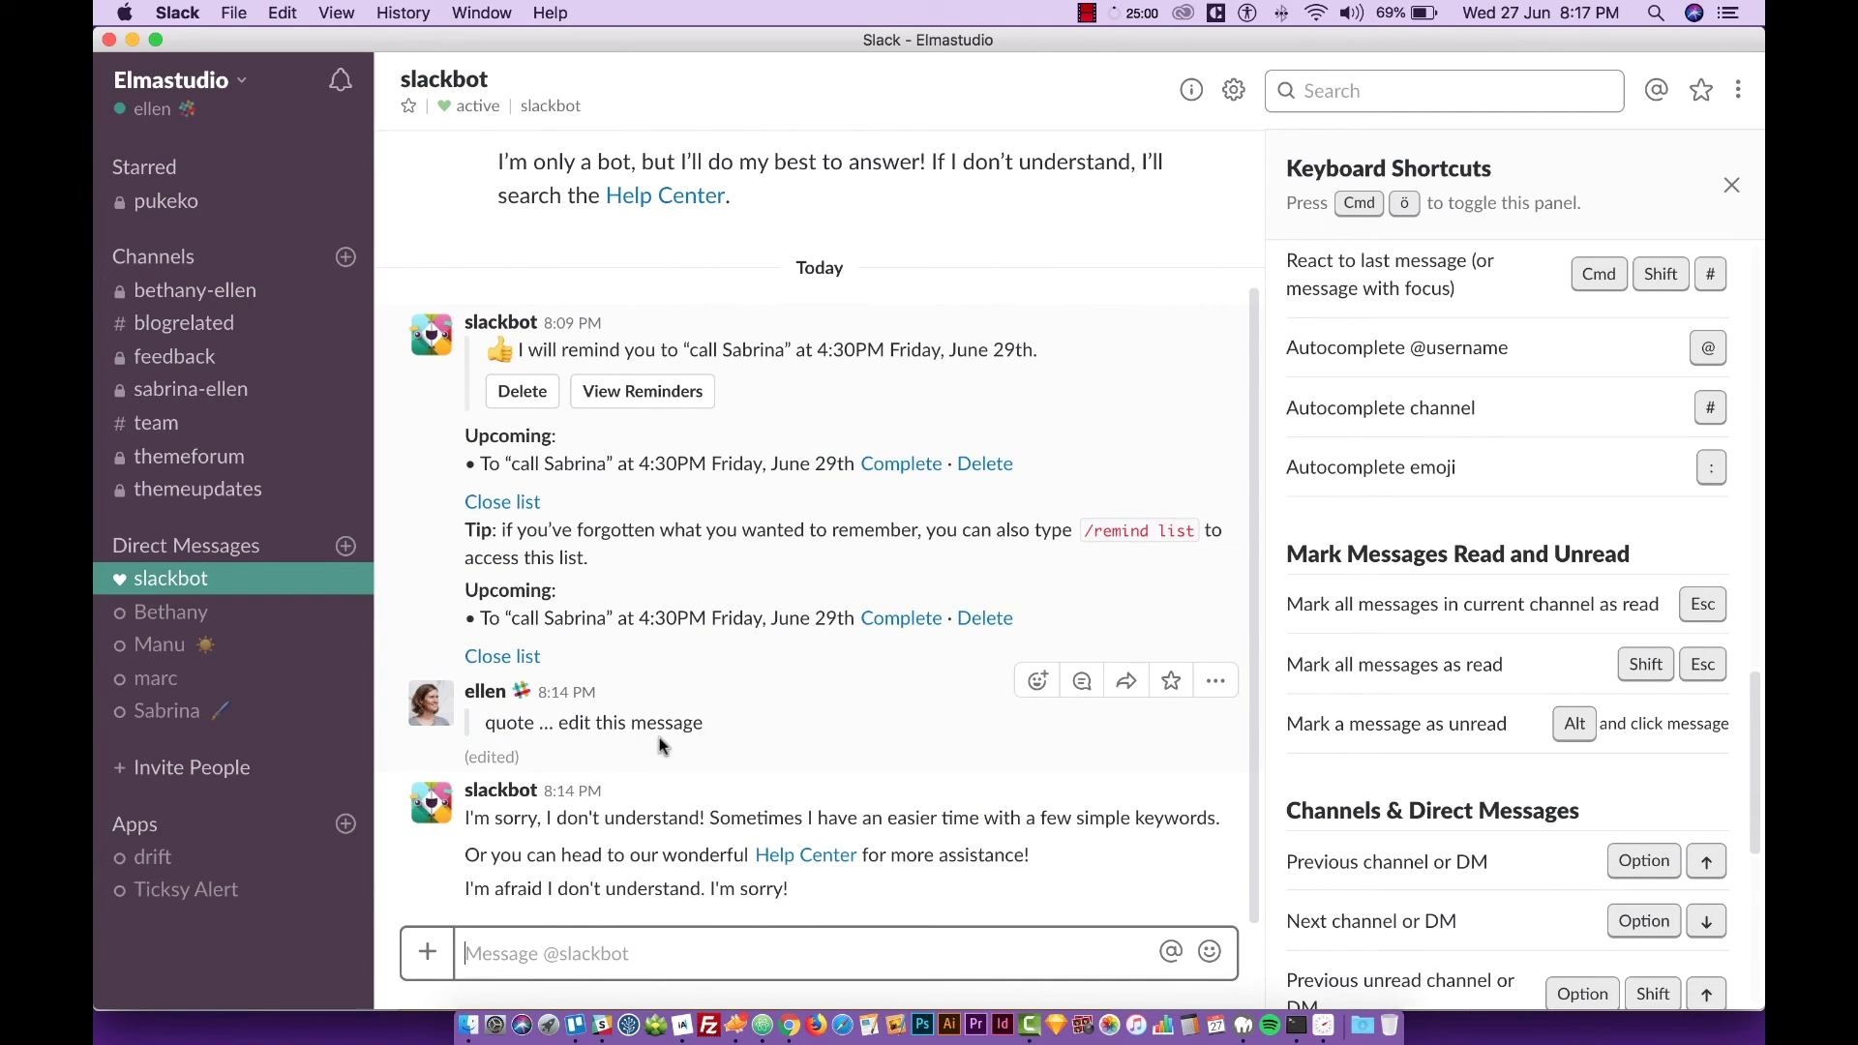